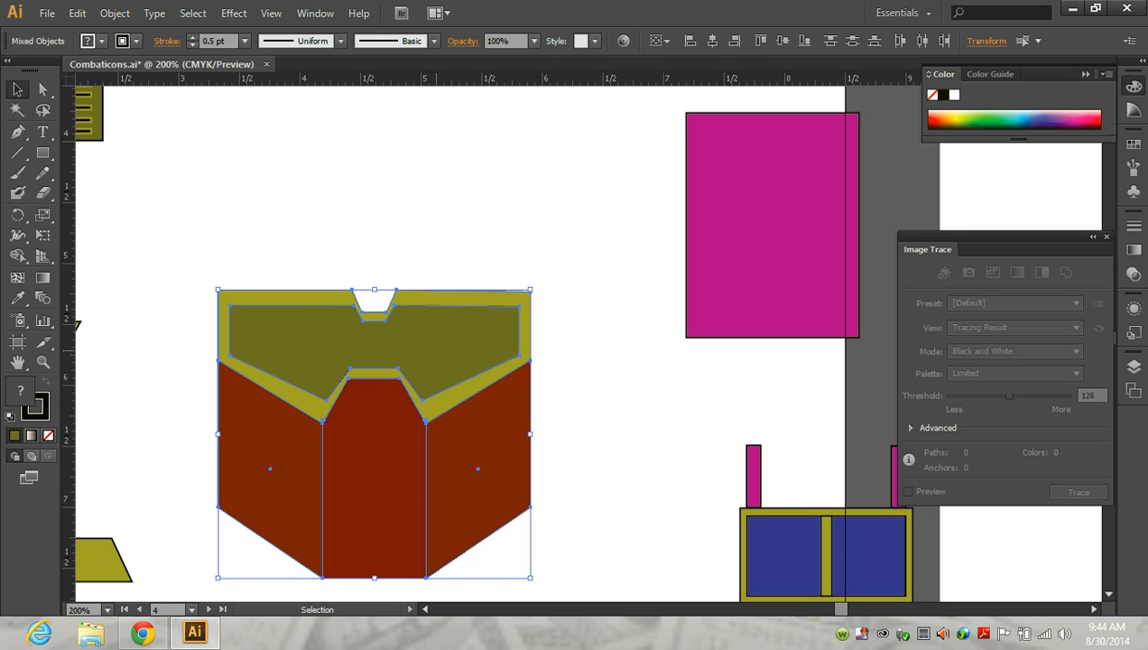
- Group the selected visor and faceplate shapes and check the robot face reference image in Chrome
click(114, 12)
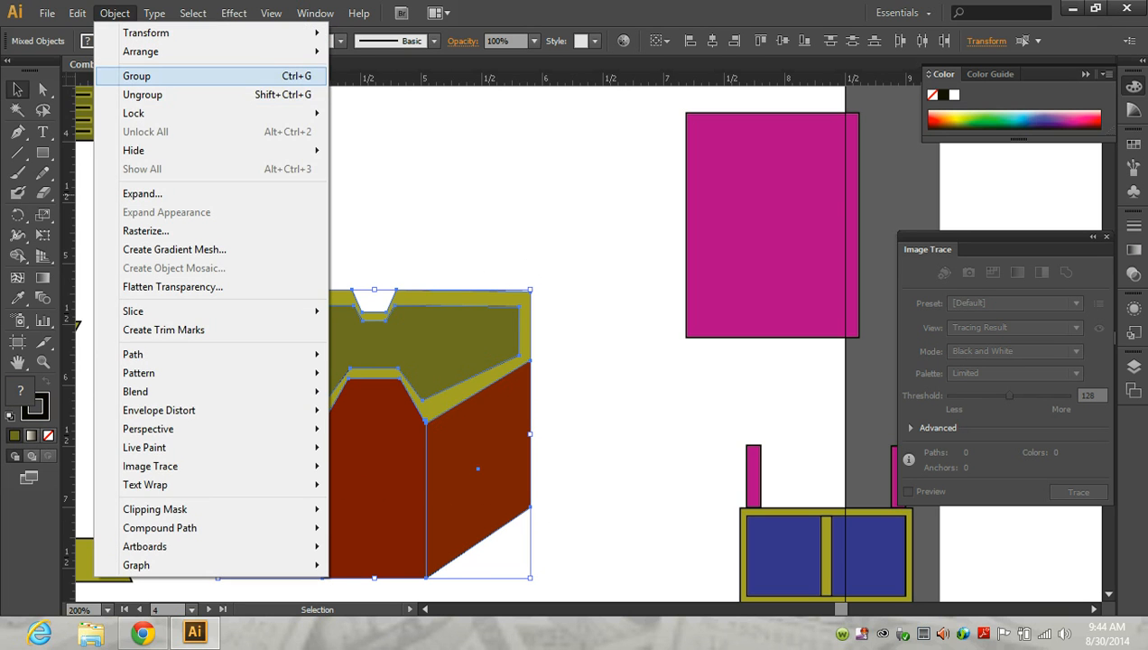
click(137, 76)
click(142, 632)
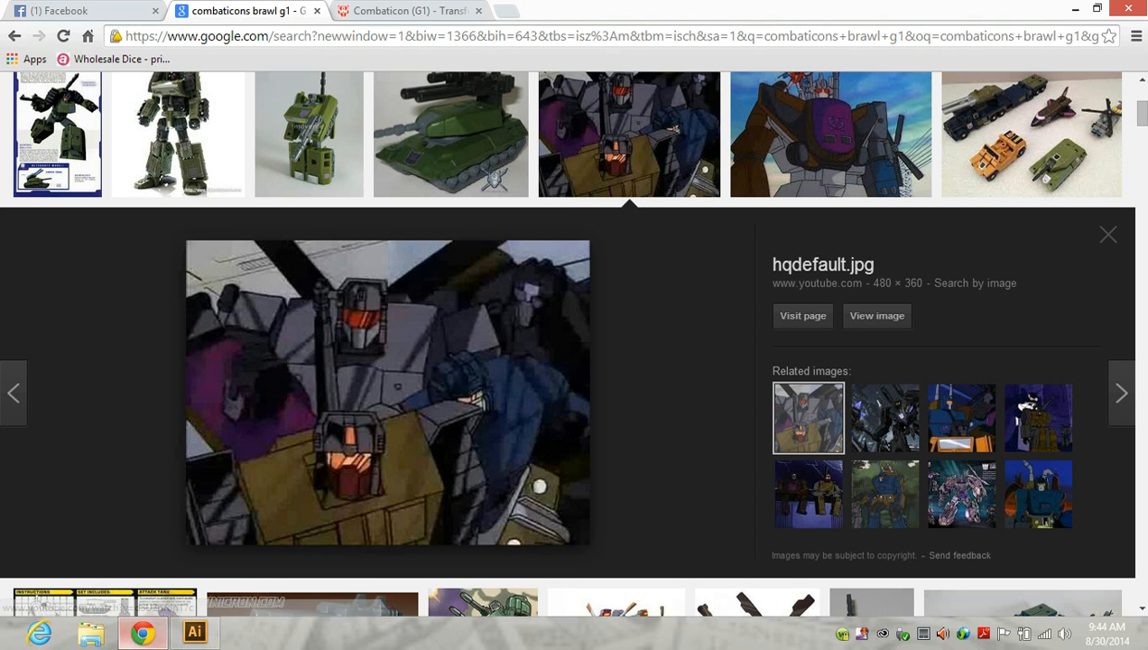
click(194, 632)
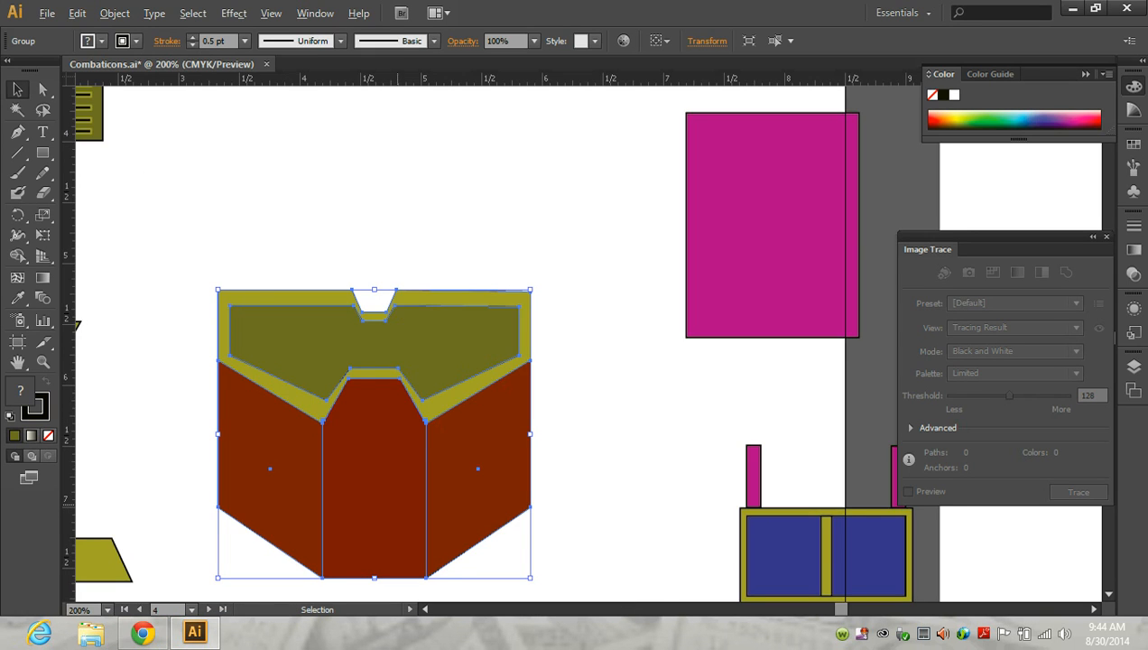
- Place a small olive trapezoid above the visor's notch and reshape it to be taller and narrower
key(ctrl+1)
drag(215, 413, 390, 335)
scroll(390, 335, up, 4)
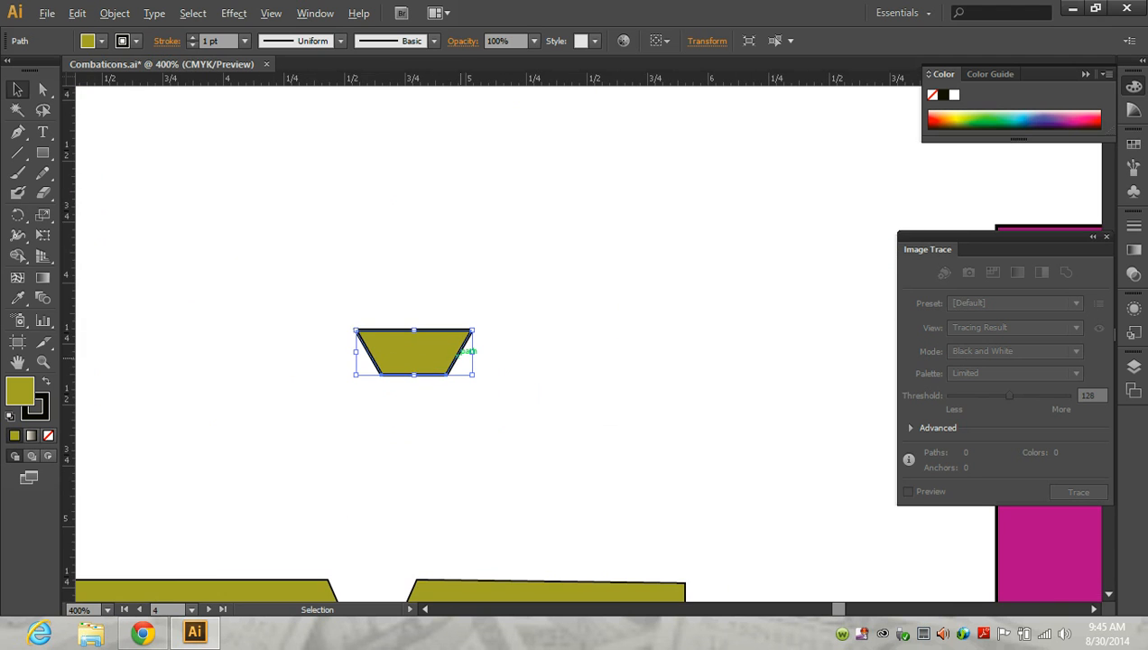
drag(415, 374, 426, 480)
drag(472, 405, 445, 405)
scroll(437, 402, down, 3)
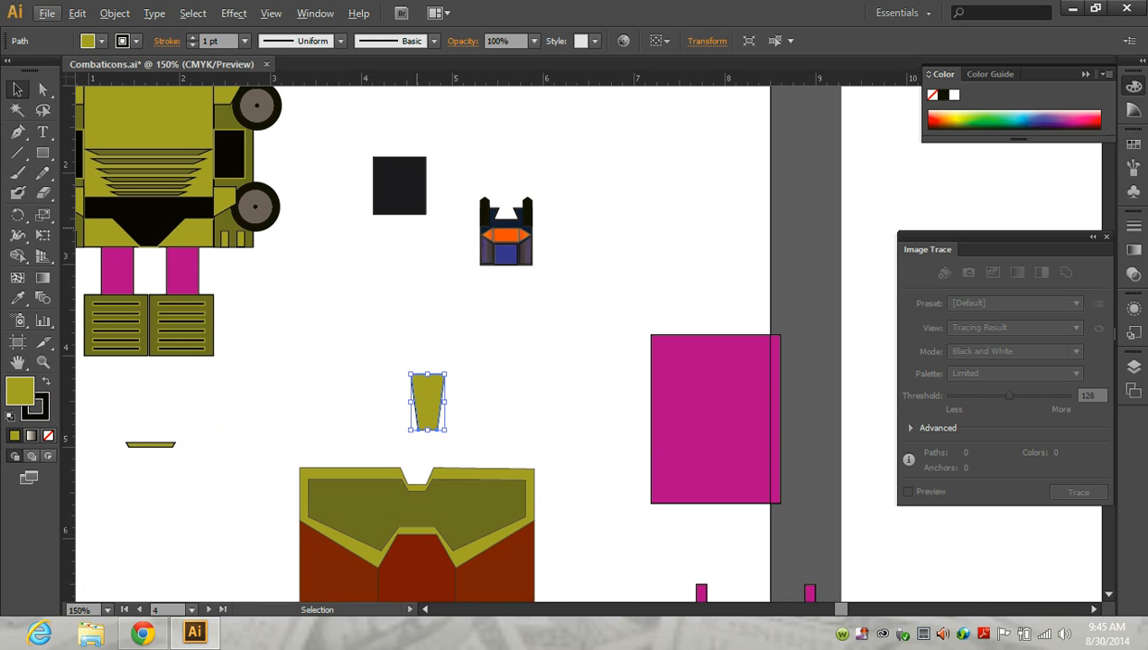
- Duplicate the dark square and enlarge the copy into a backdrop around the face, with the narrow olive trapezoid centred above the visor
drag(400, 188, 399, 262)
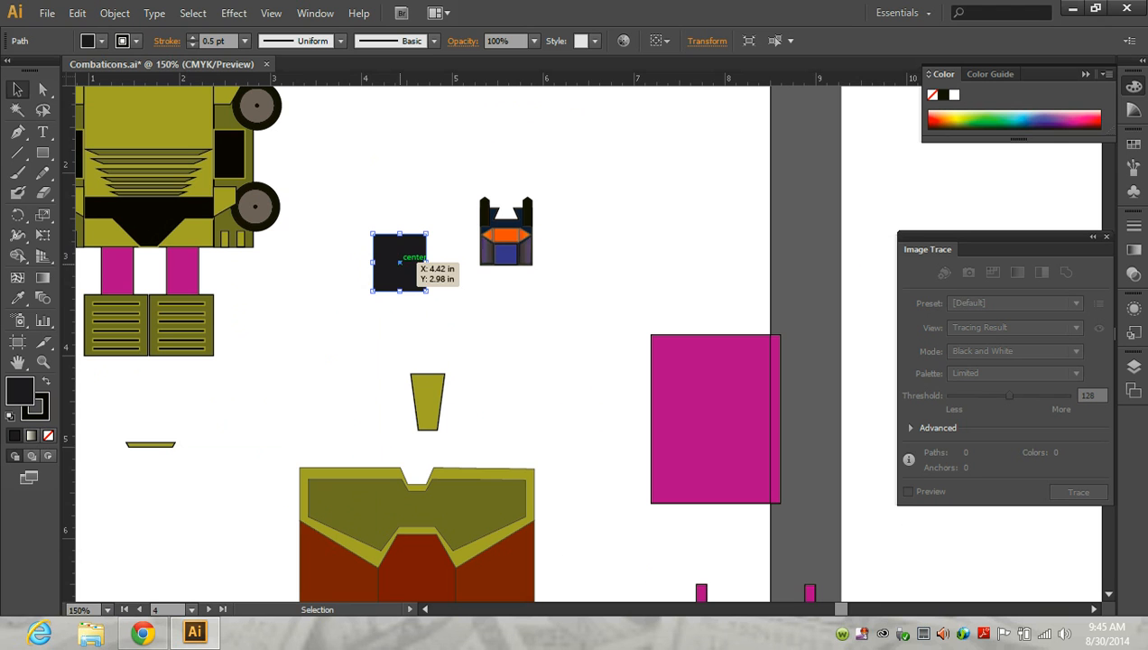
drag(399, 262, 254, 479)
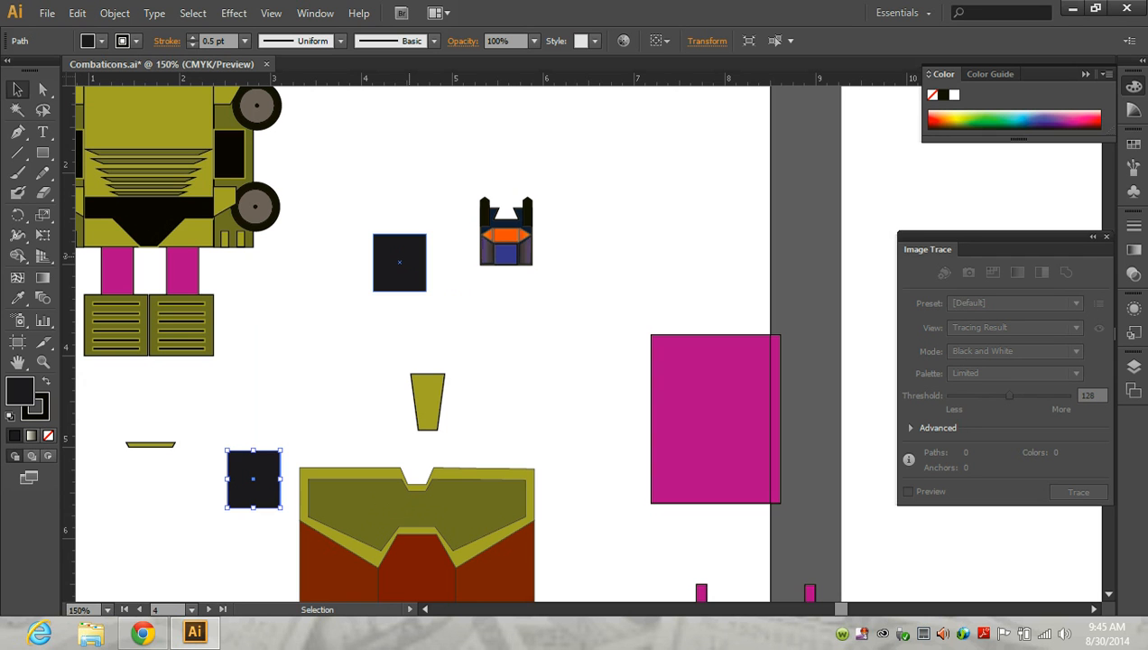
drag(428, 397, 415, 353)
scroll(400, 158, down, 3)
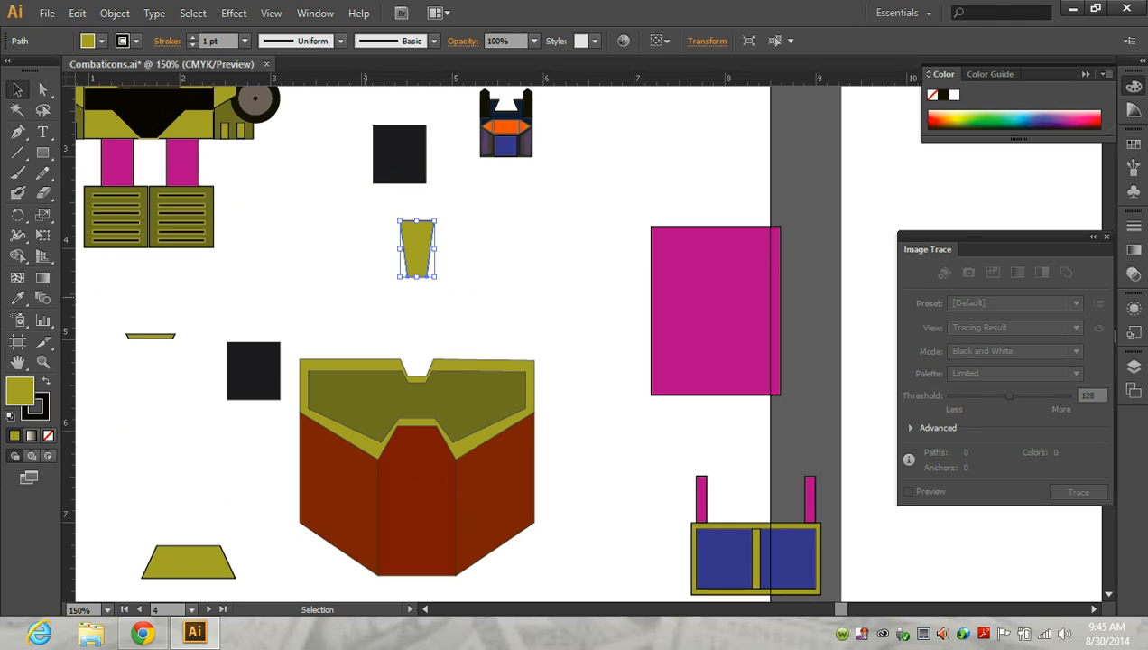
drag(281, 371, 561, 359)
drag(416, 388, 416, 578)
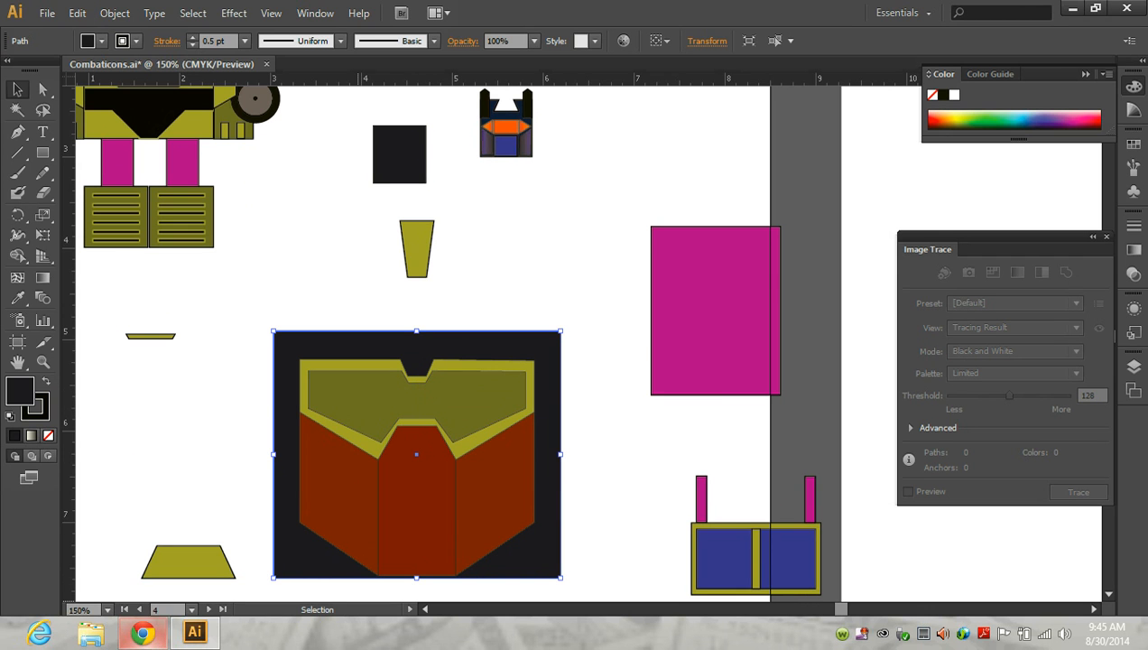
- Change the backdrop's fill to 474849 after checking the Chrome reference, and extend its upper edge upward
click(143, 632)
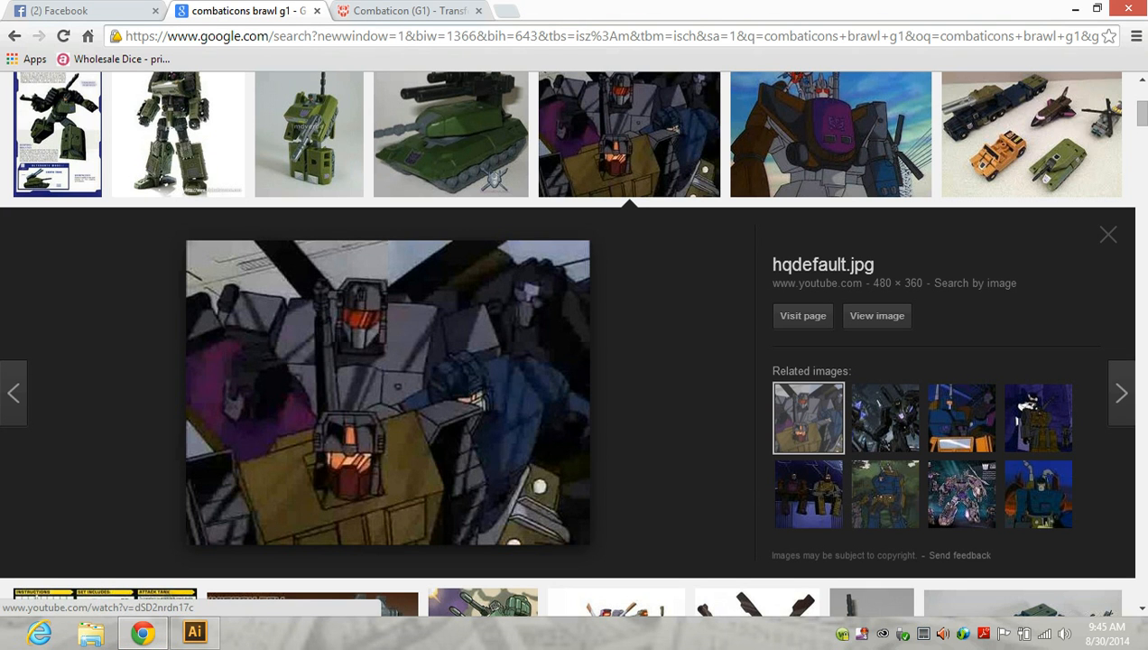
click(194, 633)
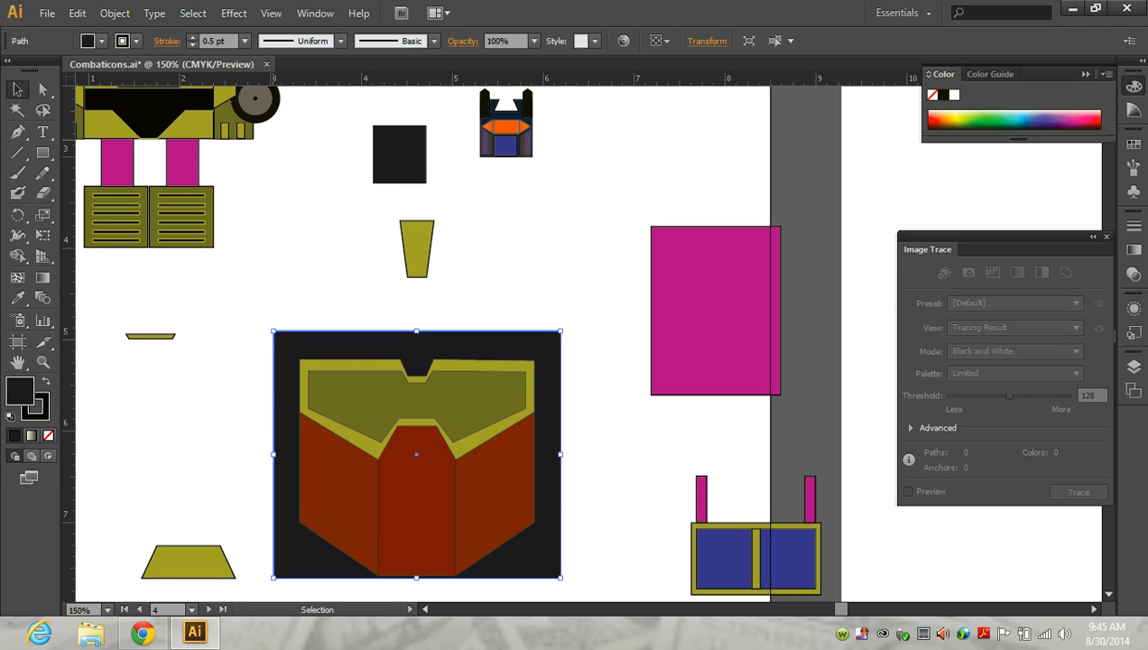
double_click(19, 391)
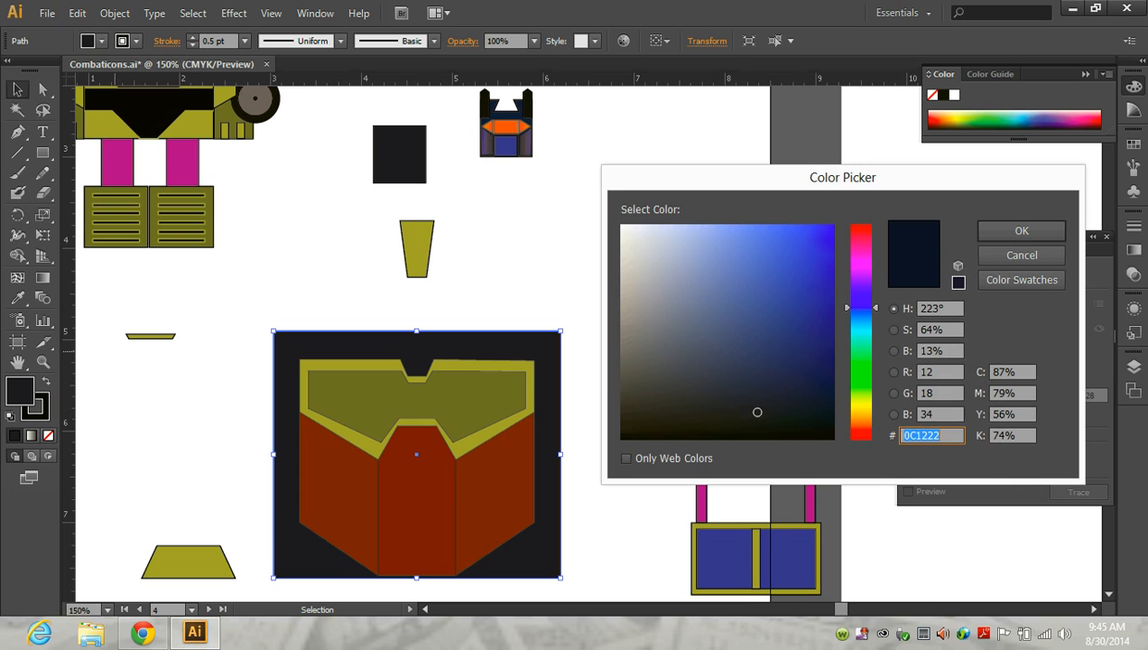
text(474849)
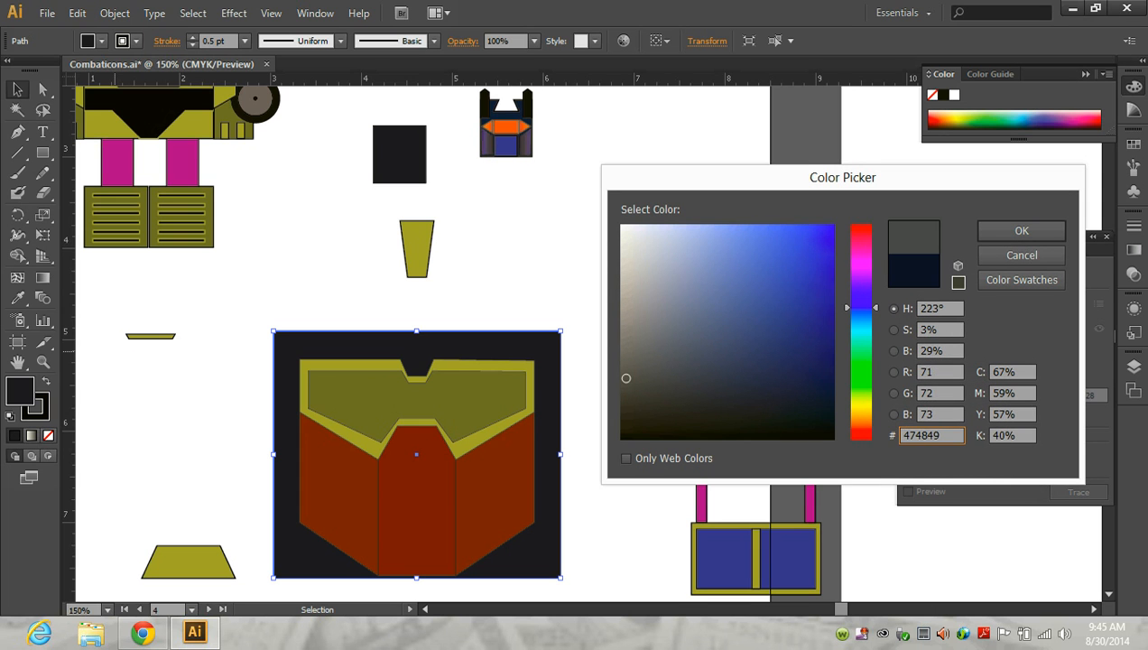
click(1021, 230)
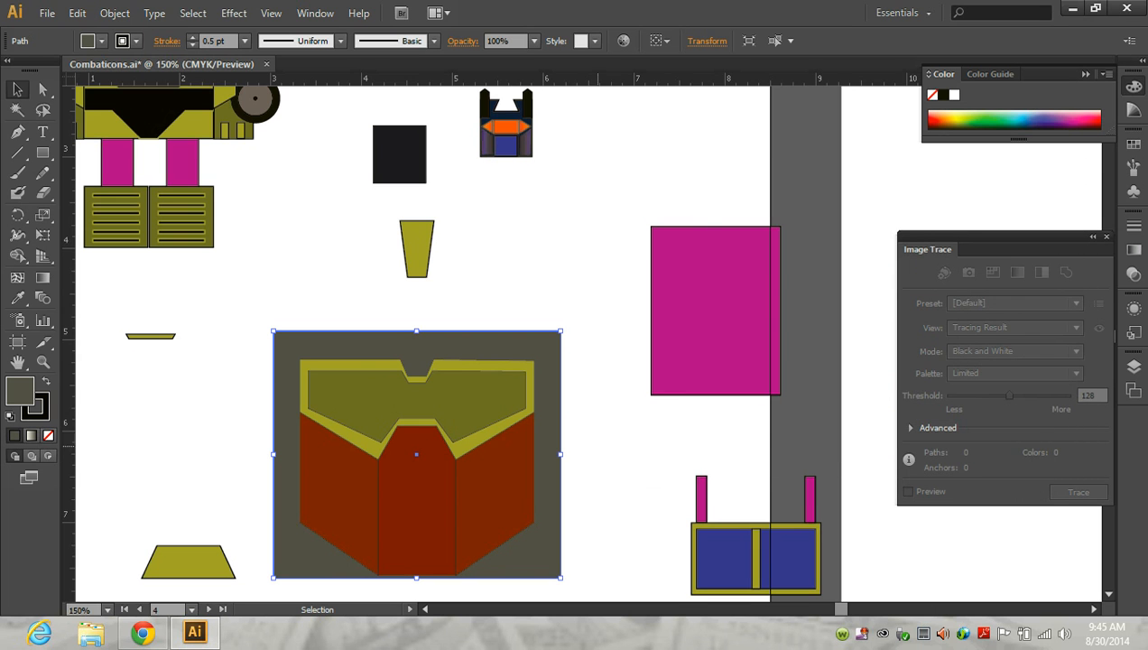
drag(416, 330, 416, 290)
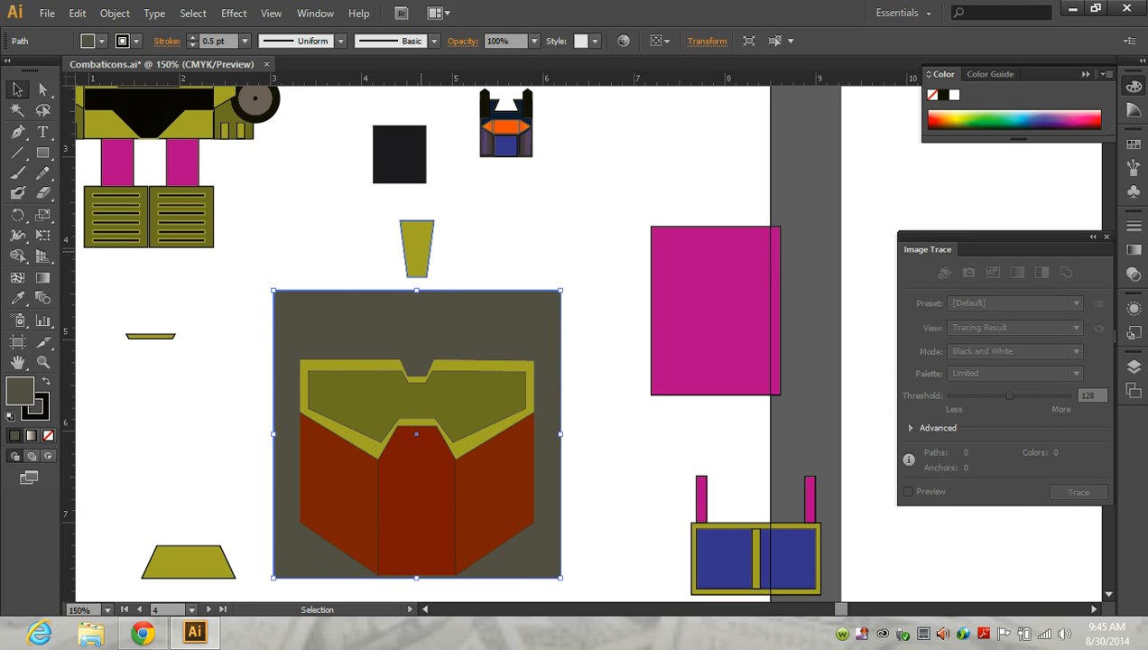
- Move the narrow olive trapezoid onto the backdrop just above the visor notch and flip it so its narrow end points up
drag(417, 236, 417, 315)
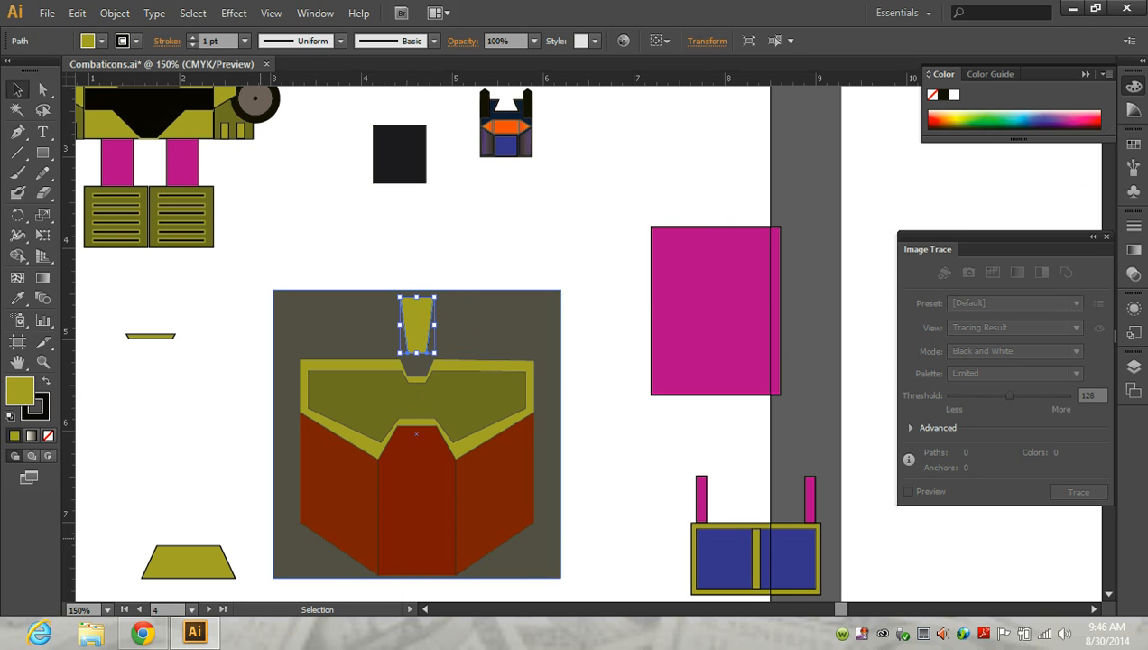
click(142, 631)
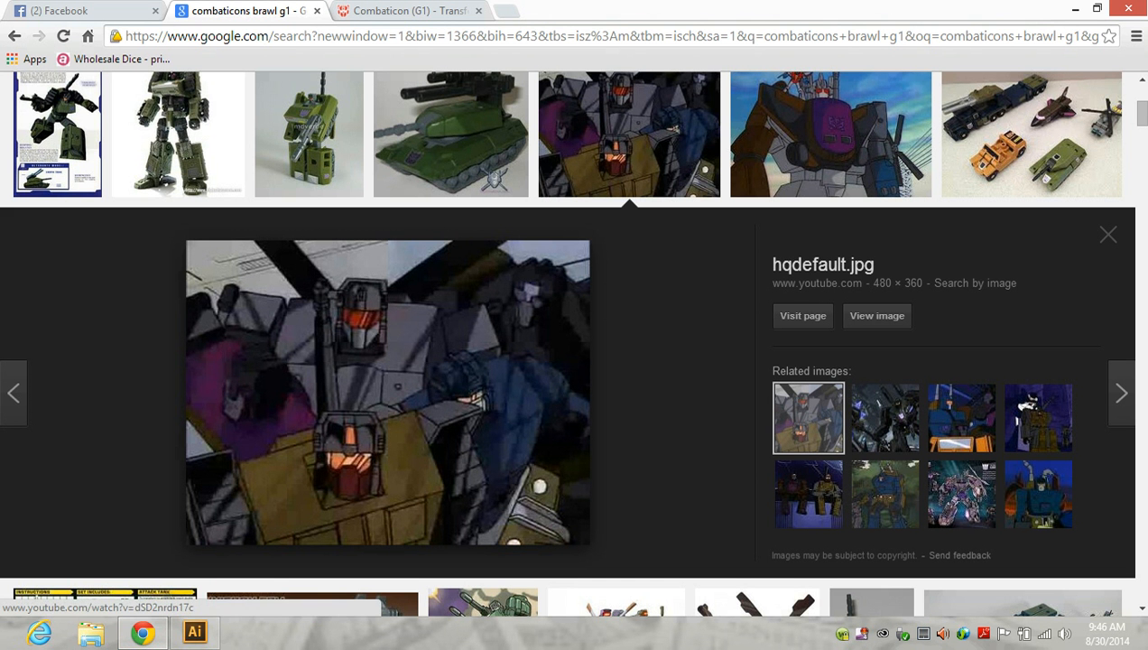
click(194, 632)
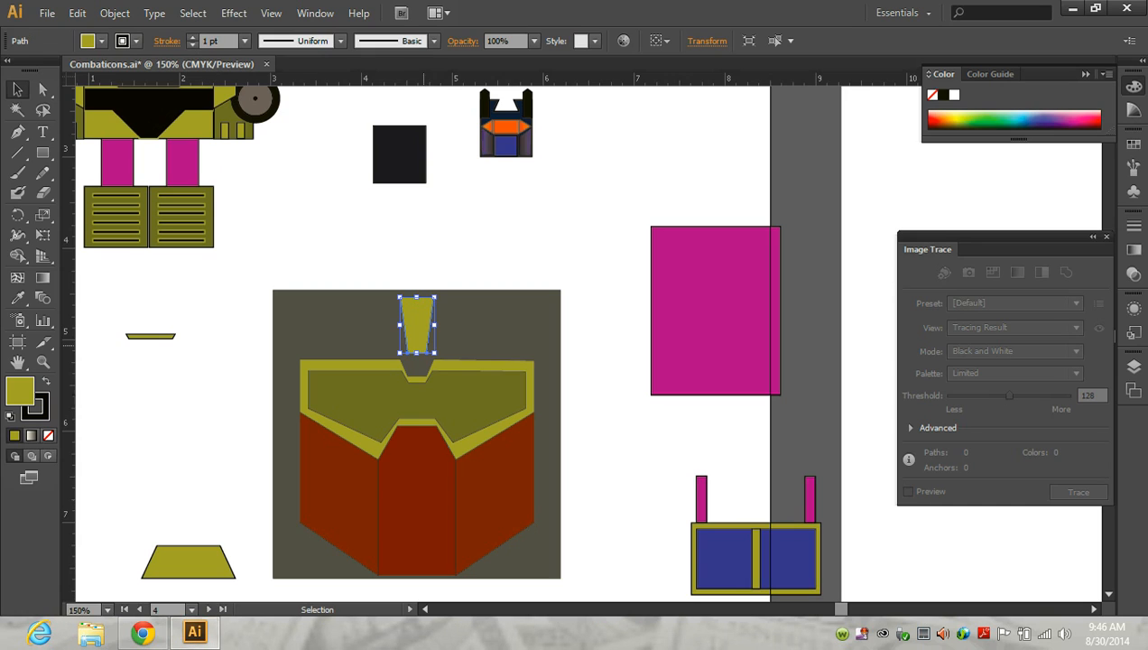
drag(440, 326, 330, 305)
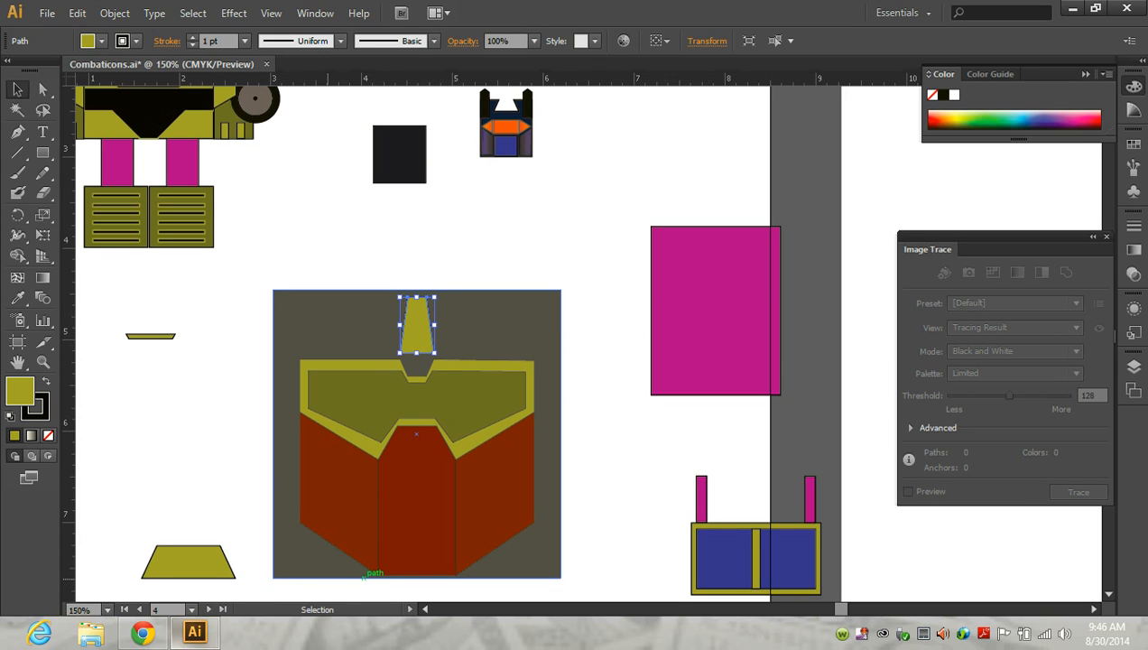
- Recheck the reference image in Chrome and extend the backdrop further above the olive crest
click(142, 632)
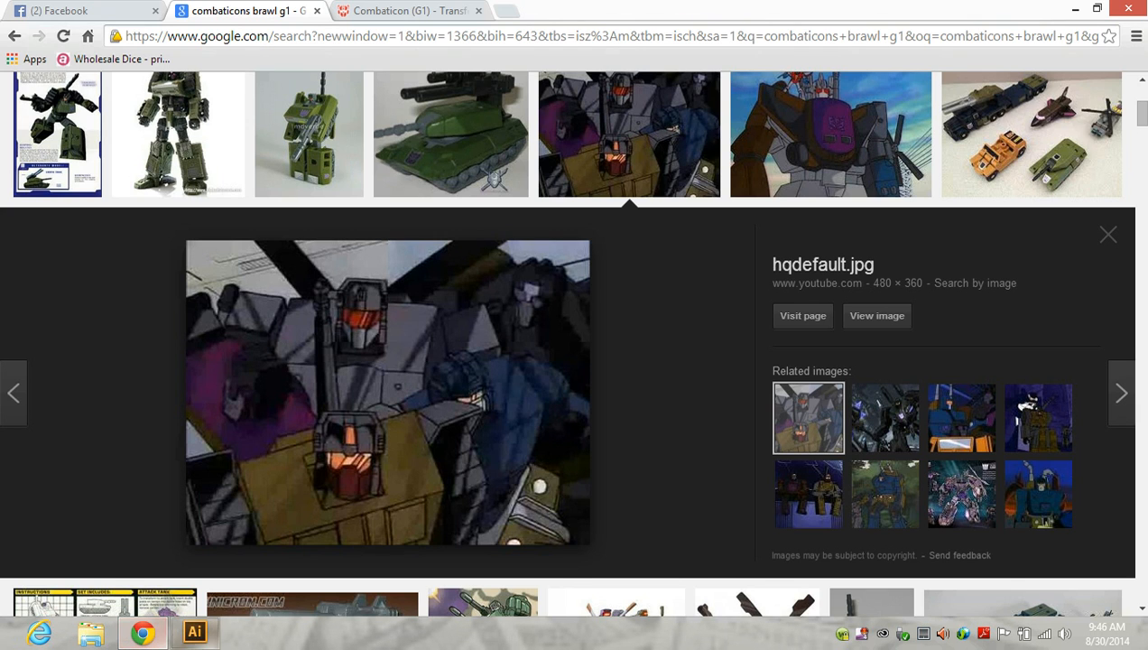
click(194, 632)
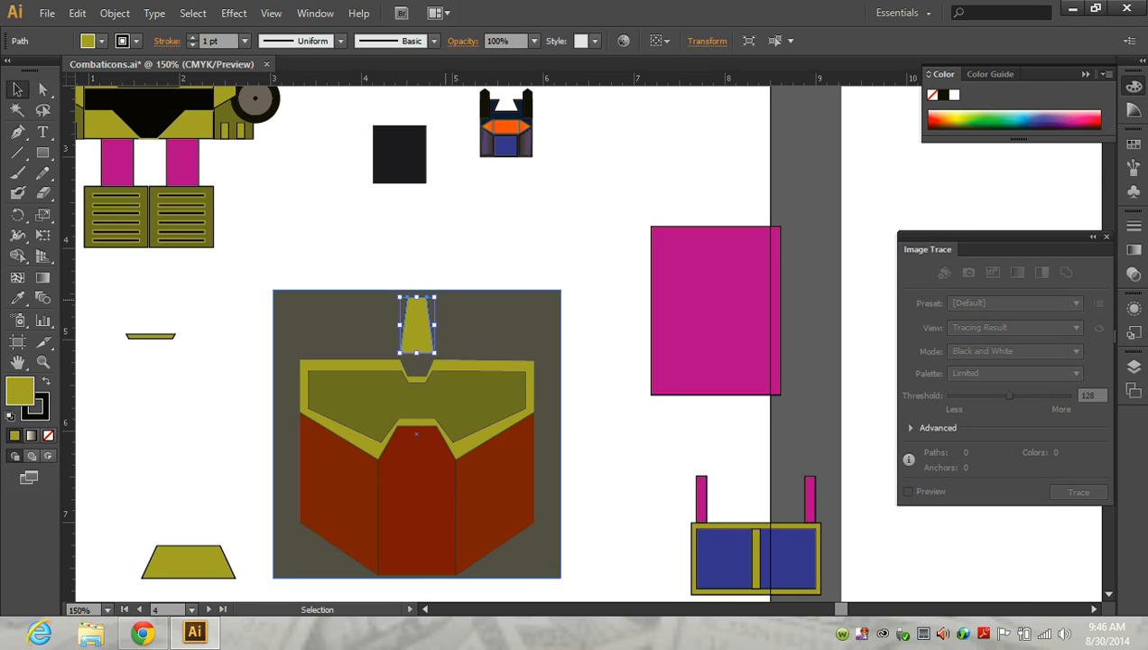
click(431, 301)
drag(416, 290, 416, 267)
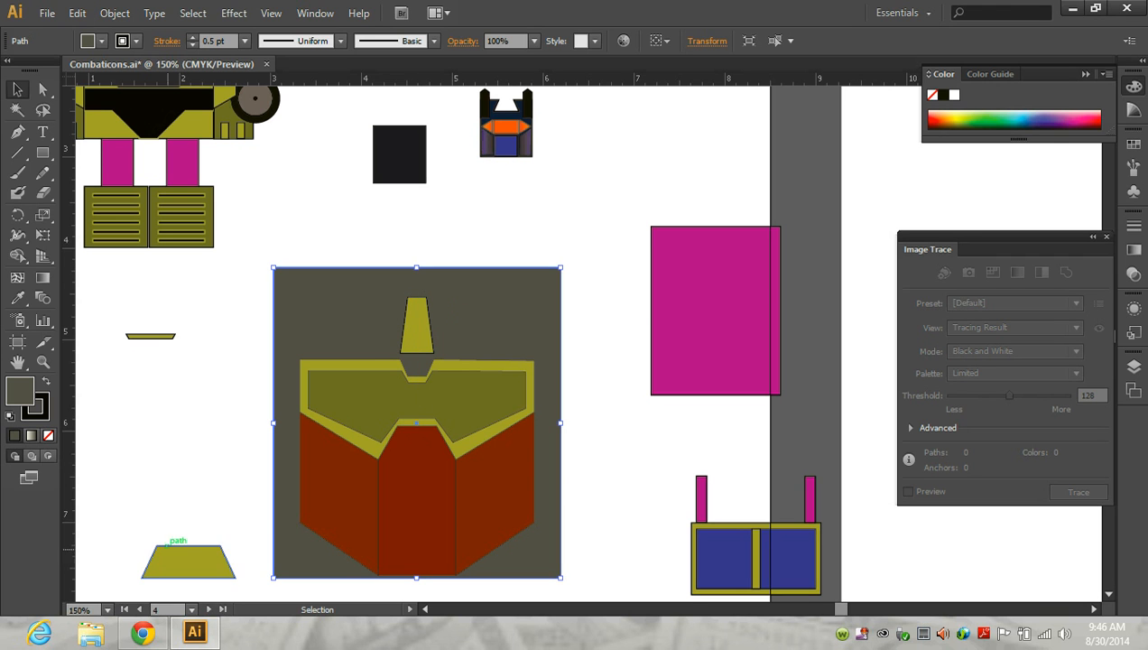
- Rotate the wide olive trapezoid upright and fit it along the backdrop's left edge, stretched from the visor's top to the backdrop's base
drag(179, 559, 189, 415)
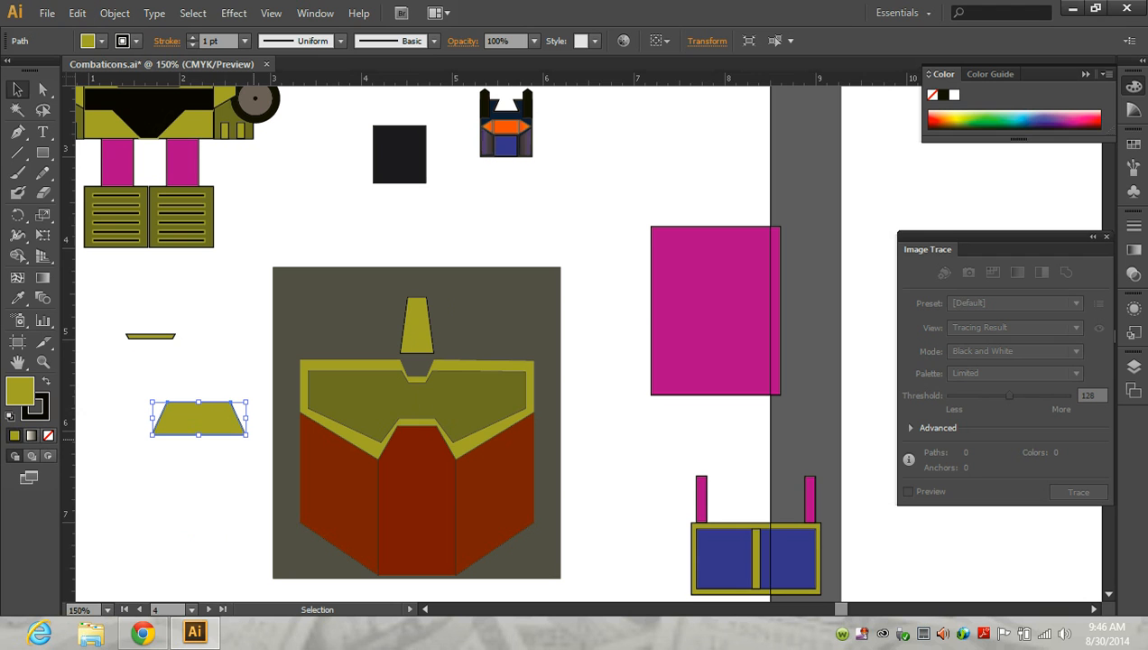
drag(256, 444, 190, 477)
key(ctrl+z)
drag(255, 443, 190, 477)
drag(215, 437, 305, 533)
drag(288, 470, 288, 360)
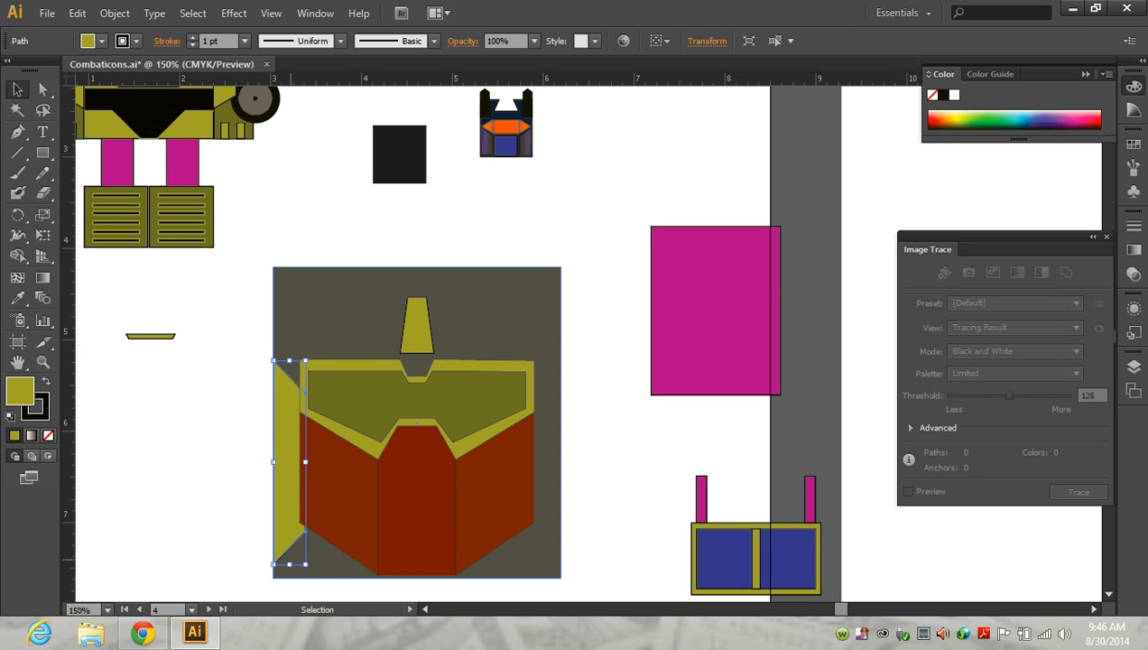
drag(290, 564, 290, 575)
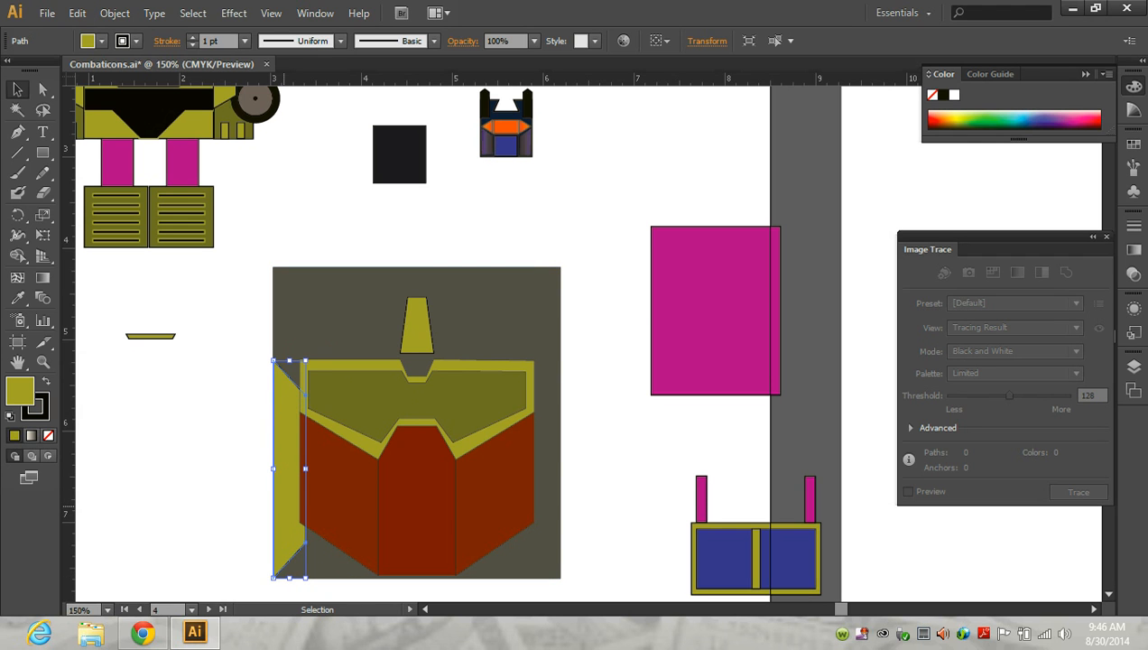
- Duplicate the upright side trapezoid, mirror the copy horizontally, and place it along the backdrop's opposite edge
drag(289, 467, 596, 456)
click(114, 13)
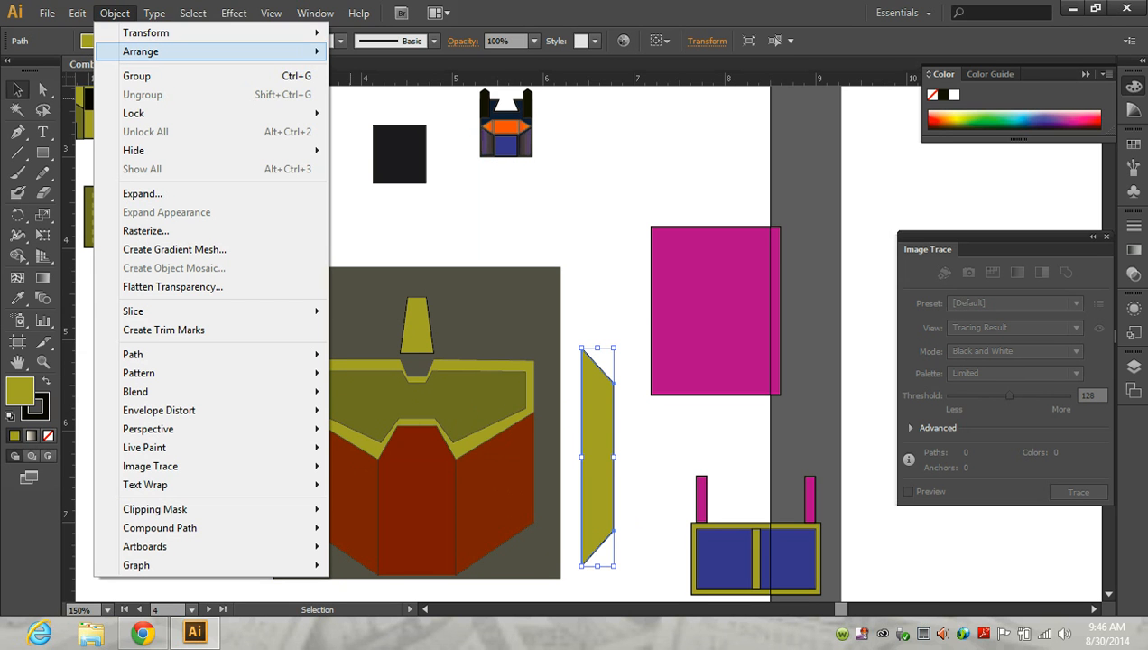
mouse_move(163, 32)
click(372, 94)
click(580, 421)
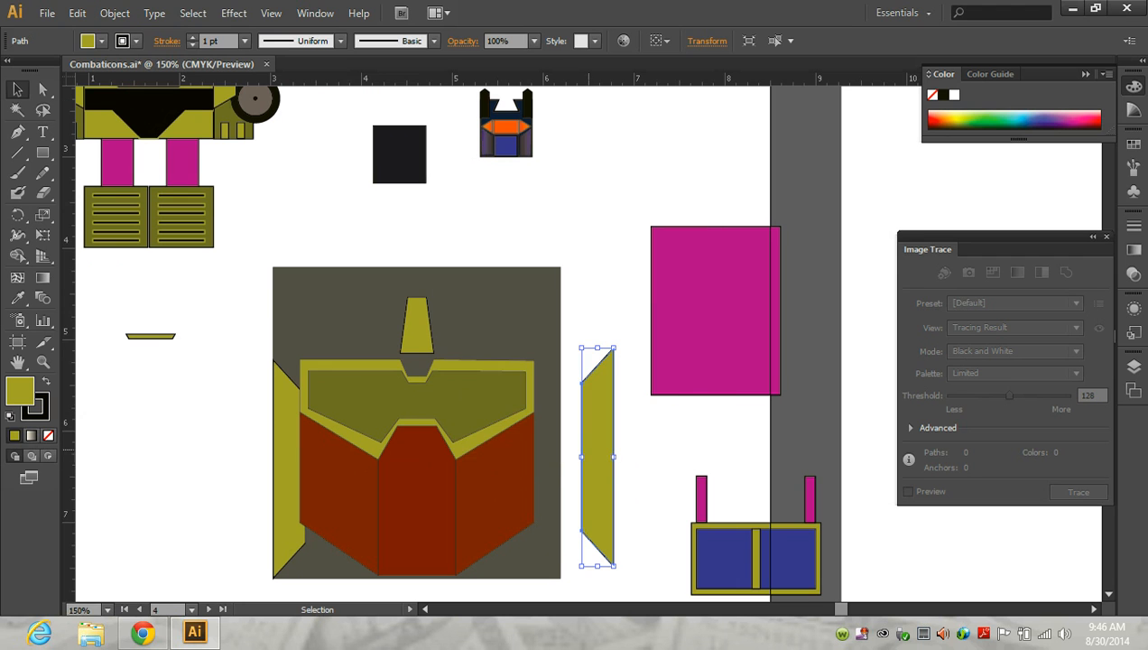
drag(582, 454, 529, 467)
click(595, 406)
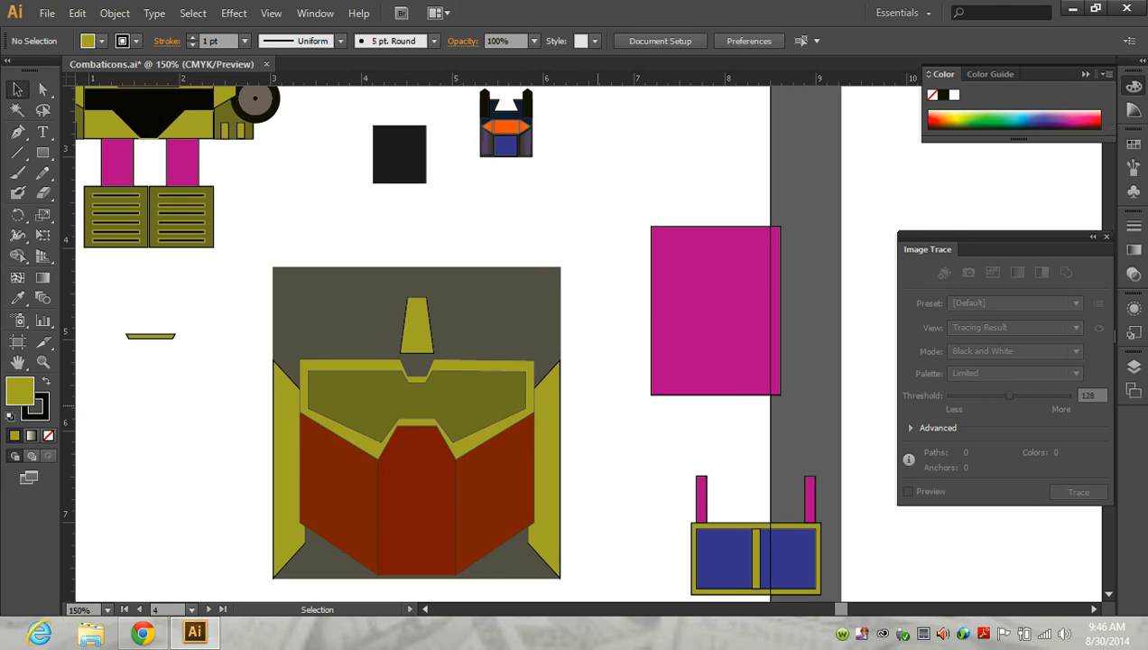
- Recolour both side trapezoids from olive to a dark grey fill
click(281, 470)
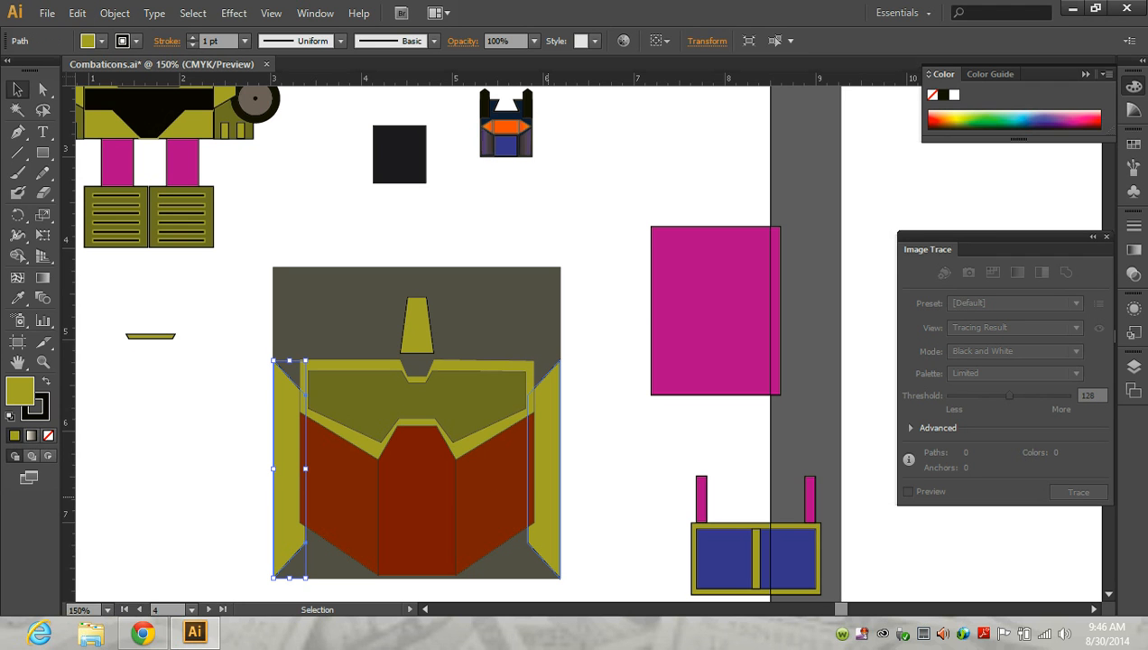
shift+click(547, 460)
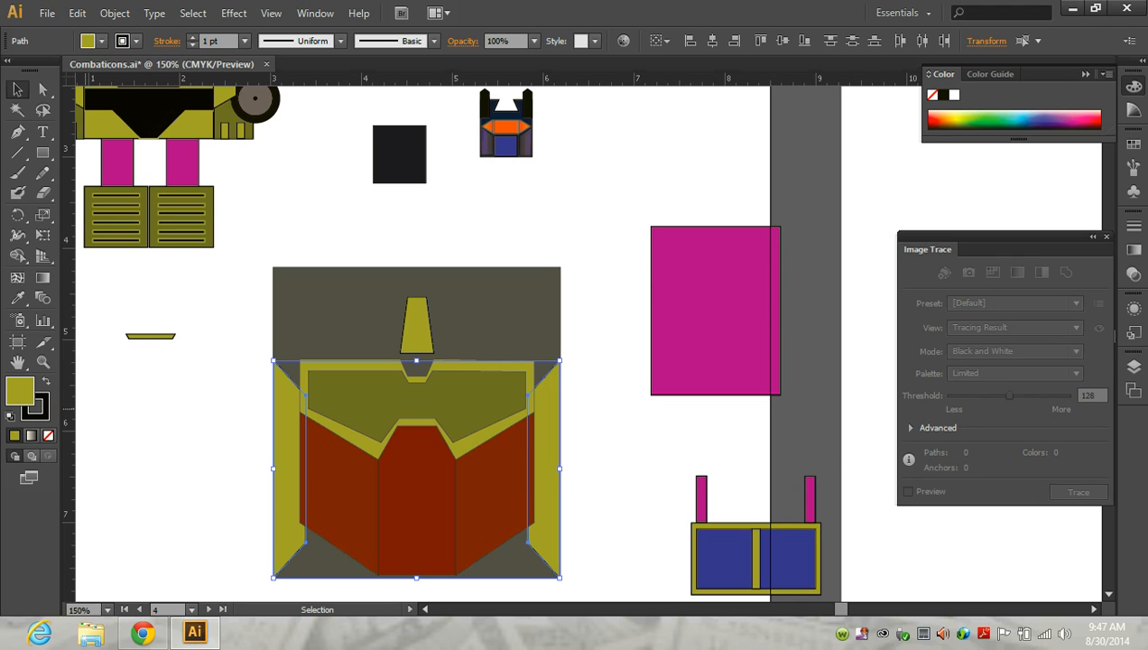
double_click(20, 391)
text(333330)
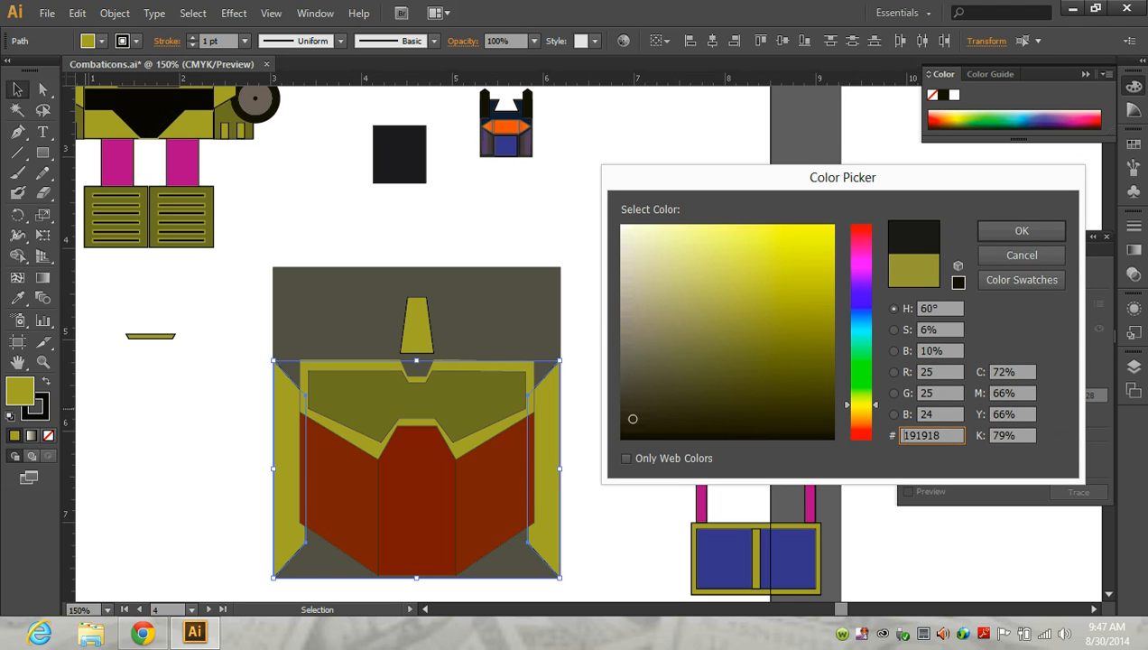
click(1021, 231)
click(903, 197)
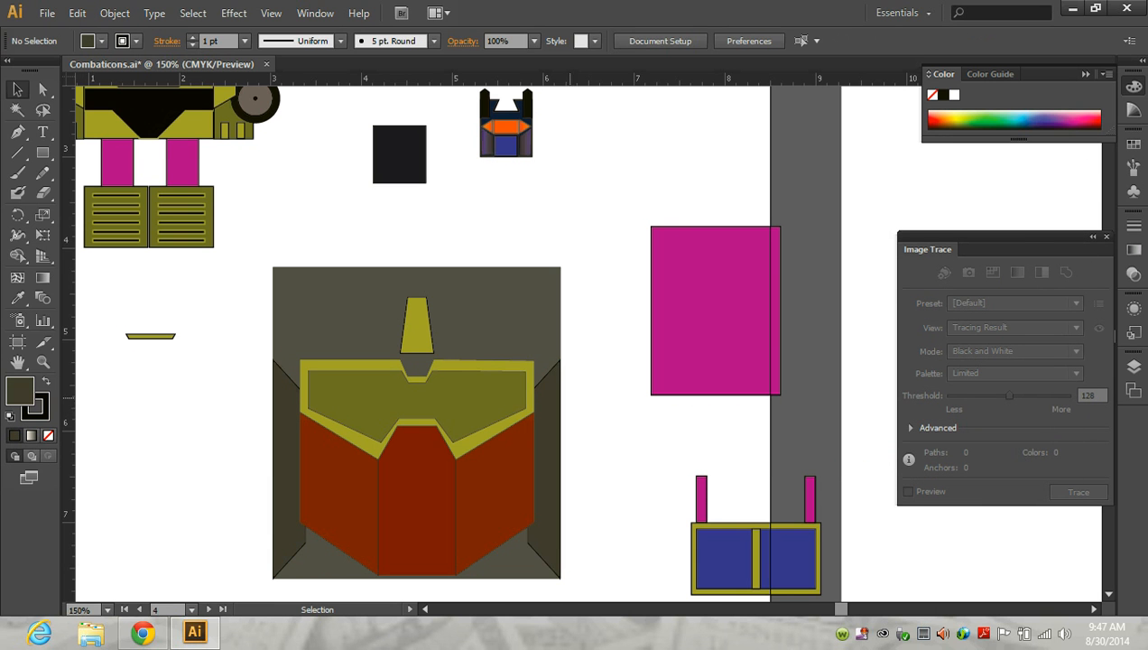
- Compare the whole helmet drawing with the robot face reference image in Chrome
click(142, 632)
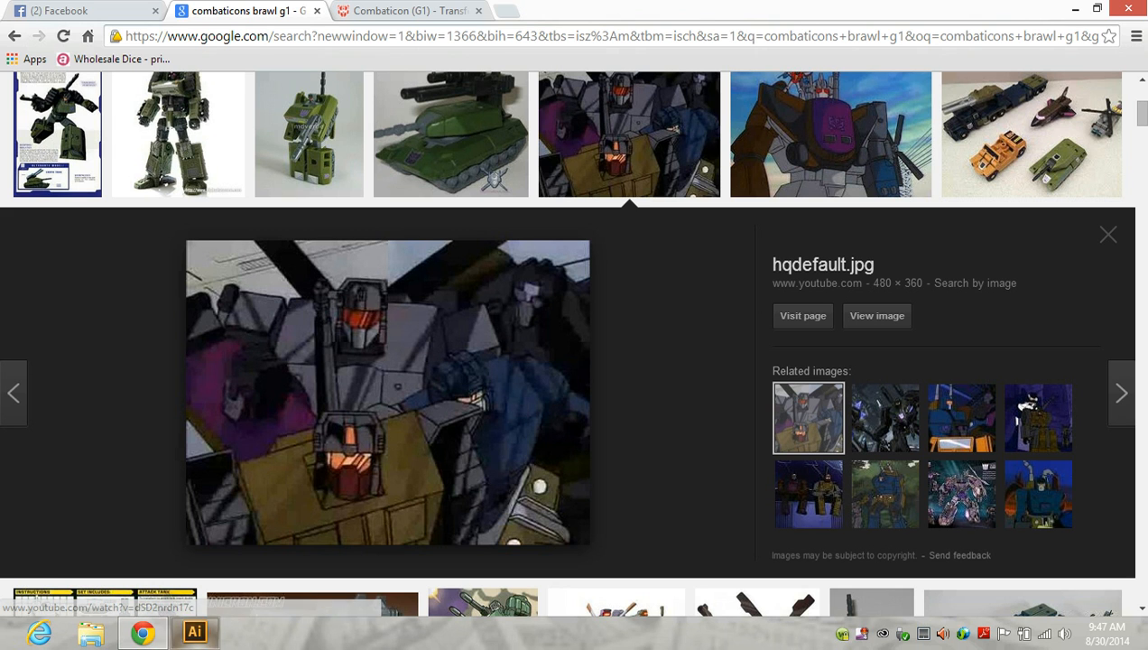
click(194, 632)
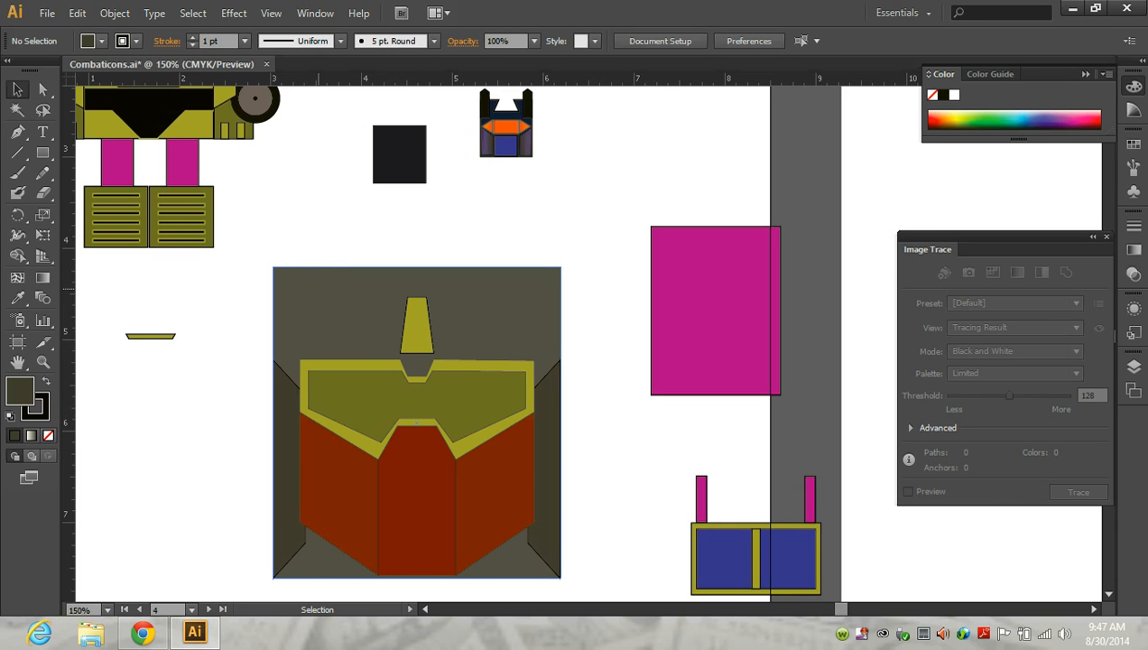
alt+scroll(318, 286, down, 2)
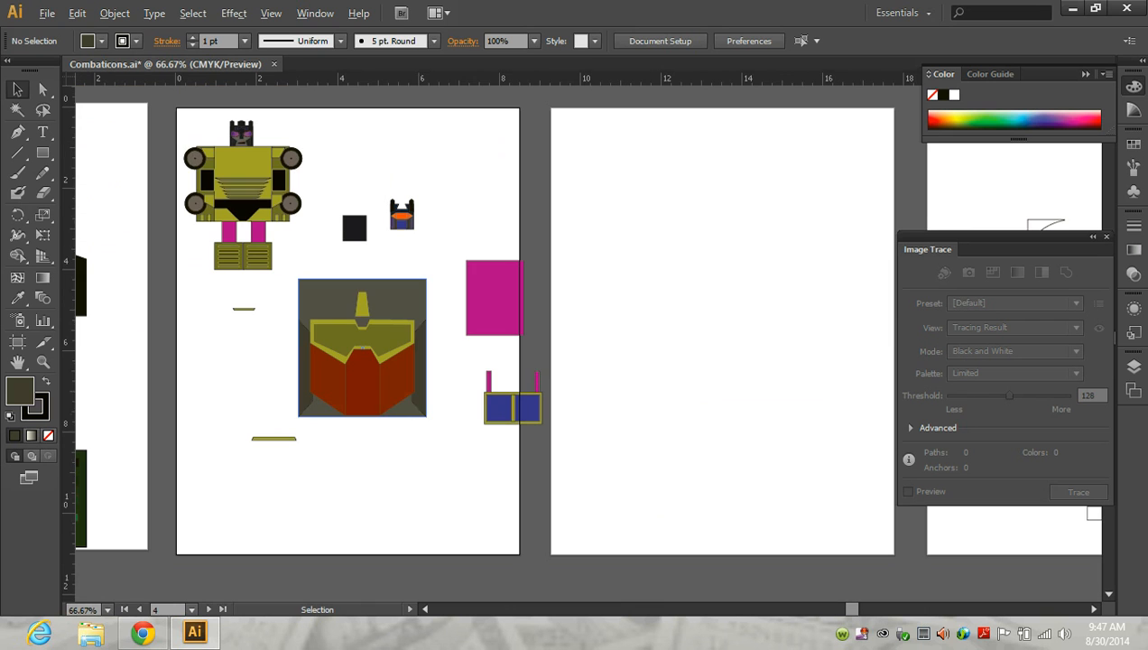
- Duplicate the helmet's grey backdrop rectangle, scale the copy uniformly to 90%, and place it over the helmet
alt+drag(326, 279, 650, 374)
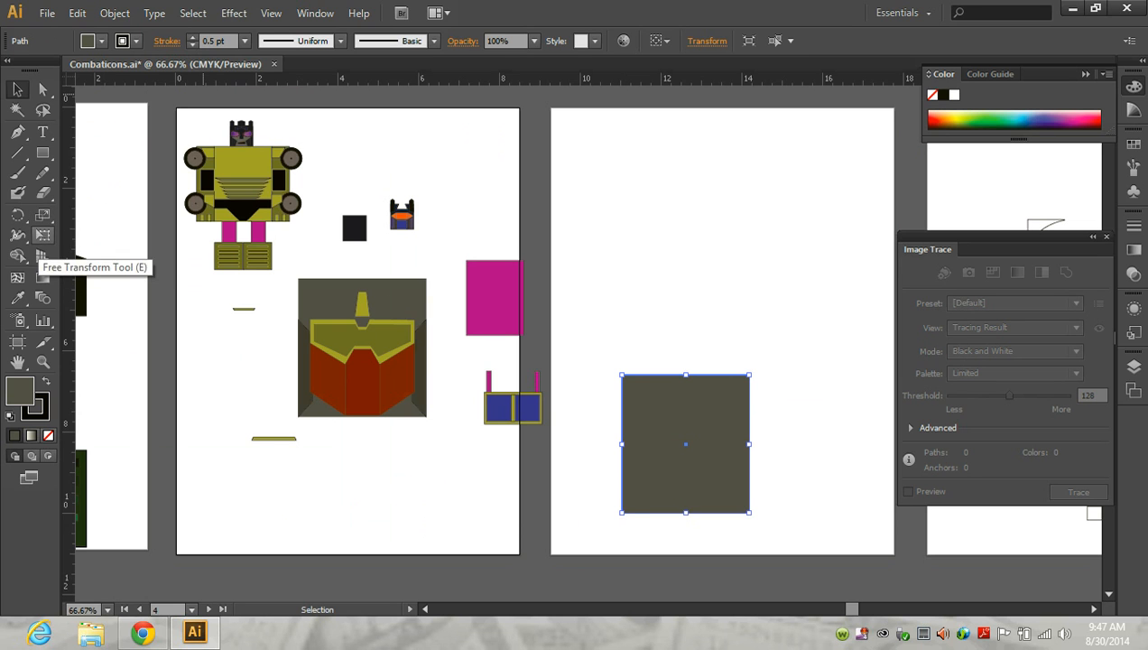
double_click(42, 214)
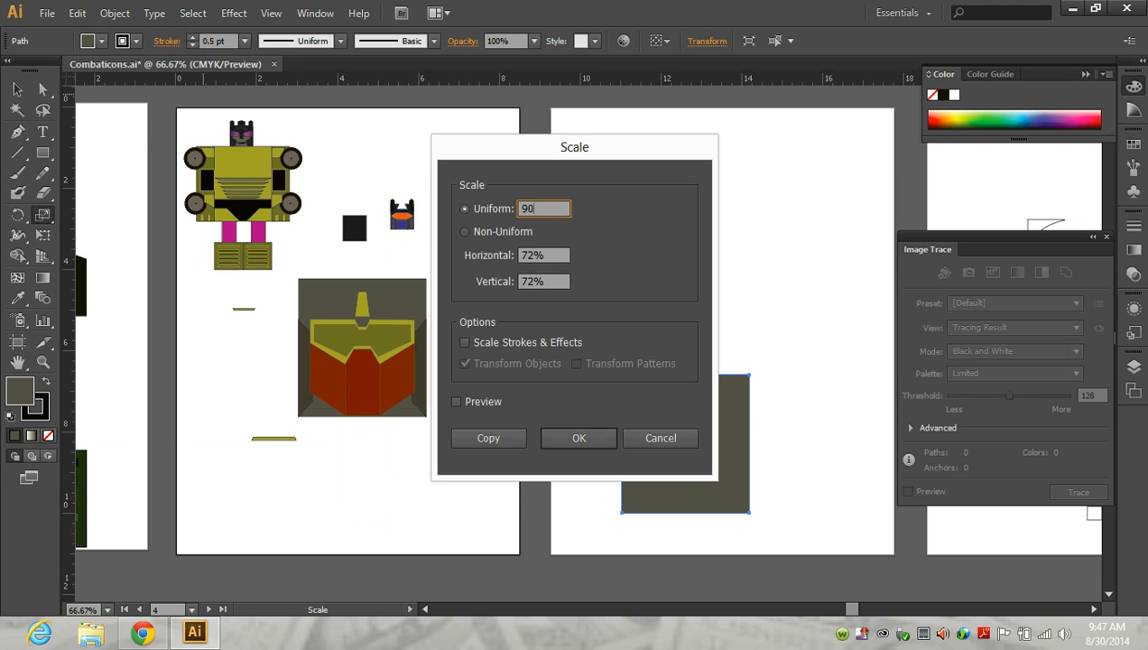
key(Return)
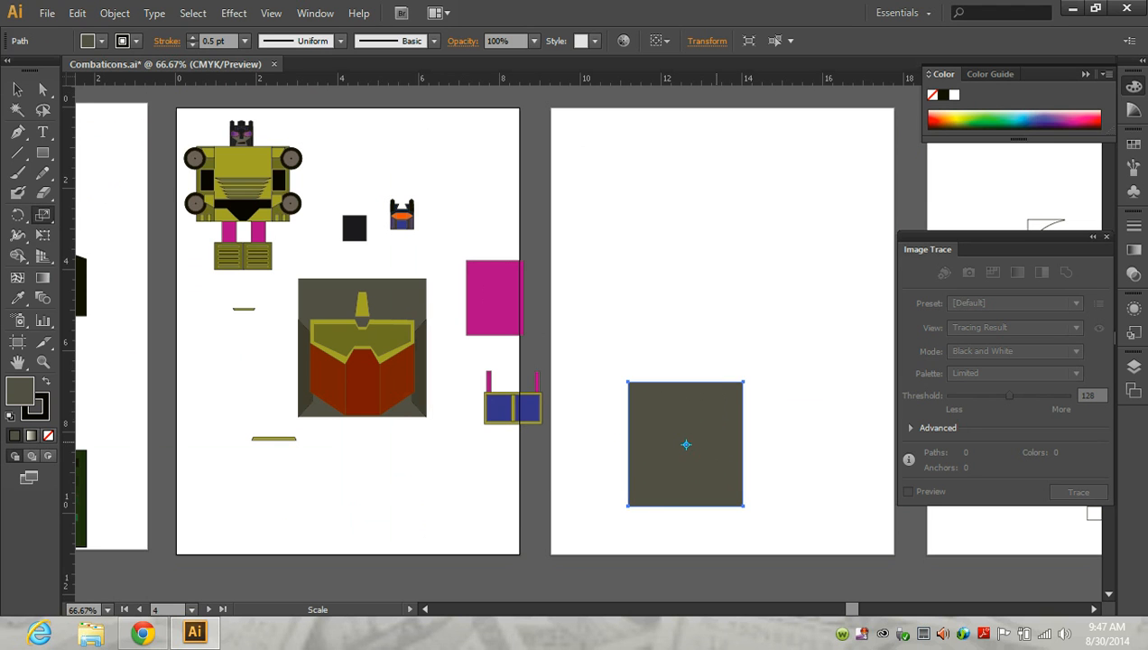
click(17, 89)
drag(692, 436, 361, 339)
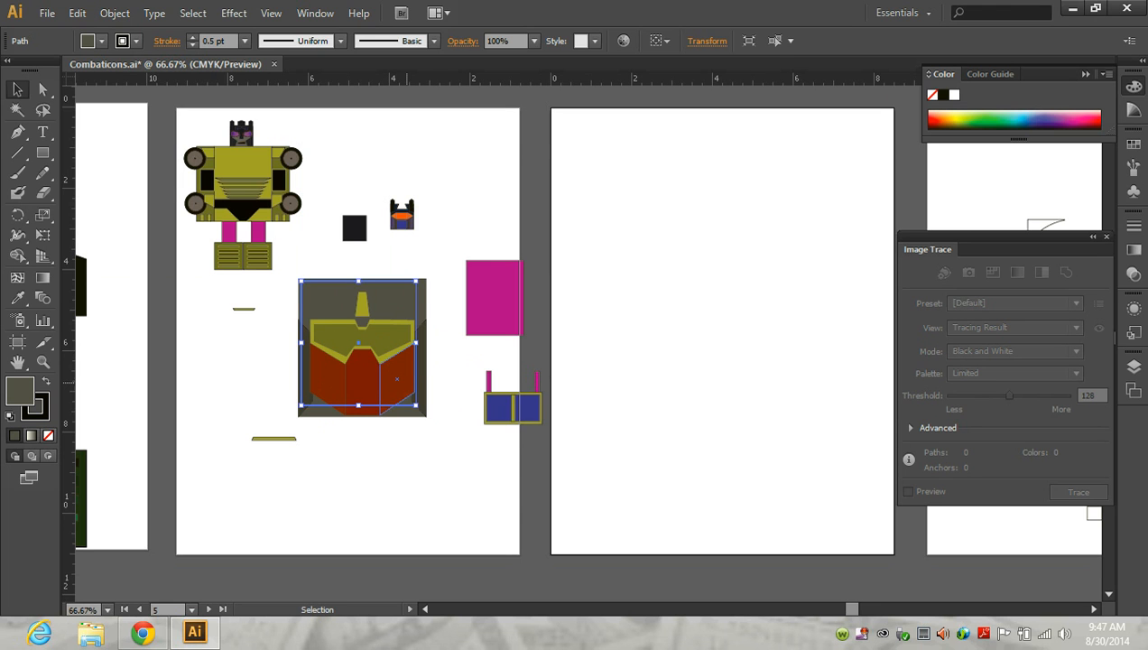
scroll(391, 372, up, 2)
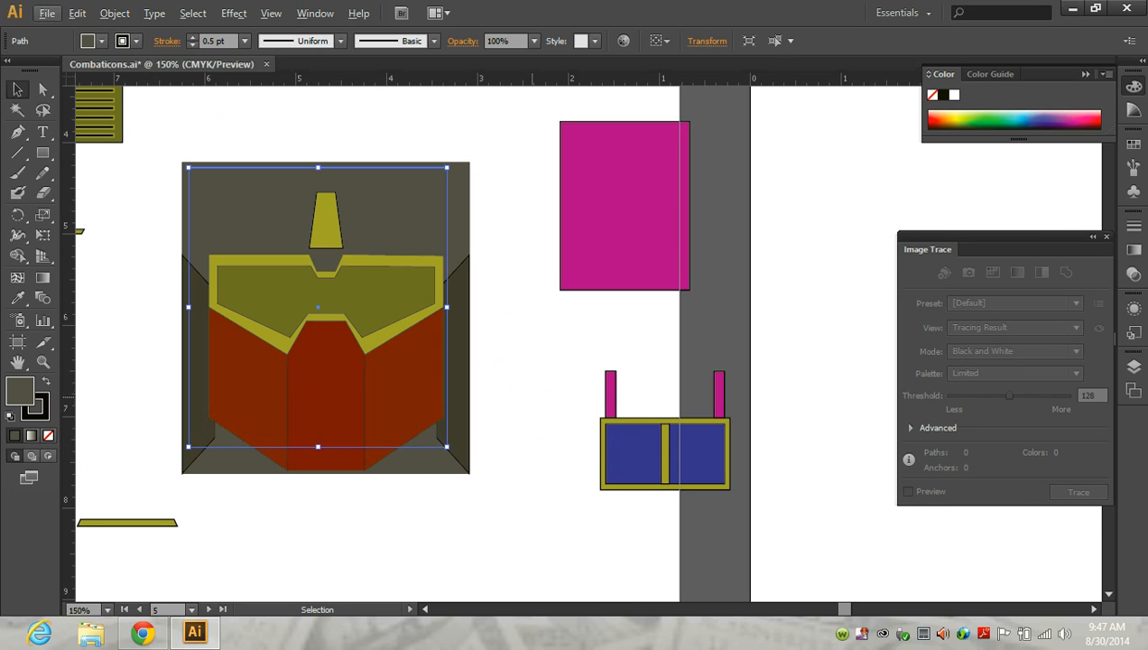
- Move the scaled rectangle clear of the helmet and group all the helmet parts together
drag(325, 289, 749, 273)
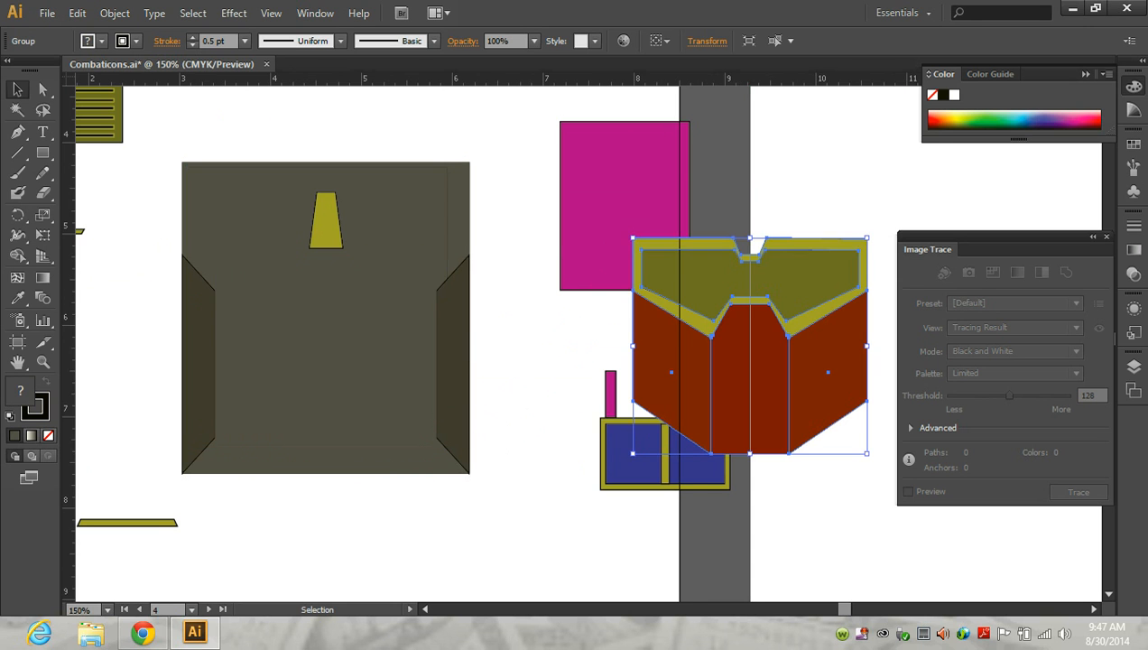
key(ctrl+z)
drag(435, 200, 848, 230)
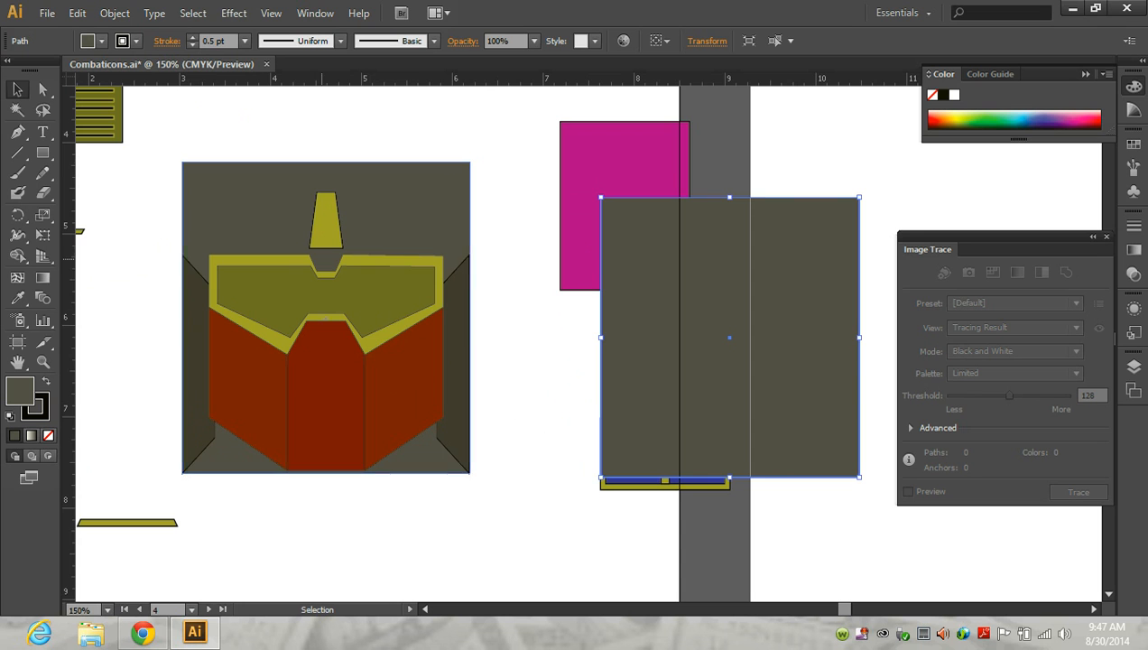
drag(168, 169, 516, 502)
click(522, 285)
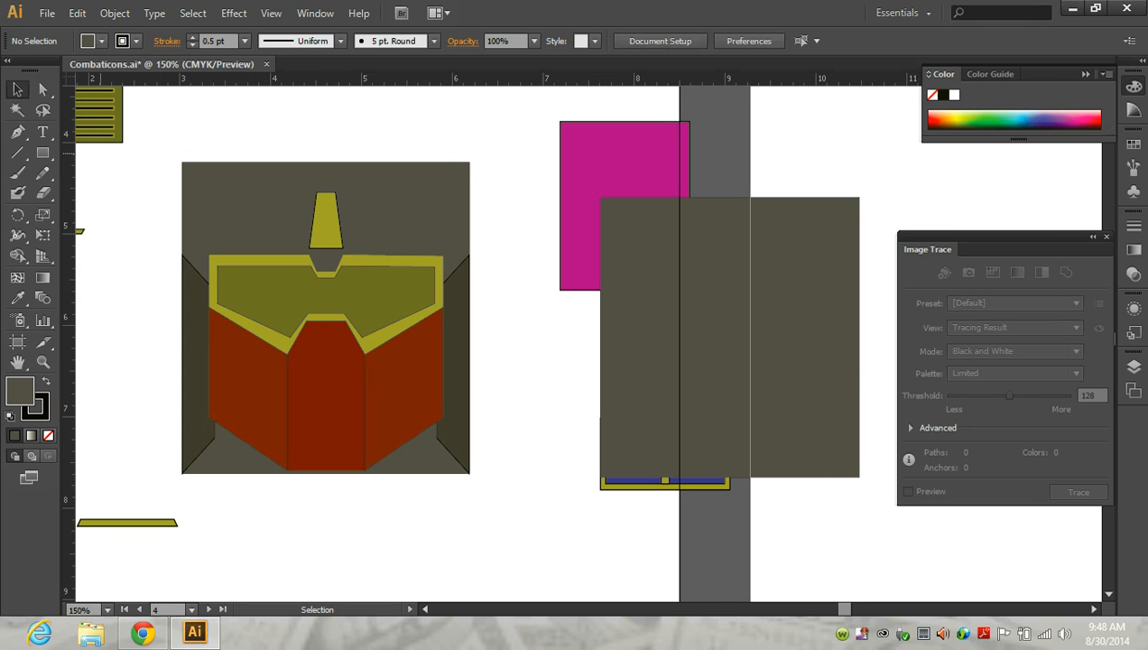
drag(166, 157, 489, 510)
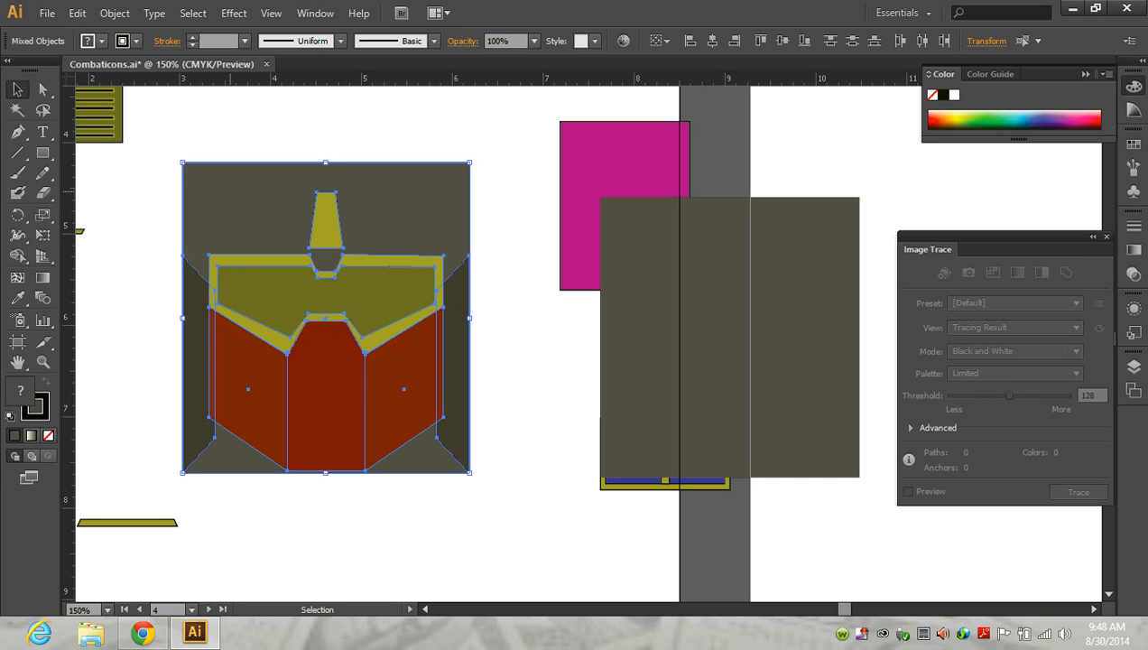
click(115, 13)
click(136, 76)
- Place the scaled rectangle over the grouped helmet and try bringing it forward in the stacking order
drag(730, 336, 318, 315)
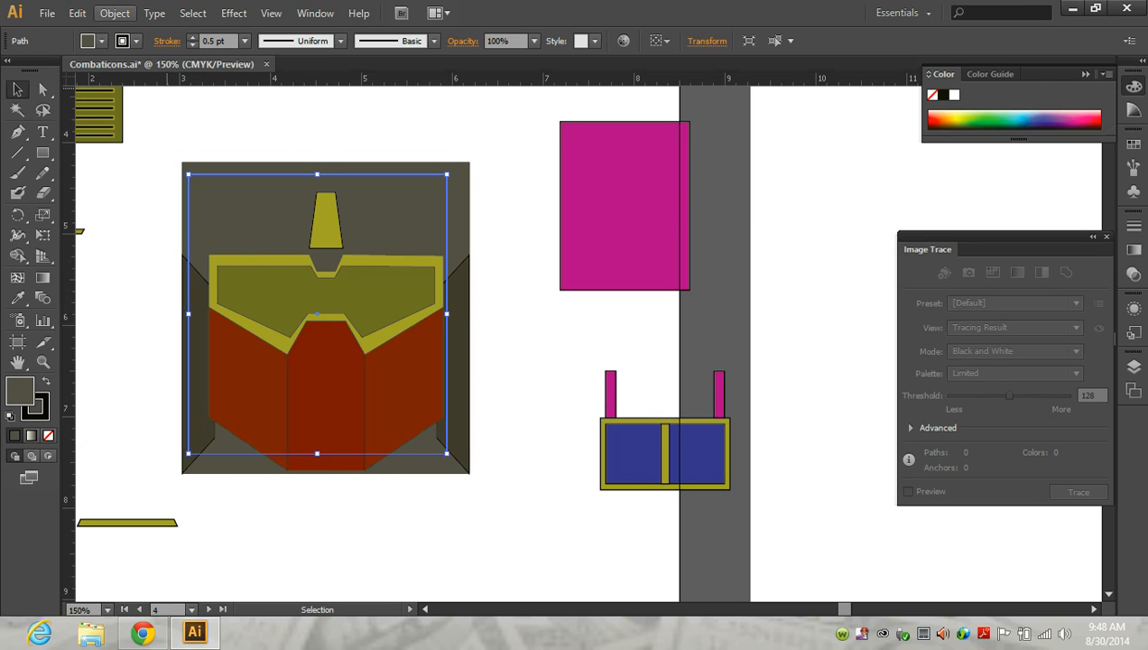
click(115, 13)
mouse_move(271, 51)
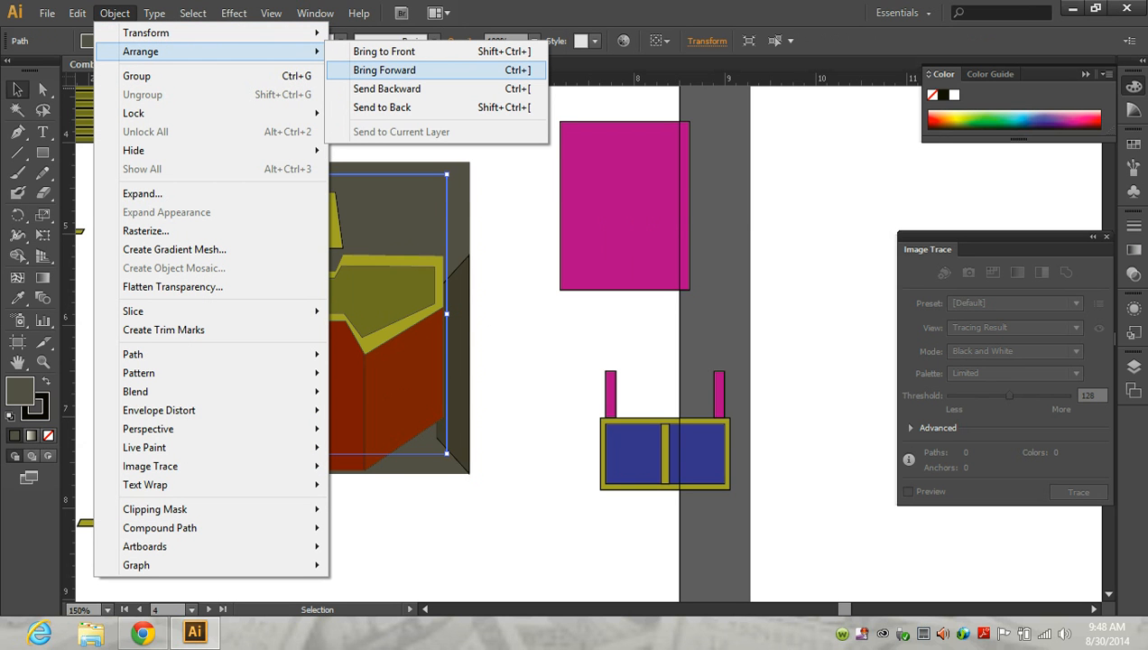
click(385, 70)
click(115, 13)
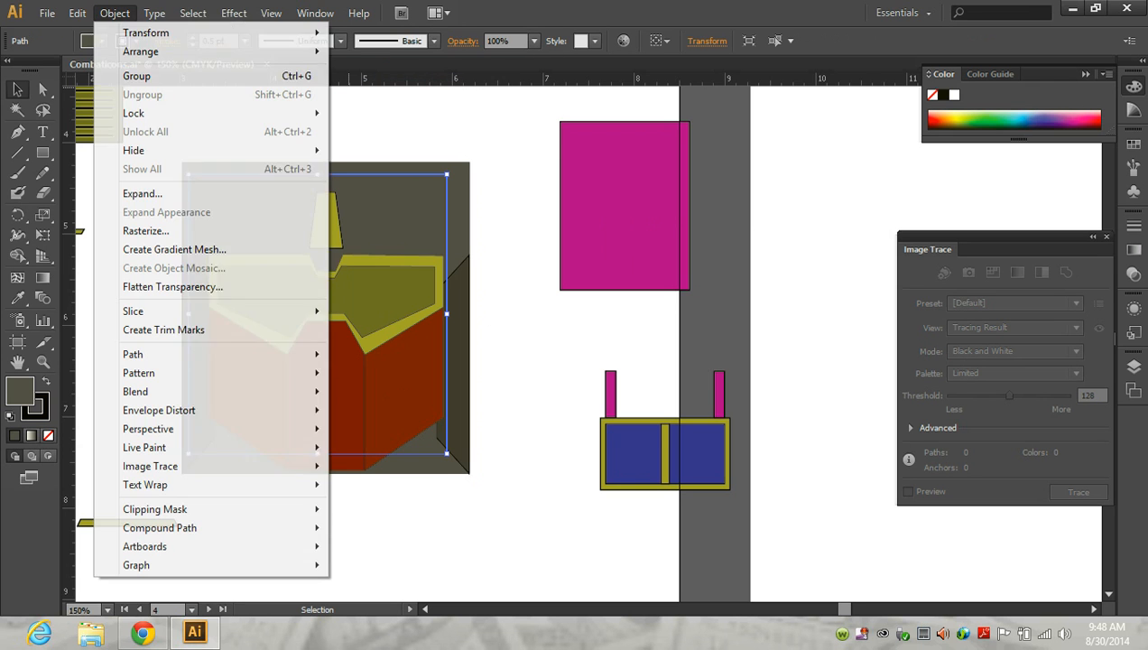
mouse_move(270, 51)
click(384, 69)
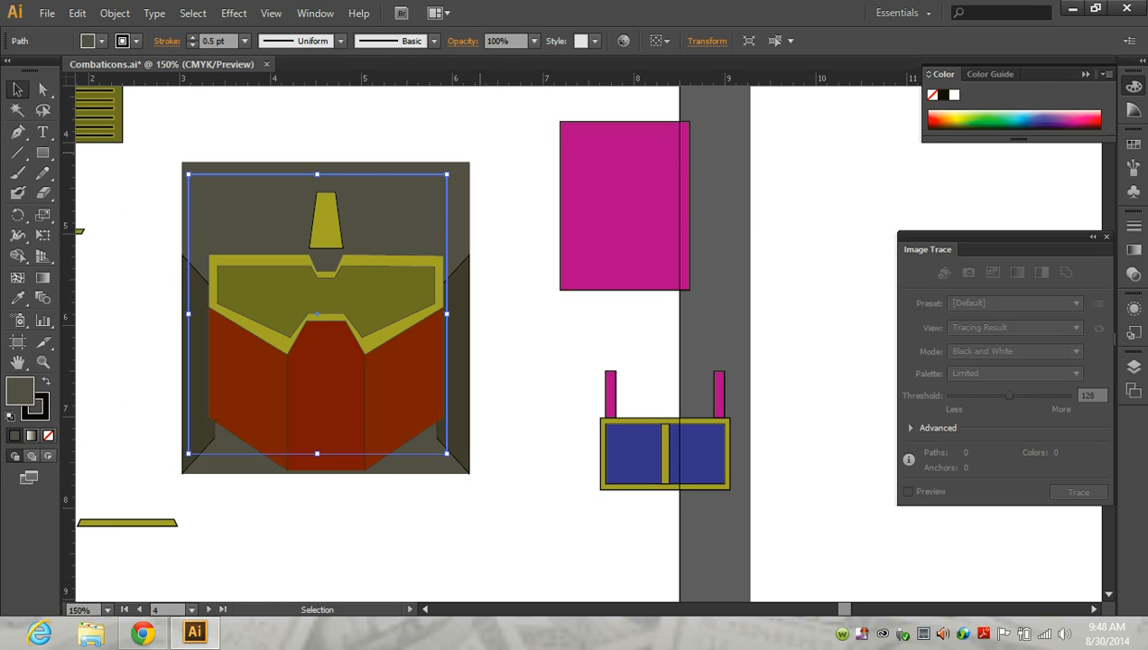
click(502, 236)
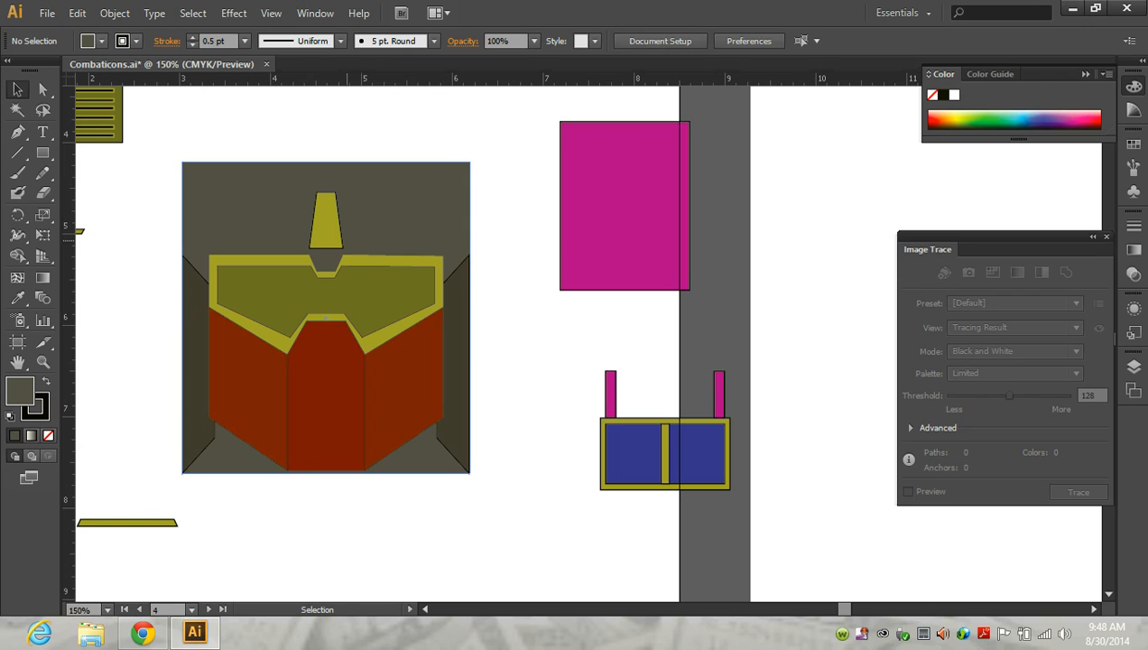
- Centre the scaled rectangle on the helmet group and fill it with the lighter grey 6D7277
drag(387, 208, 507, 280)
drag(240, 224, 208, 163)
drag(285, 252, 446, 390)
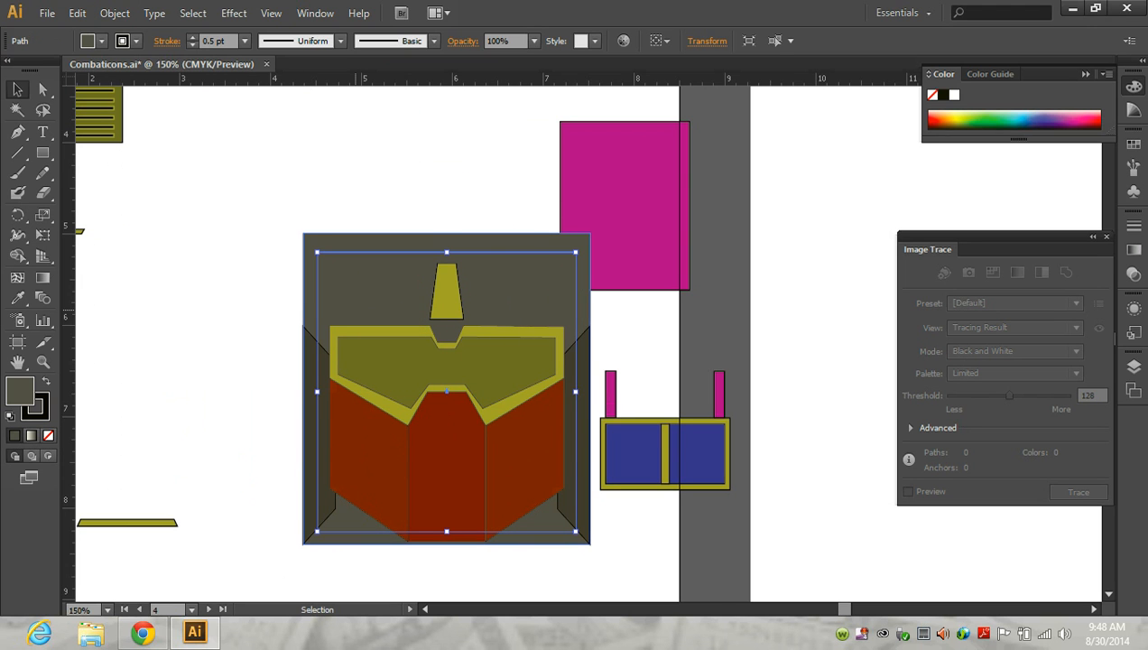
double_click(19, 391)
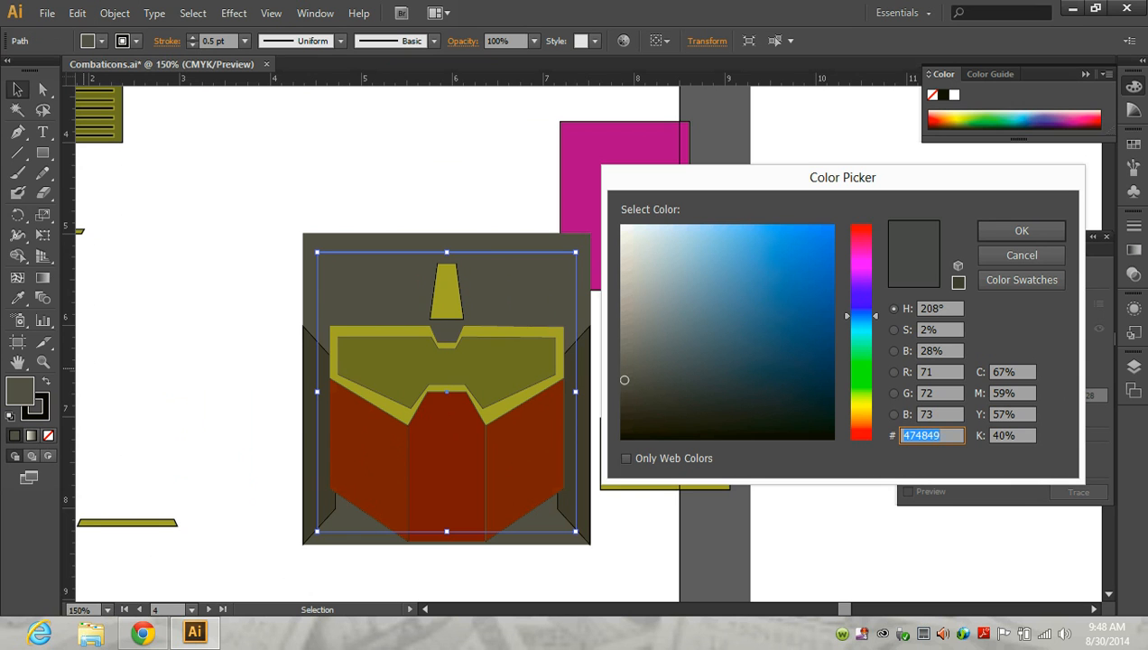
text(44484C)
drag(644, 376, 638, 340)
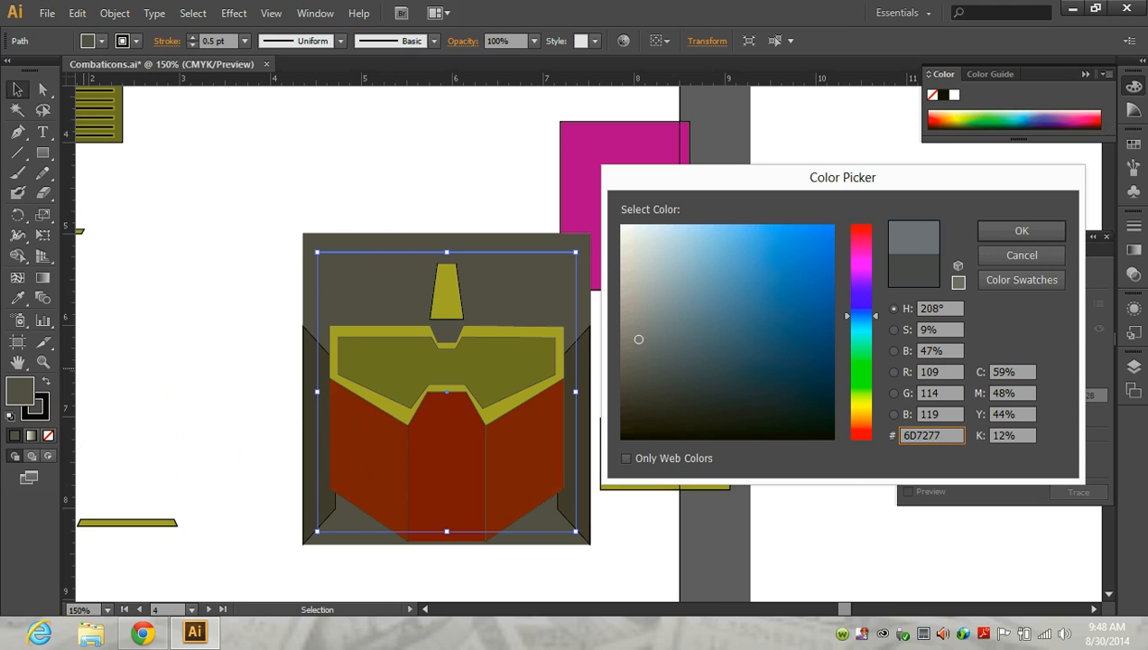
key(Return)
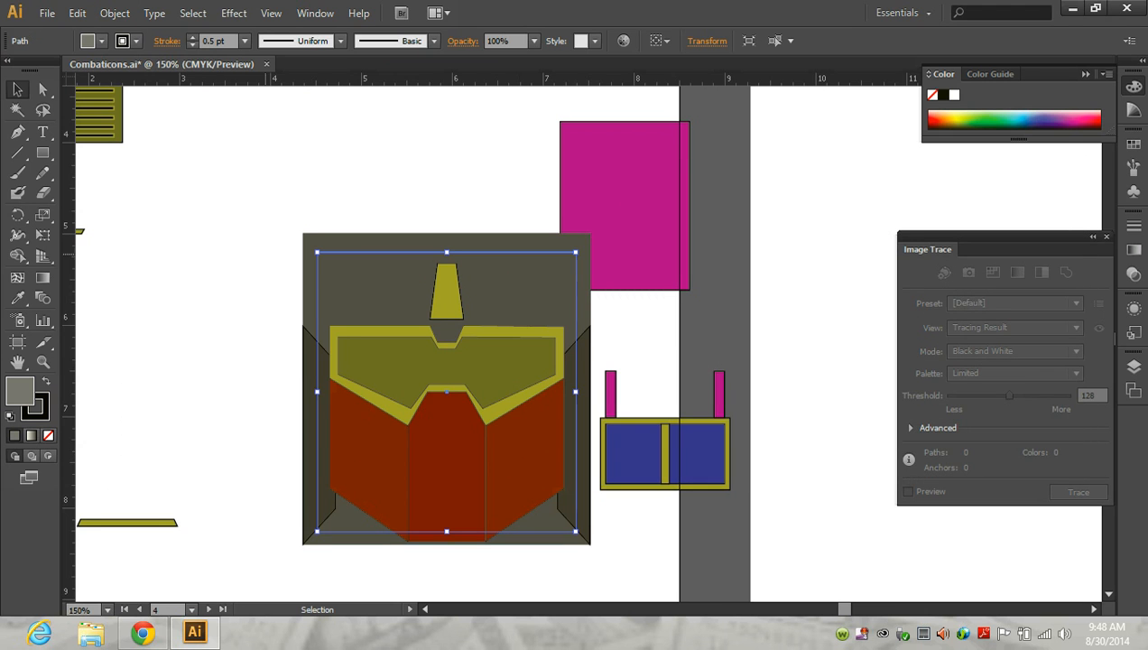
- Try restacking the lighter grey rectangle against the helmet group: forward, to the front, and one level backward
click(114, 13)
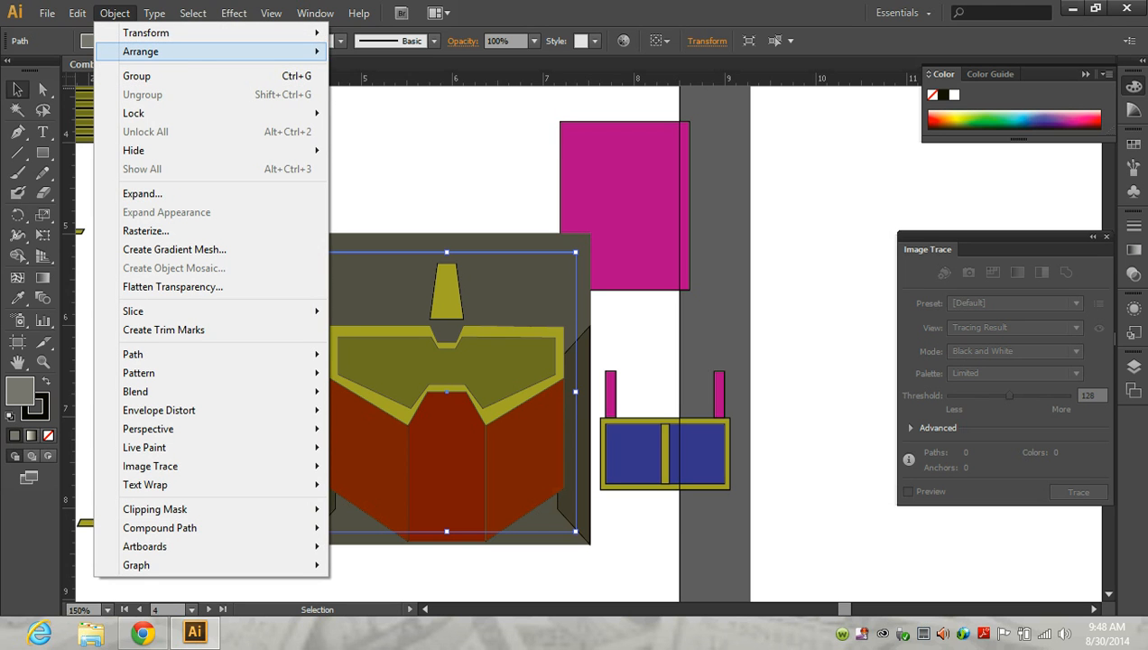
mouse_move(141, 51)
click(385, 70)
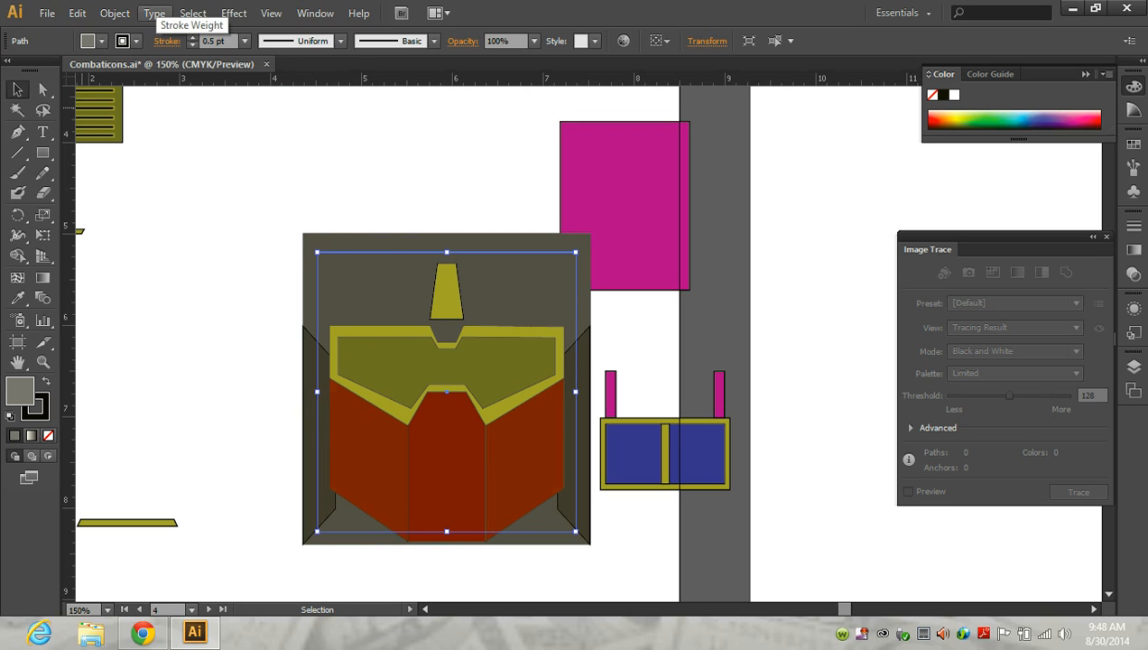
click(115, 13)
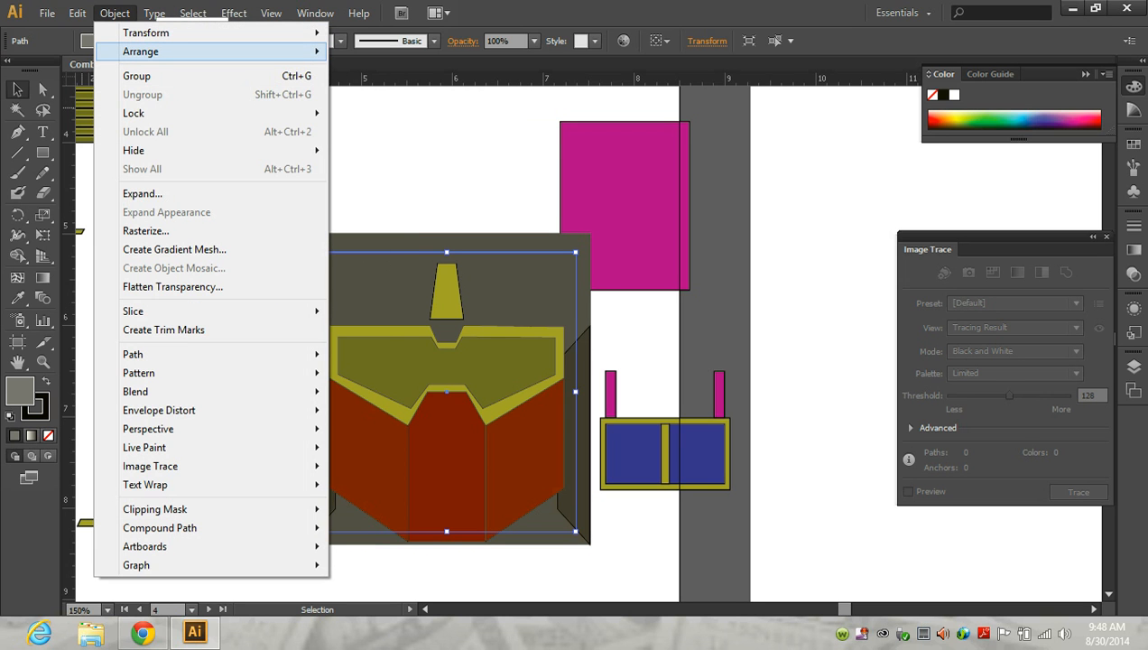
mouse_move(180, 52)
click(387, 51)
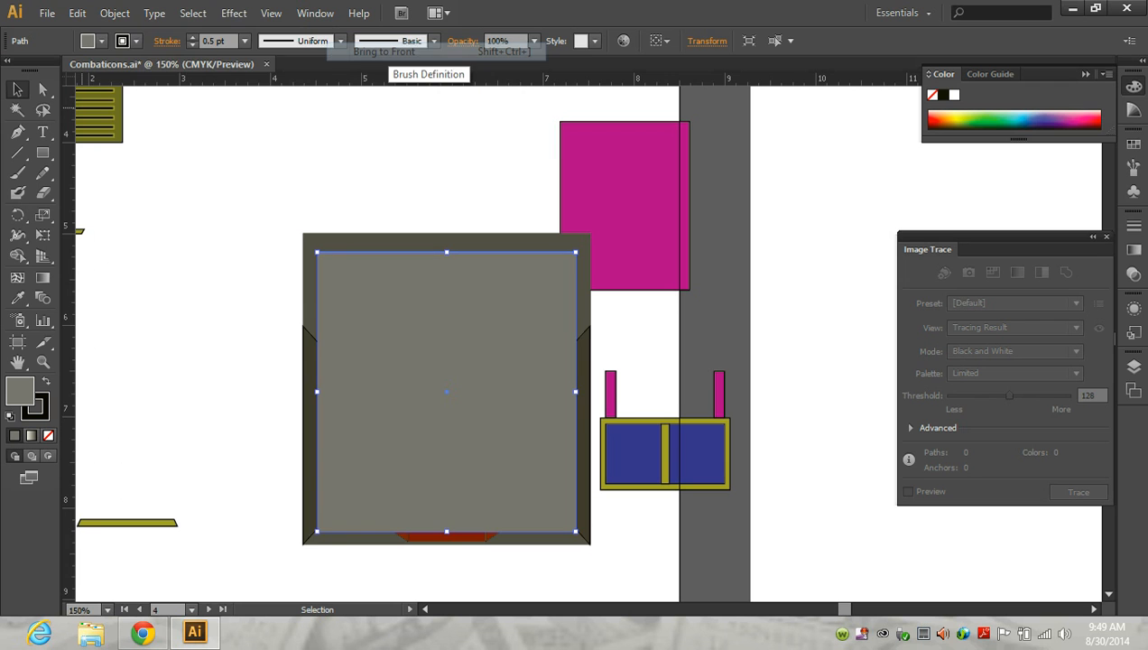
click(115, 12)
mouse_move(180, 51)
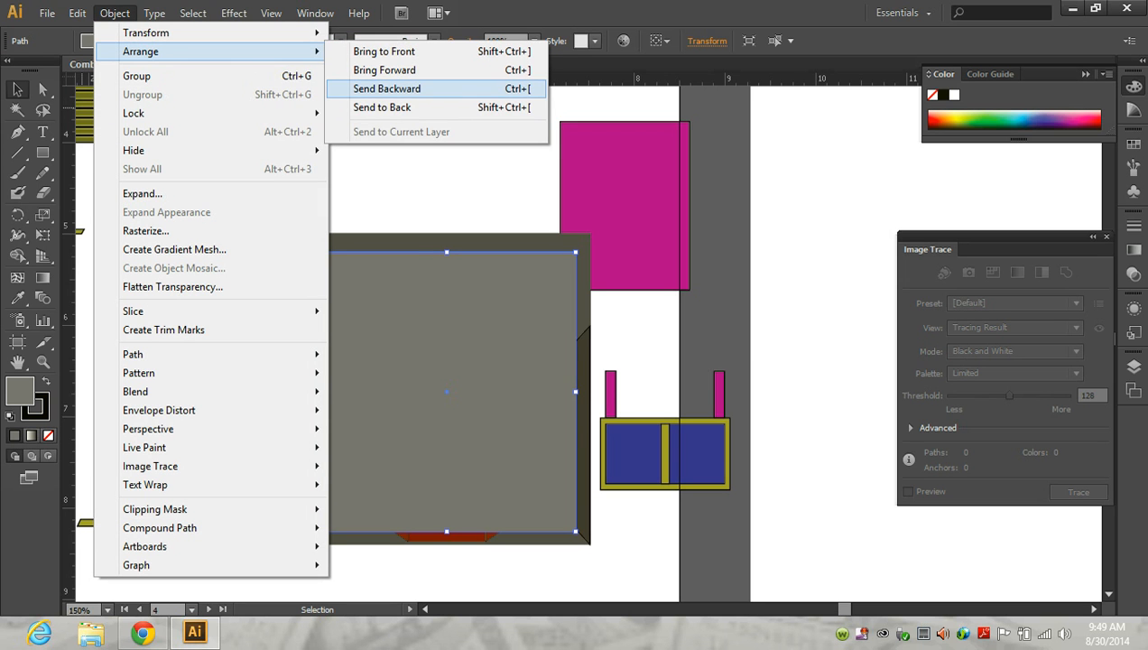
click(387, 88)
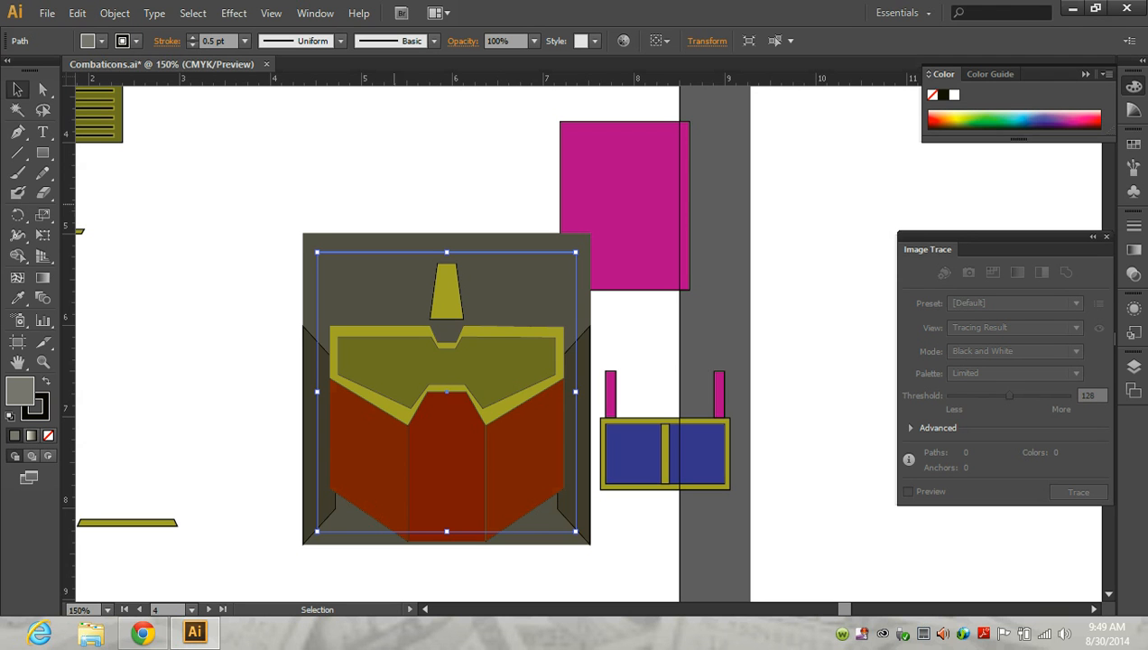
- Move the helmet group and the lighter grey rectangle apart, and ungroup the helmet parts
drag(398, 271, 268, 235)
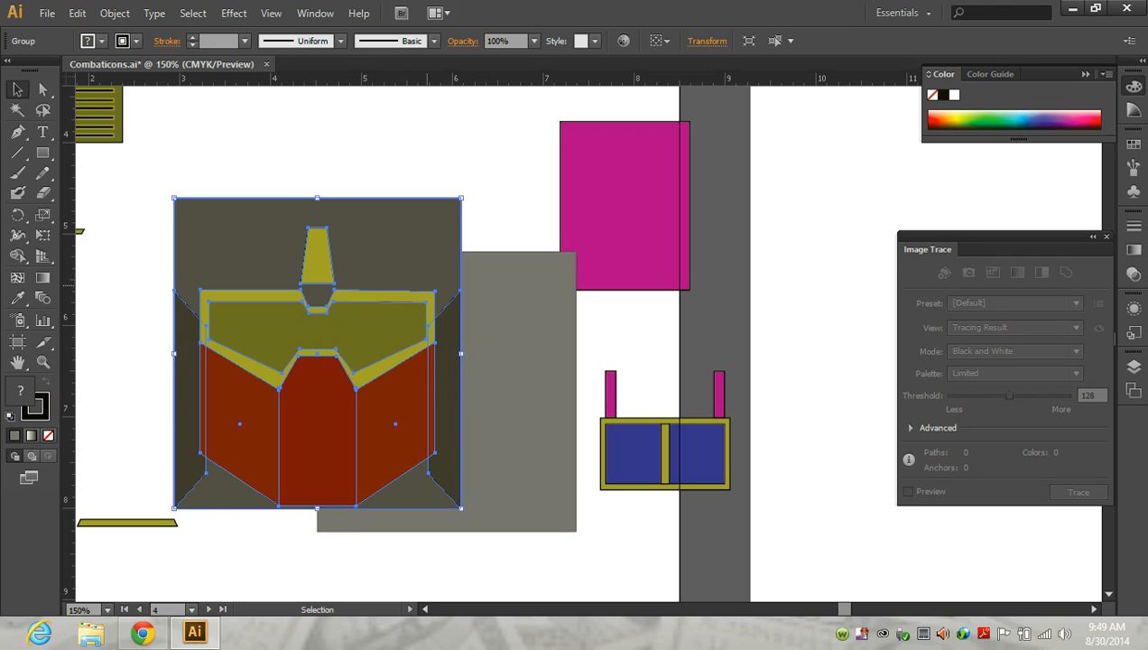
drag(530, 354, 734, 426)
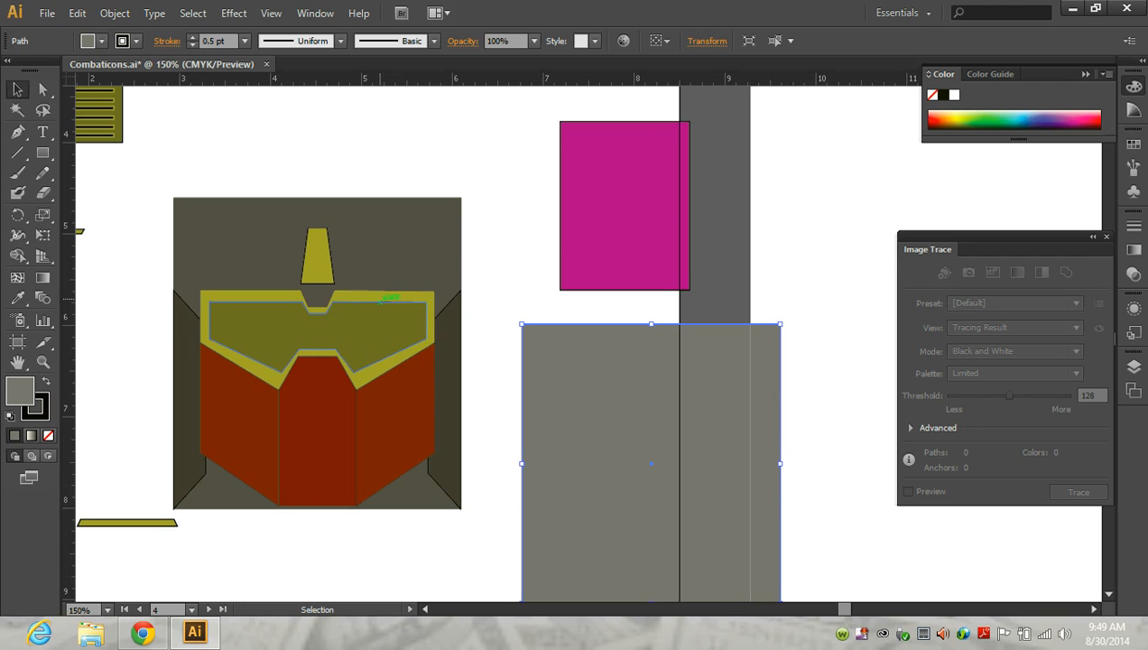
click(277, 326)
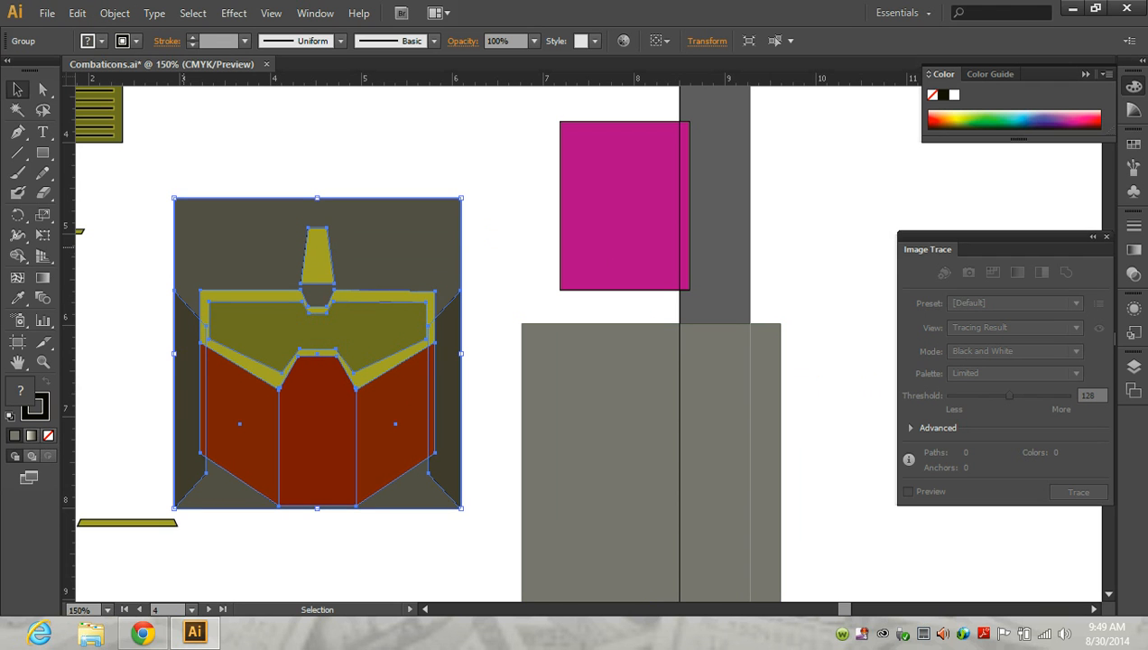
click(115, 12)
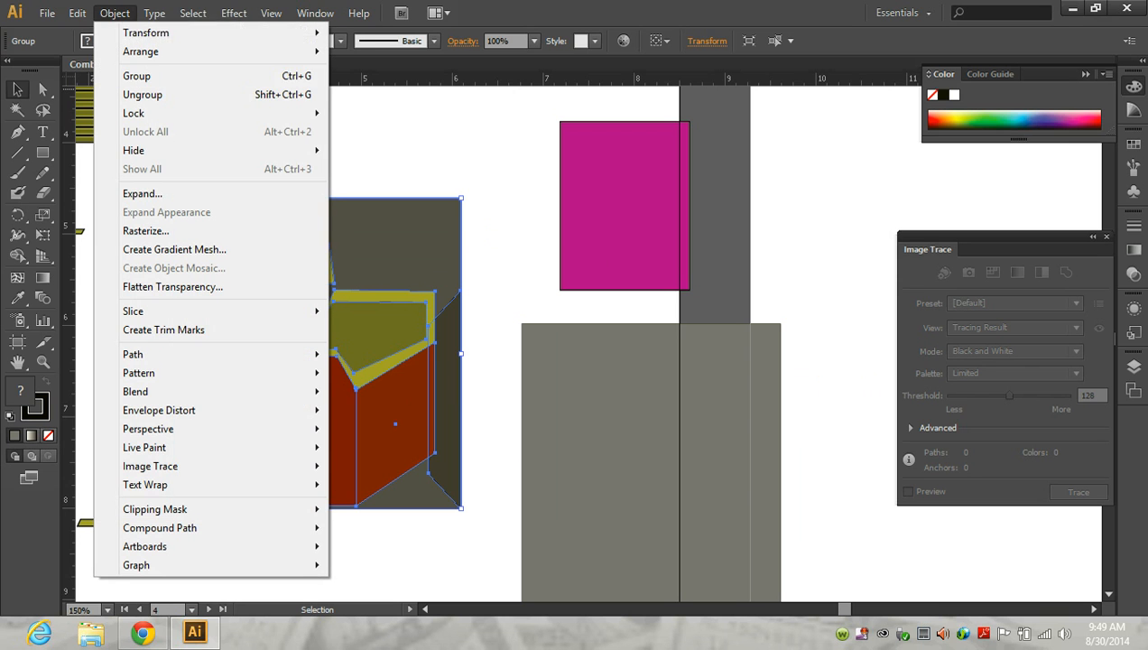
click(143, 94)
click(233, 172)
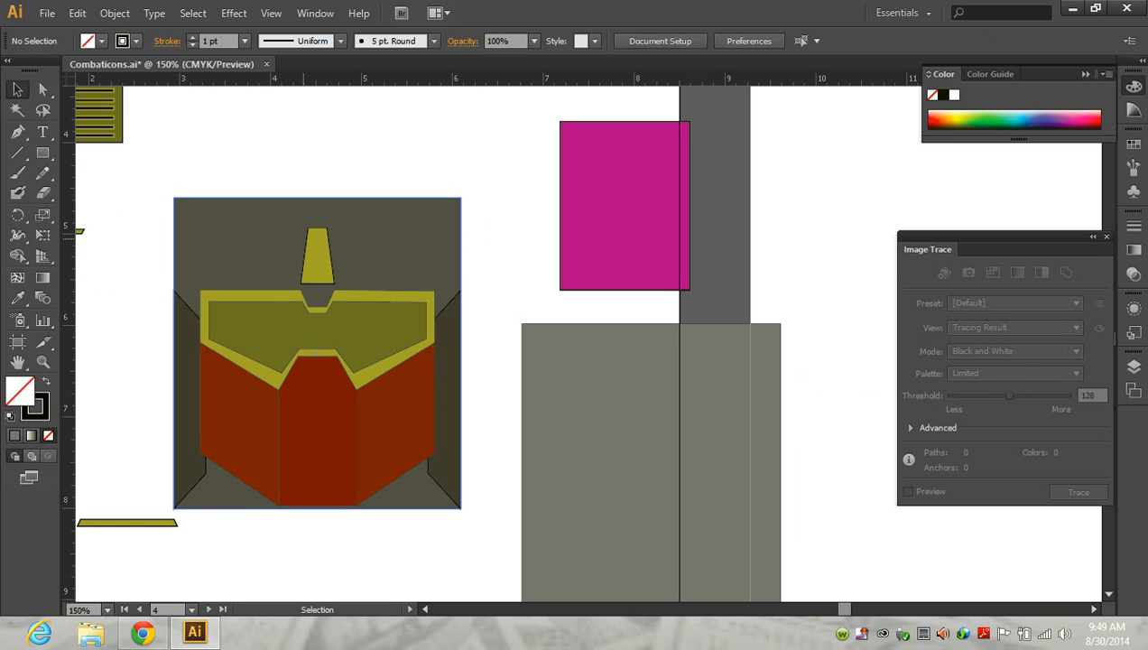
- Move the crest above the backdrop and set the visor and faceplate group aside, beyond the magenta rectangle
drag(317, 255, 278, 133)
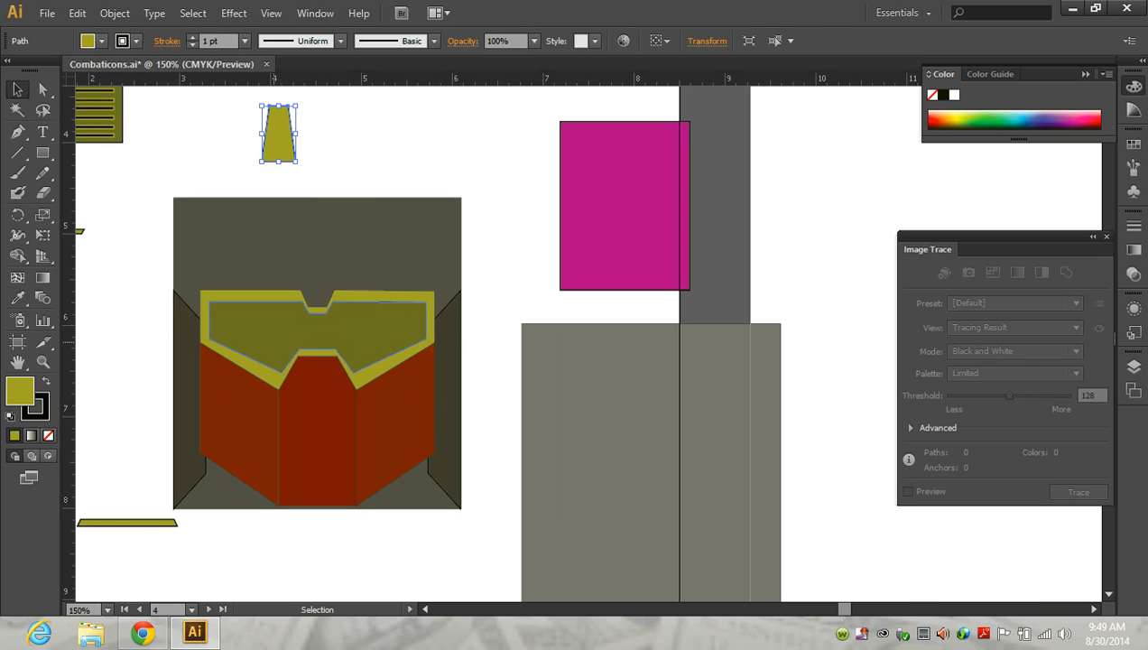
drag(253, 321, 400, 119)
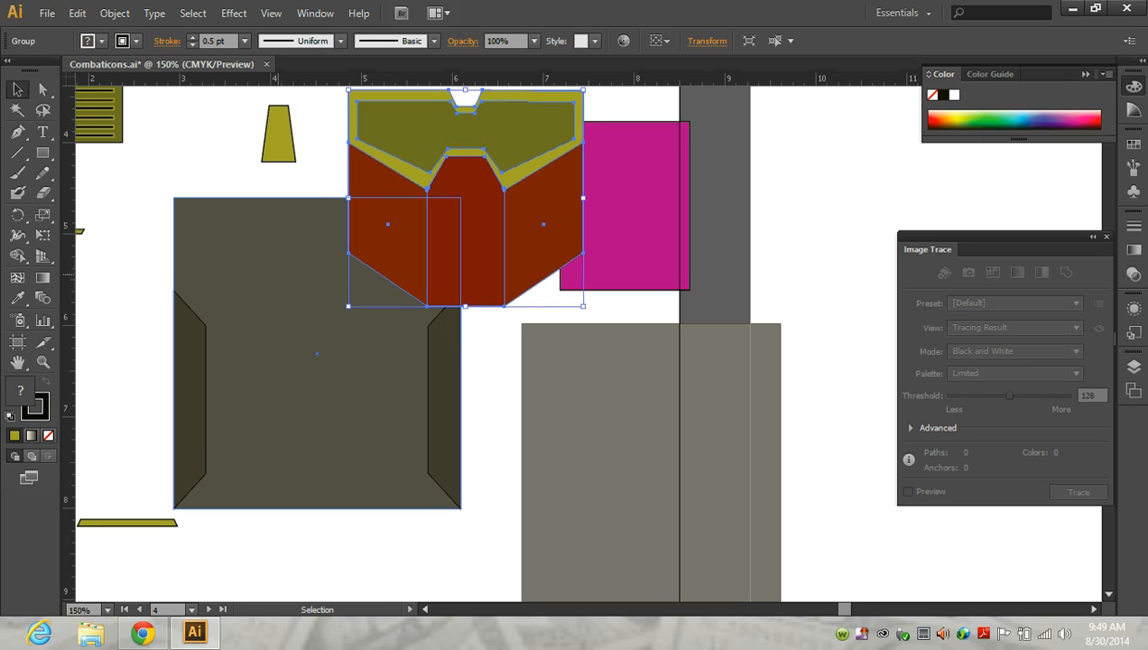
drag(466, 198, 887, 232)
- Try placing the lighter grey rectangle over the bare backdrop, and undo the placement
drag(645, 467, 317, 352)
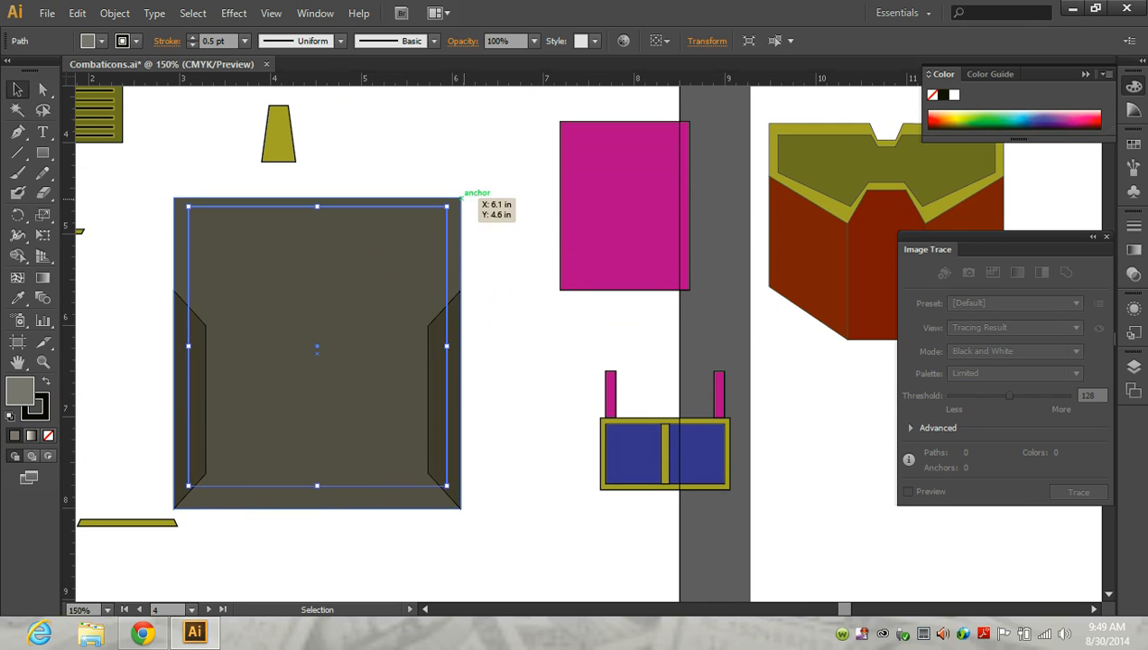
key(ctrl+shift+a)
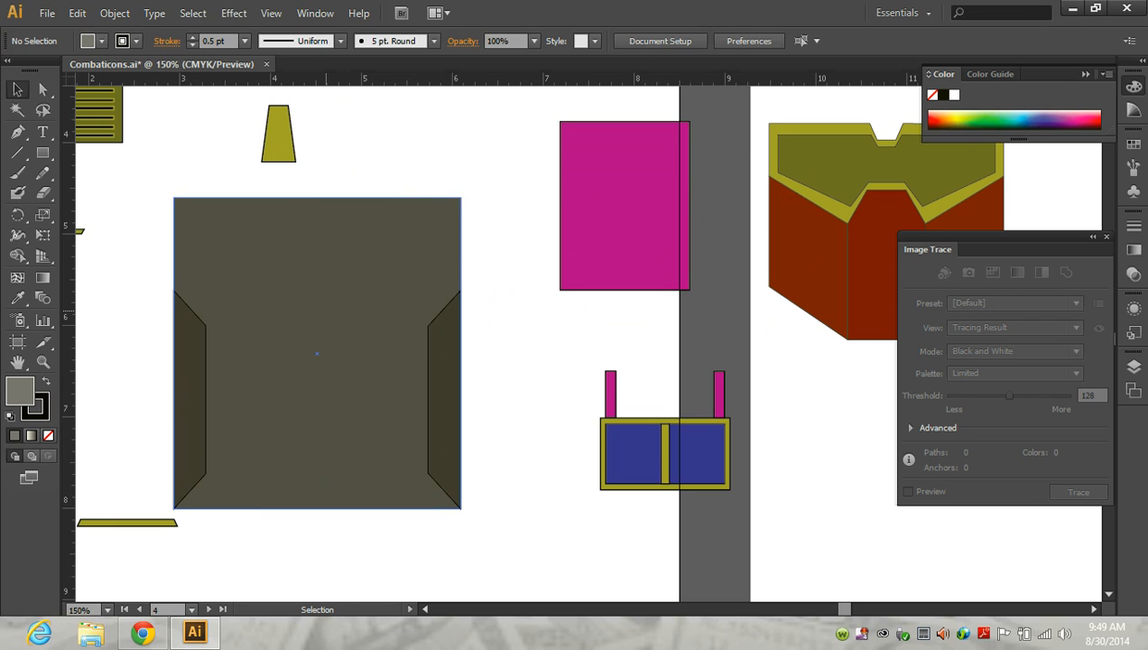
key(ctrl+z)
- Group the backdrop with its two side trapezoids and centre the lighter grey rectangle on that group
drag(157, 208, 478, 513)
click(115, 13)
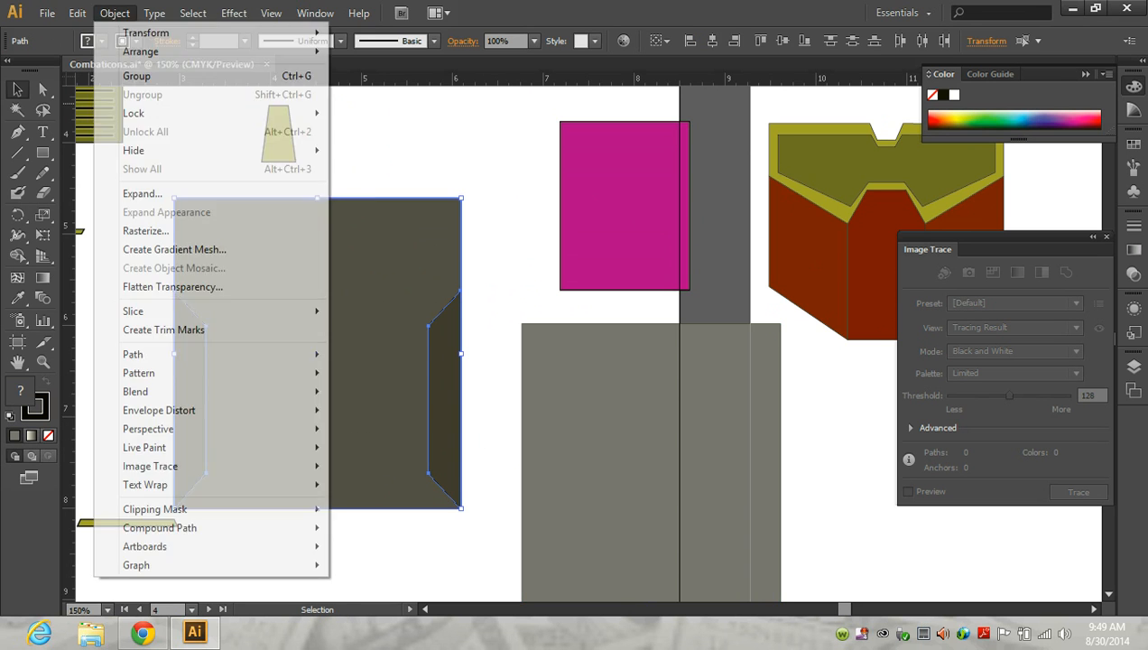
click(136, 76)
drag(541, 467, 204, 358)
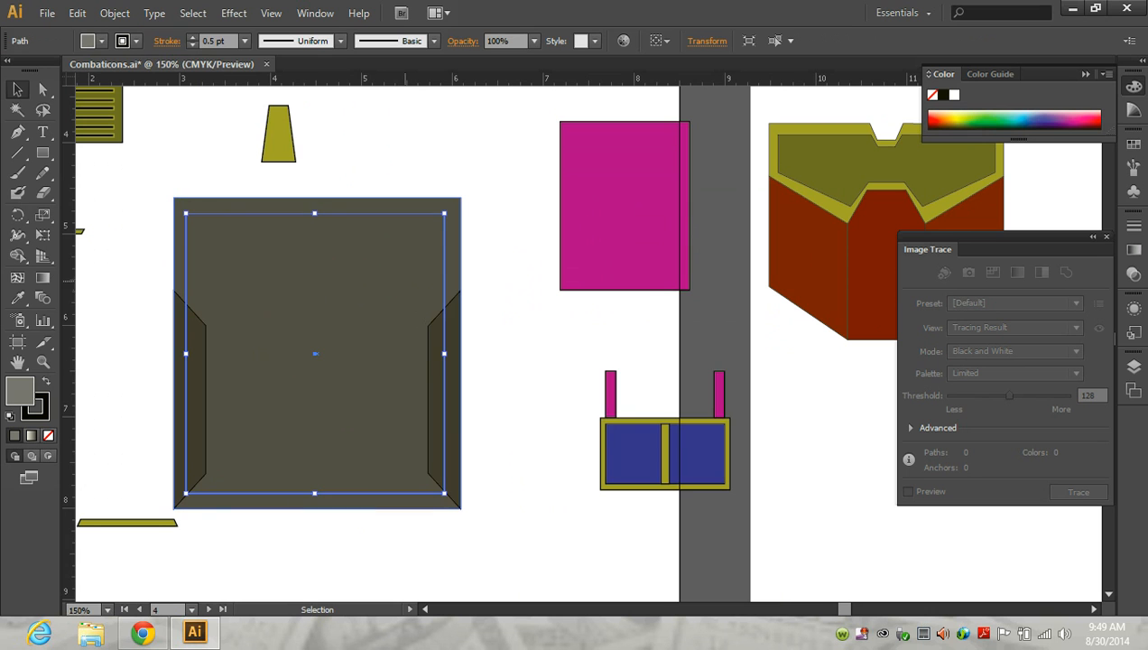
- Bring the lighter grey rectangle to the front of the backdrop group and narrow it slightly from both sides
click(114, 13)
mouse_move(180, 52)
click(384, 51)
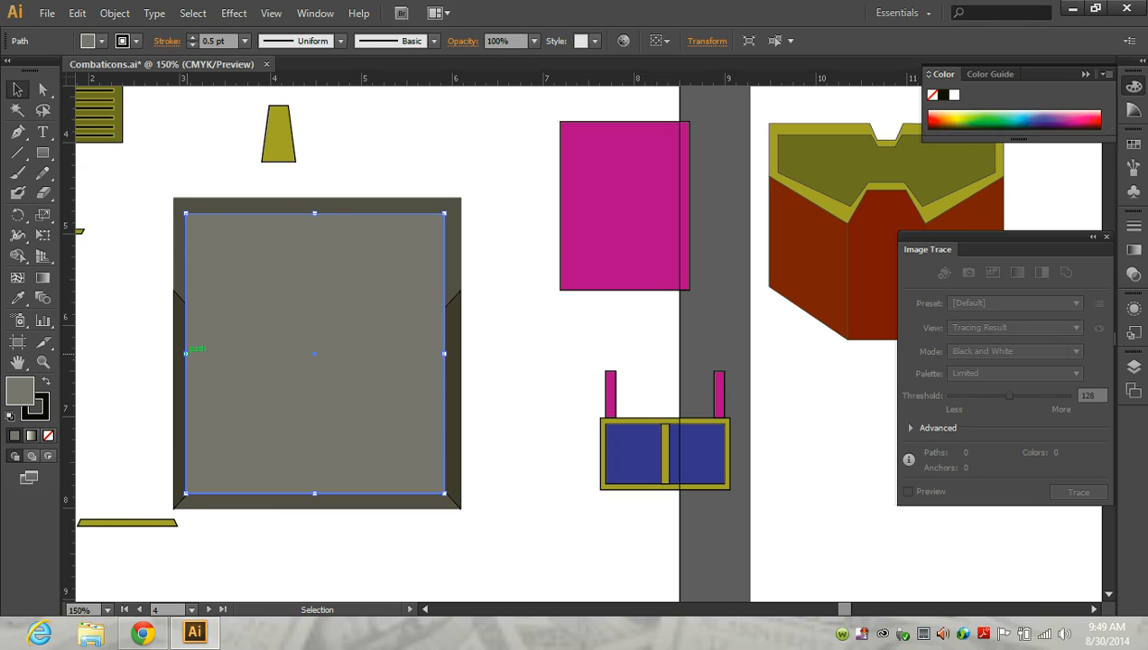
drag(186, 353, 198, 353)
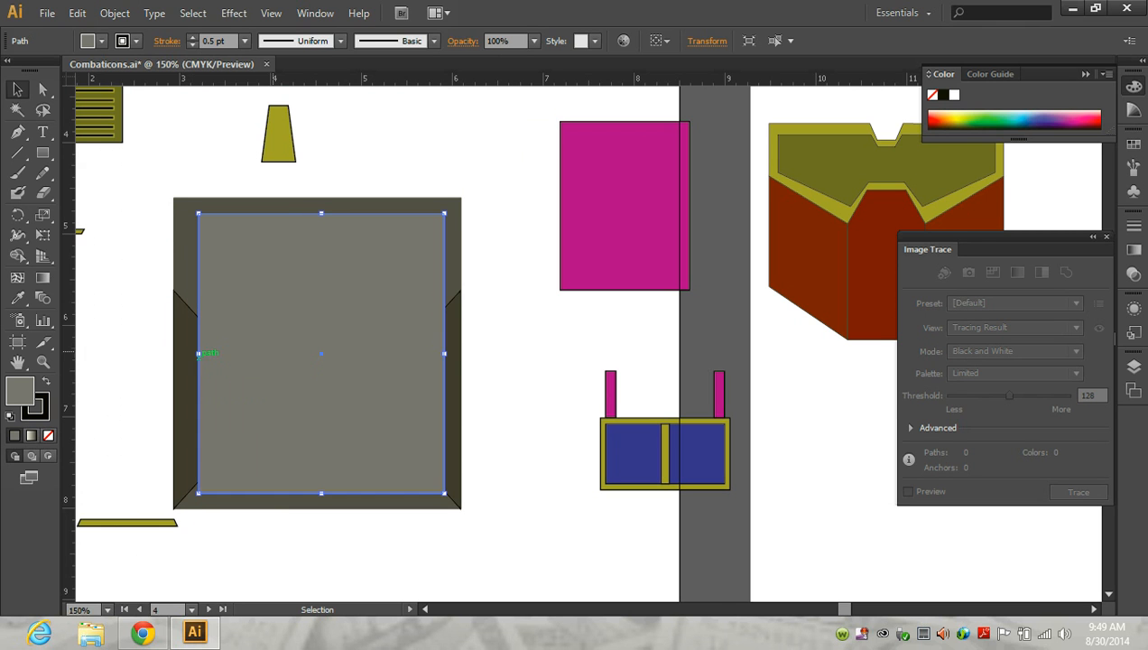
drag(444, 353, 428, 353)
- Centre the narrowed grey rectangle and the backdrop group horizontally on each other
drag(147, 226, 197, 322)
click(712, 40)
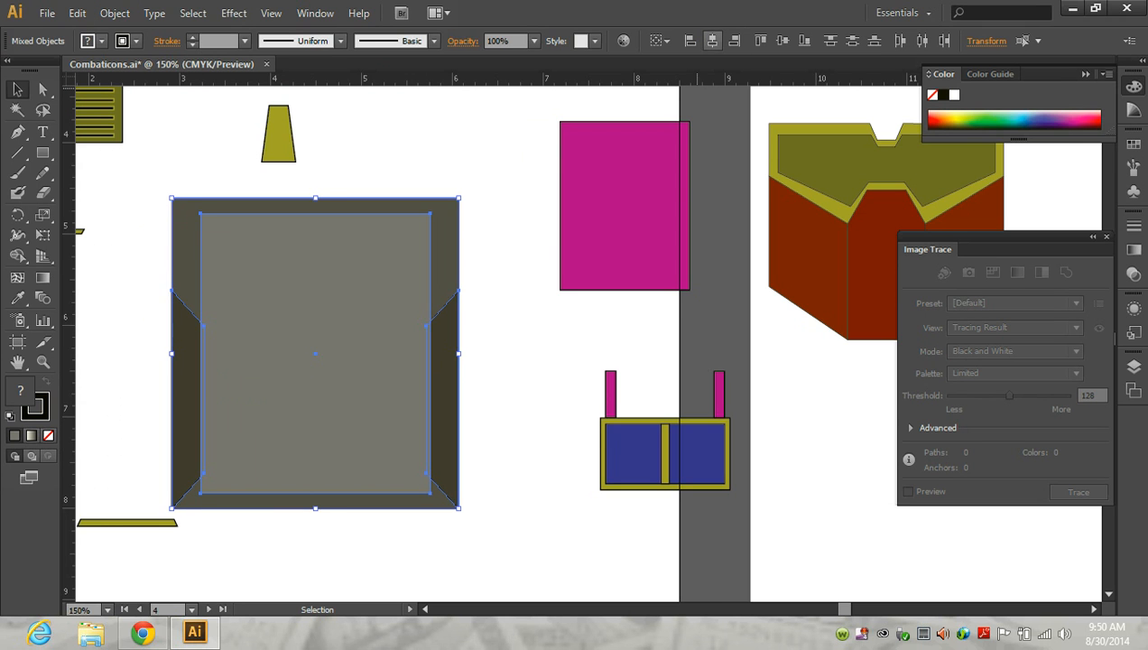
click(493, 157)
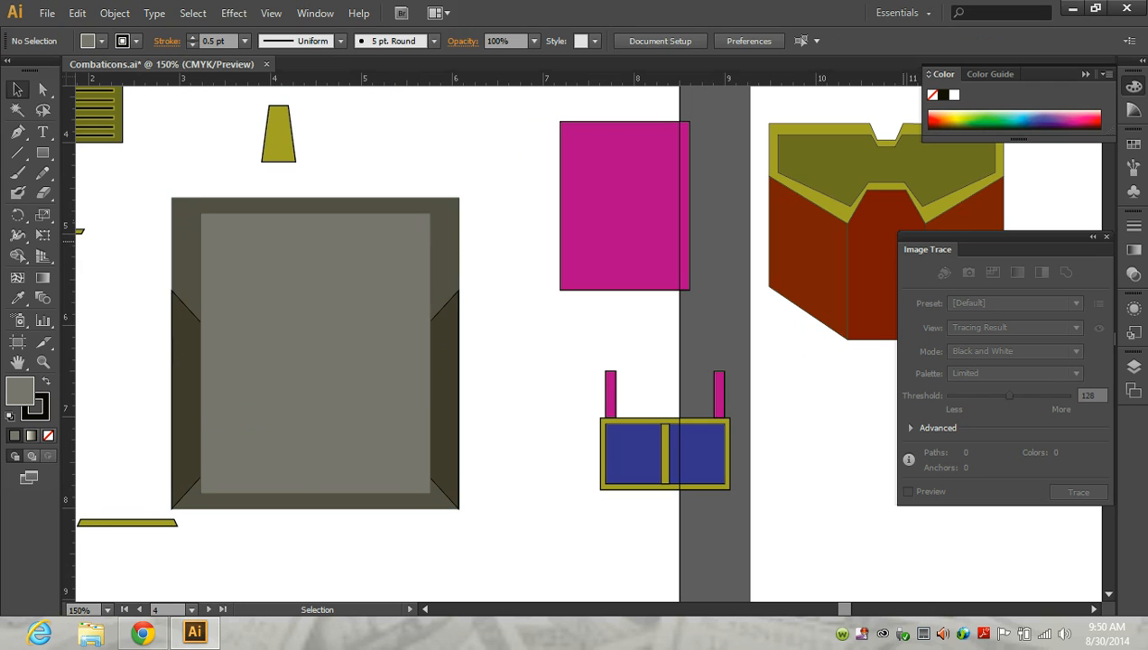
- Move the visor and faceplate group closer to the helmet, below the magenta rectangle, and ungroup the backdrop parts
drag(828, 176, 586, 389)
drag(150, 191, 495, 382)
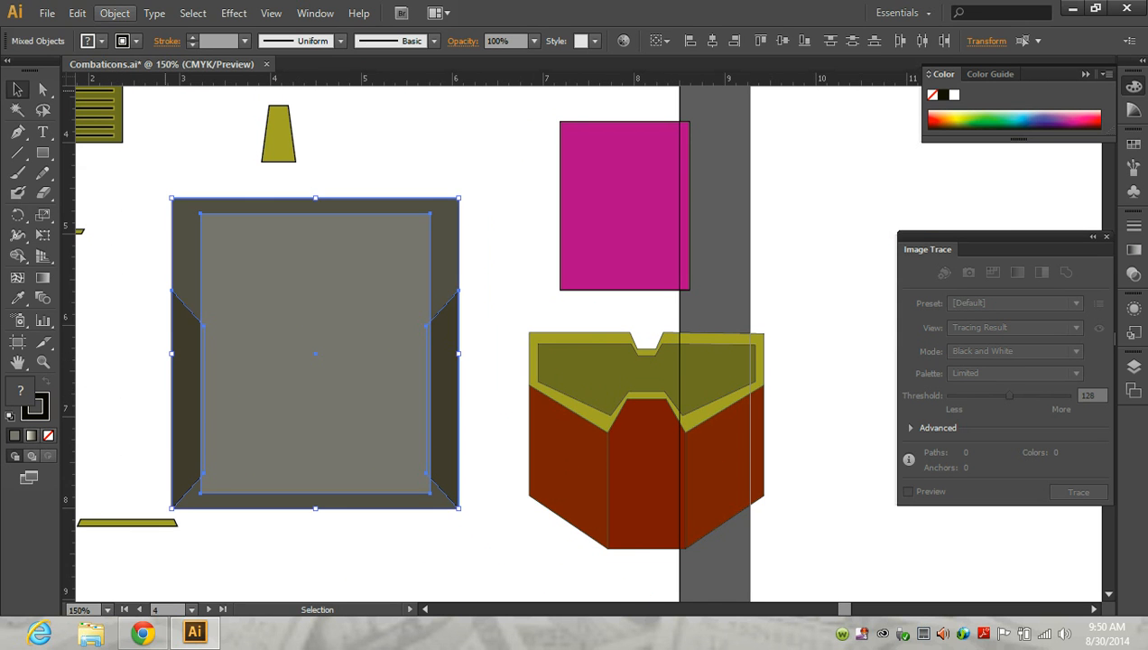
click(114, 12)
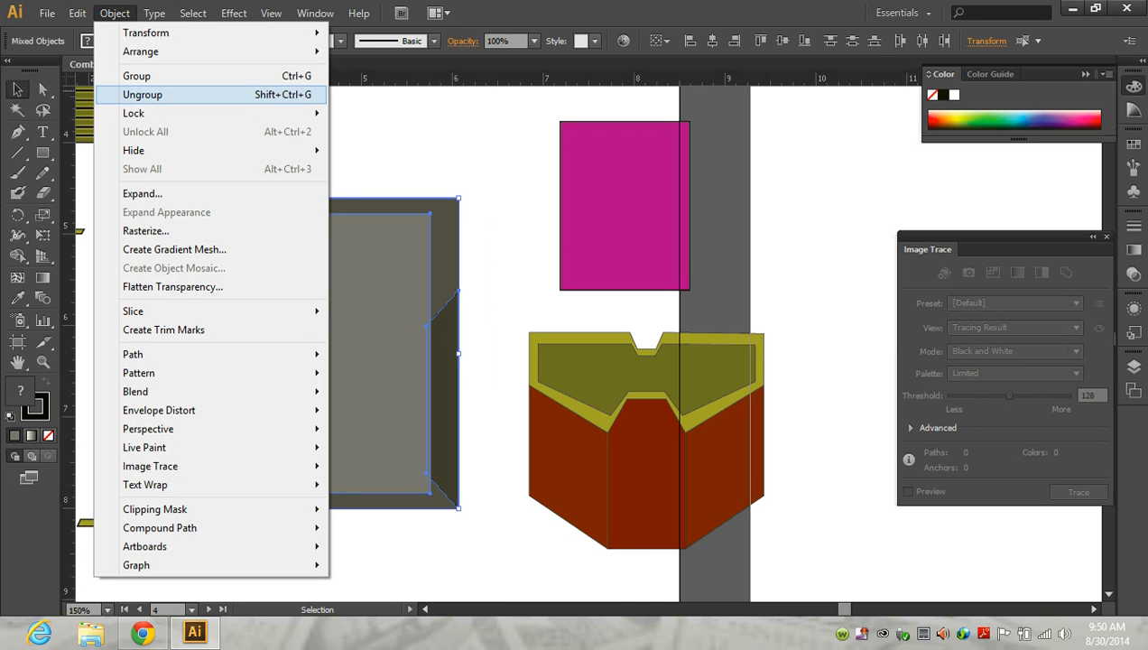
click(145, 94)
- Place the visor and faceplate group over the lower part of the grey panel and bring it to the front
drag(763, 442, 432, 402)
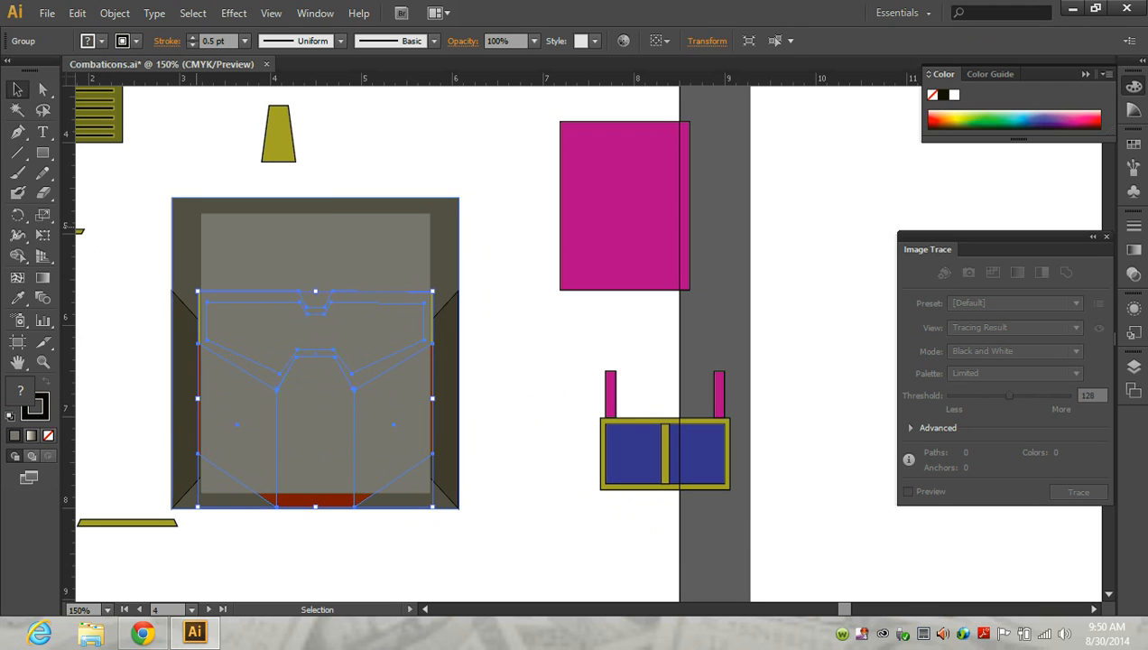
click(115, 13)
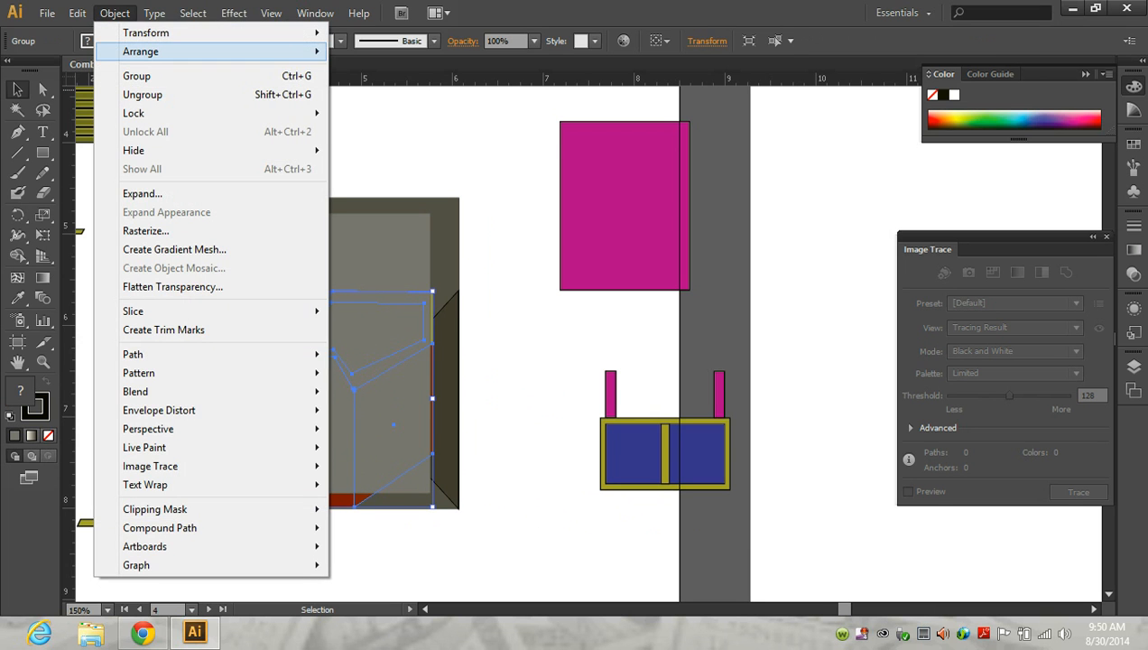
mouse_move(145, 52)
click(384, 51)
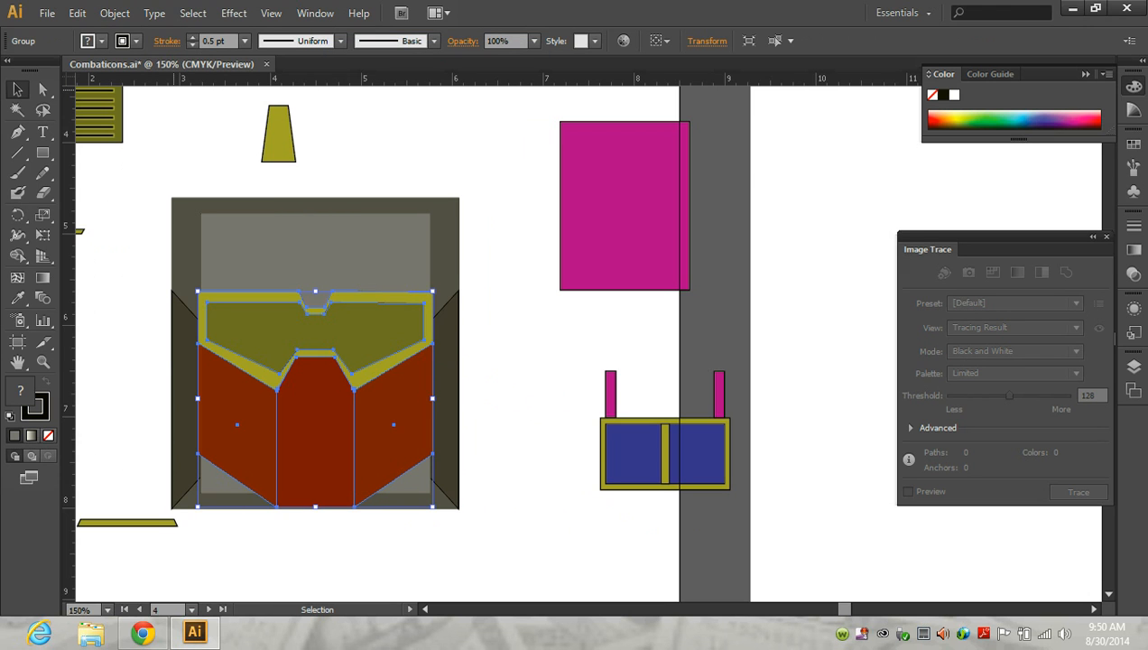
- Try centring the visor group and the ungrouped helmet parts horizontally, and undo the alignment
drag(141, 213, 462, 374)
click(712, 40)
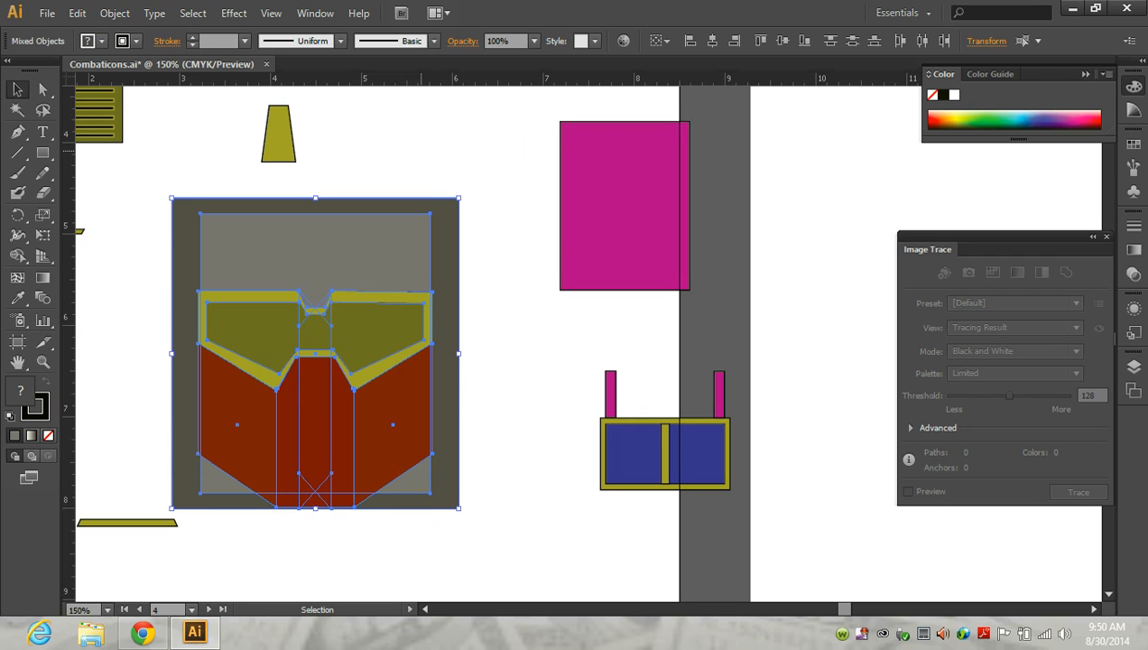
key(ctrl+z)
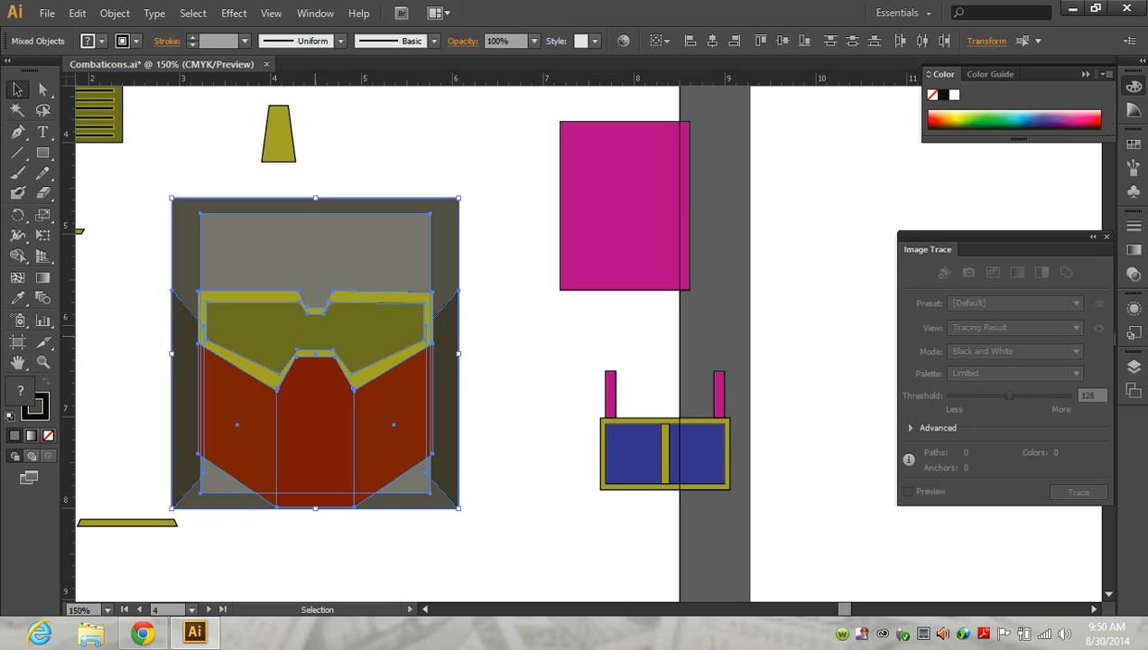
- Set the visor and faceplate aside and group the backdrop, its side trapezoids and the lighter grey panel
drag(328, 331, 652, 387)
click(316, 542)
drag(139, 263, 461, 390)
click(114, 12)
click(136, 76)
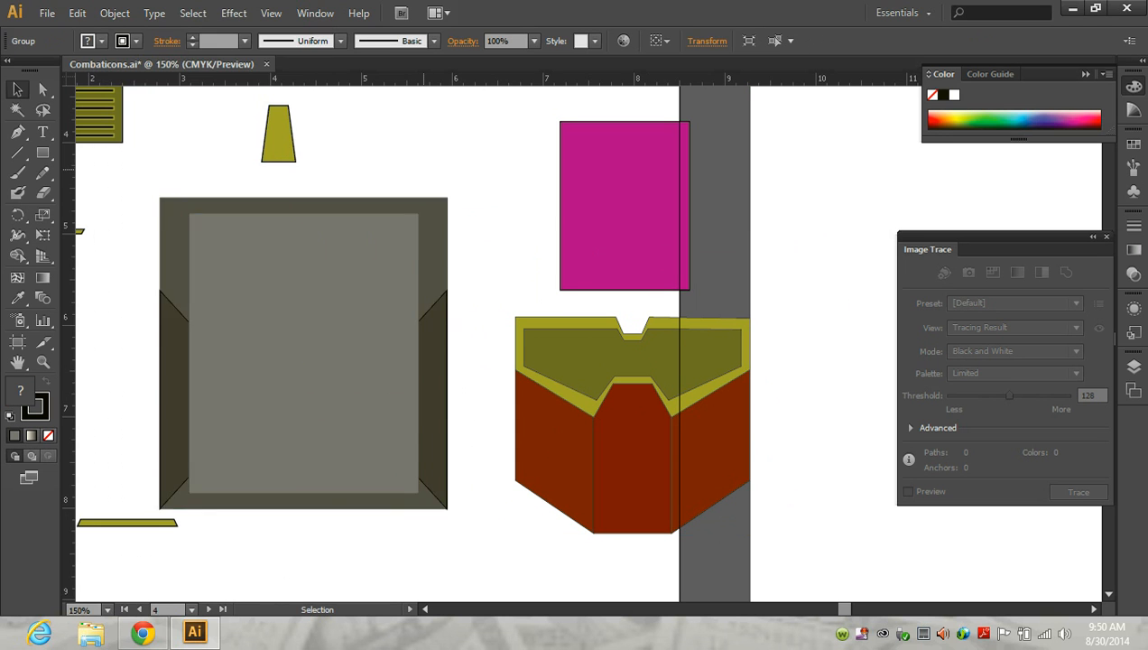
- Place the visor and faceplate back over the centre of the helmet, level with its lower edge, and group them with it
click(489, 341)
drag(588, 391, 260, 370)
drag(129, 242, 495, 396)
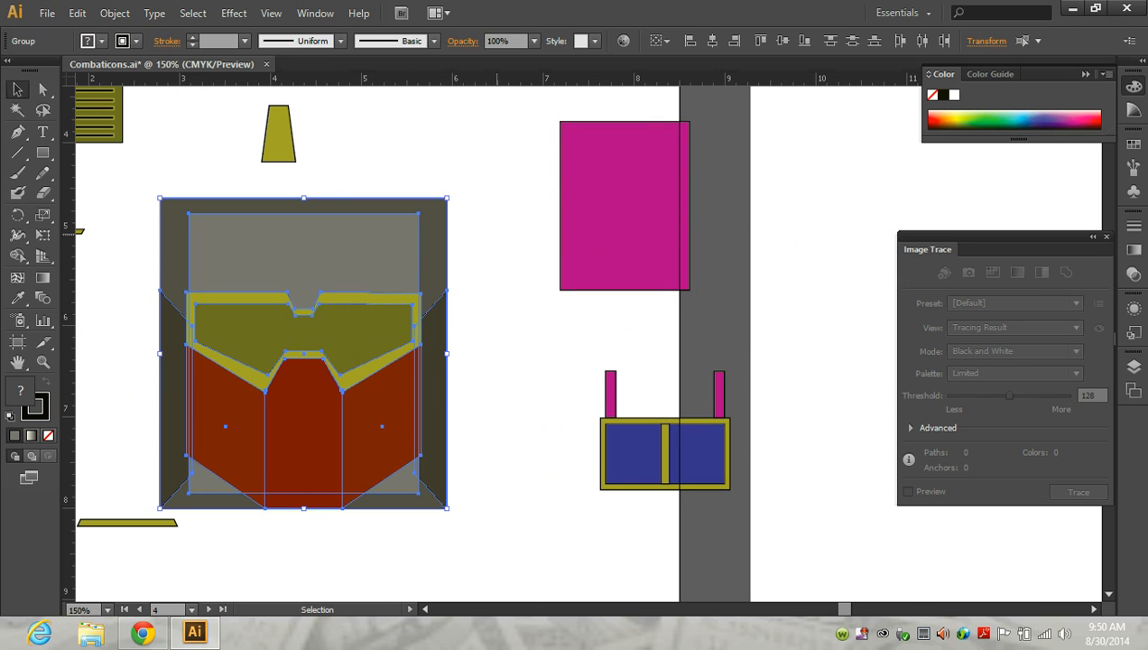
click(115, 13)
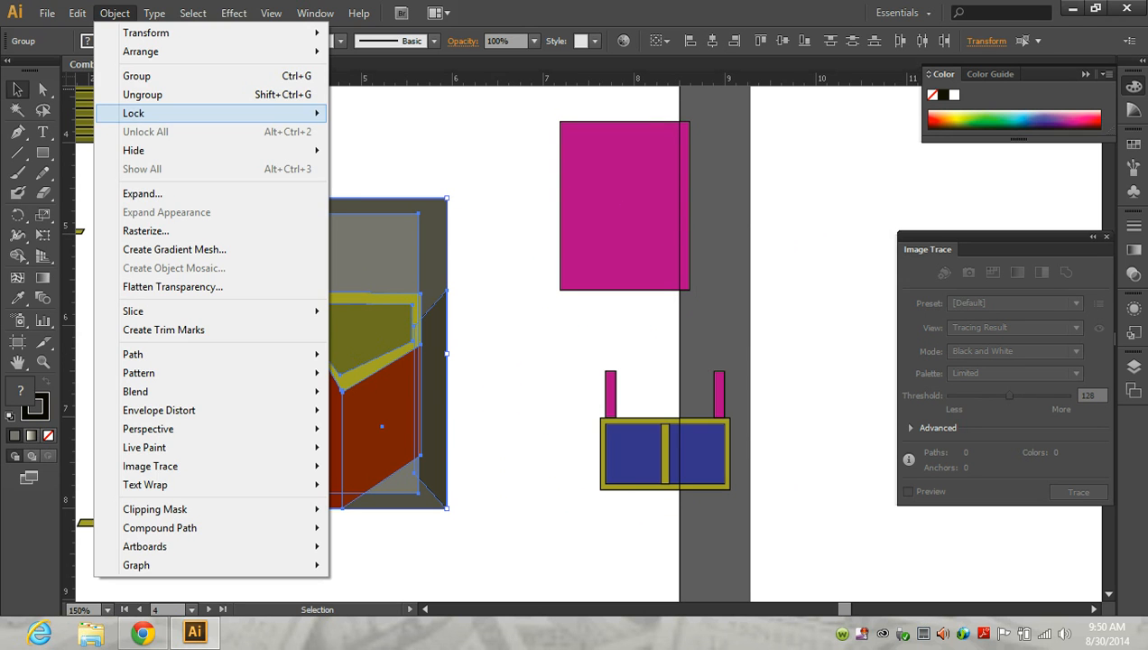
click(136, 76)
click(456, 384)
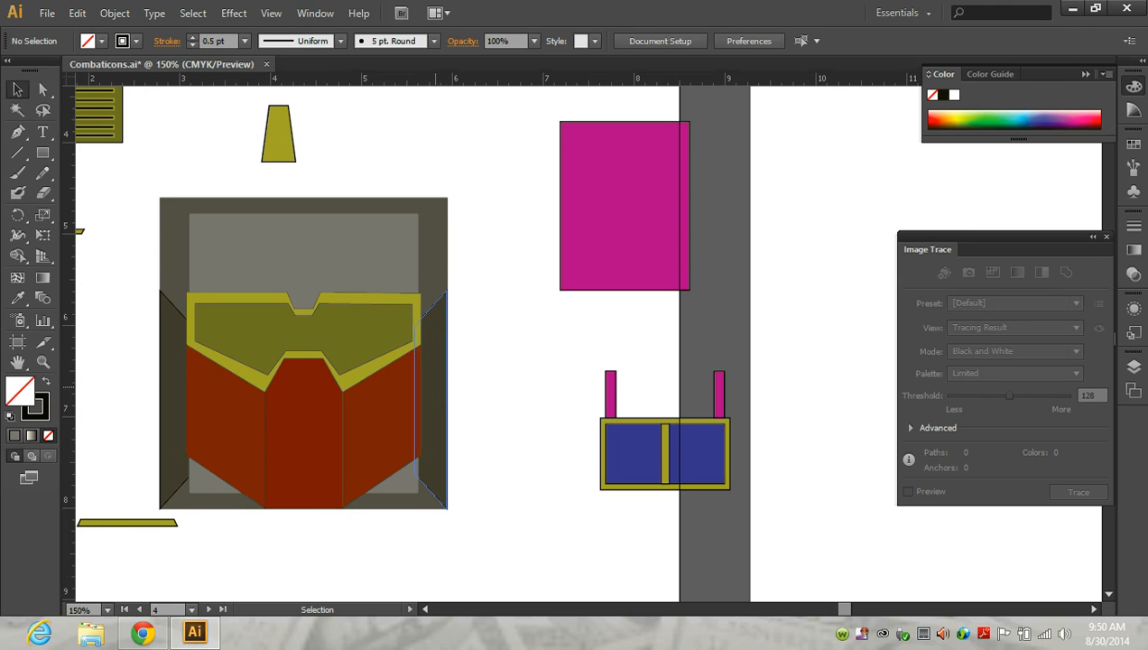
- Place the olive crest trapezoid on the grey panel just above the visor's notch and bring it to the front
drag(279, 133, 304, 256)
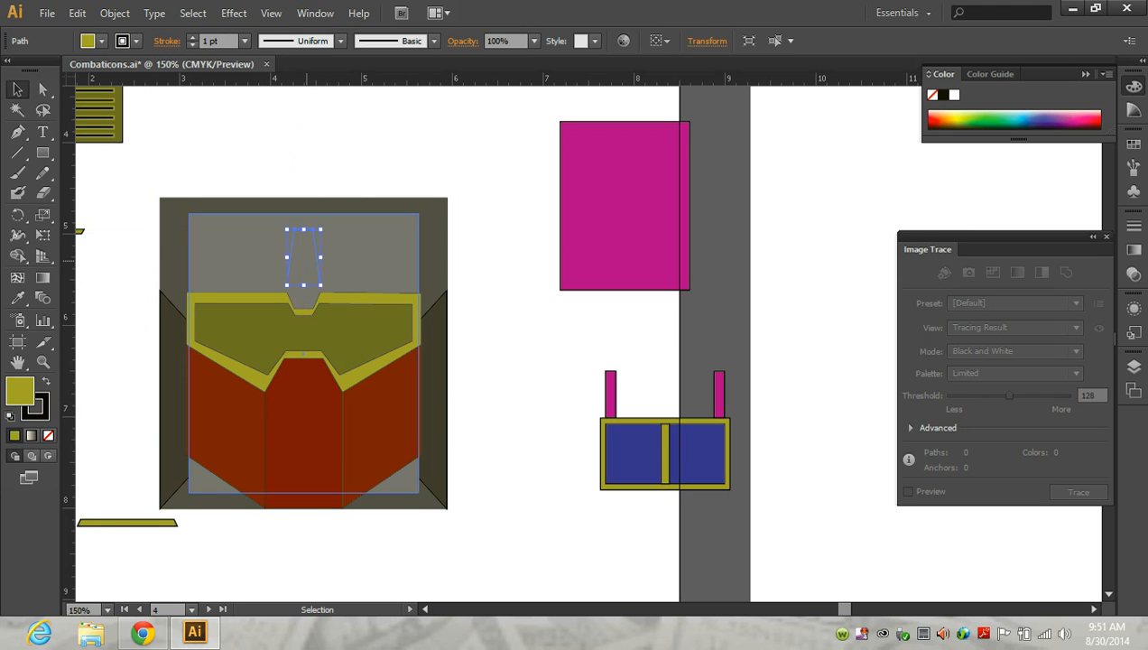
click(115, 13)
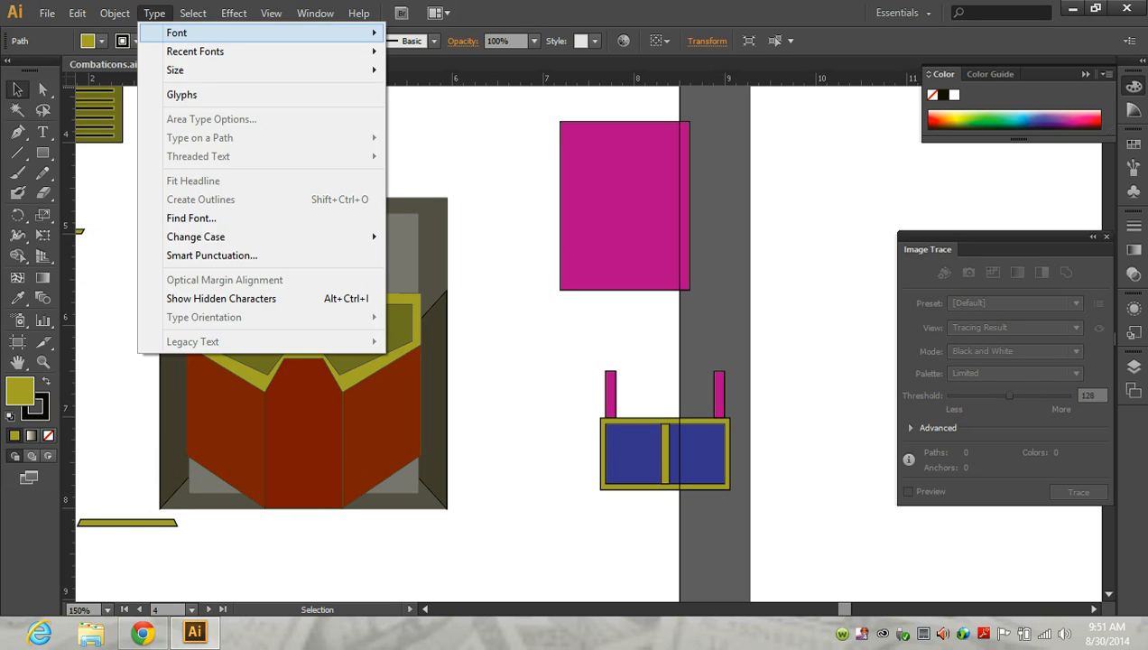
mouse_move(140, 51)
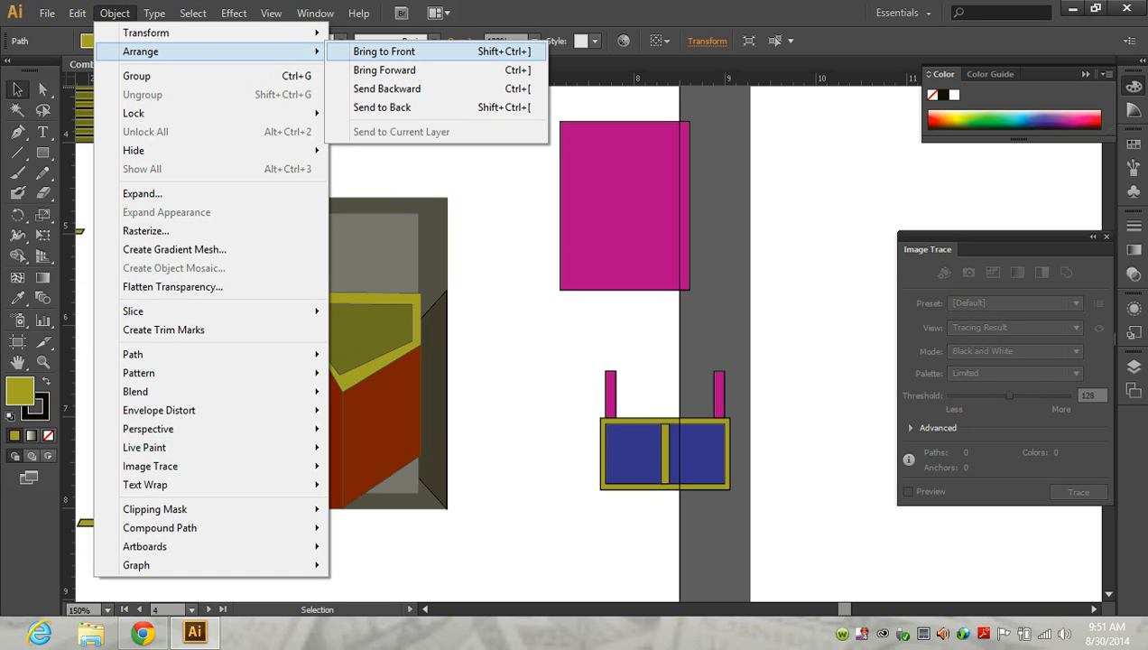
click(384, 51)
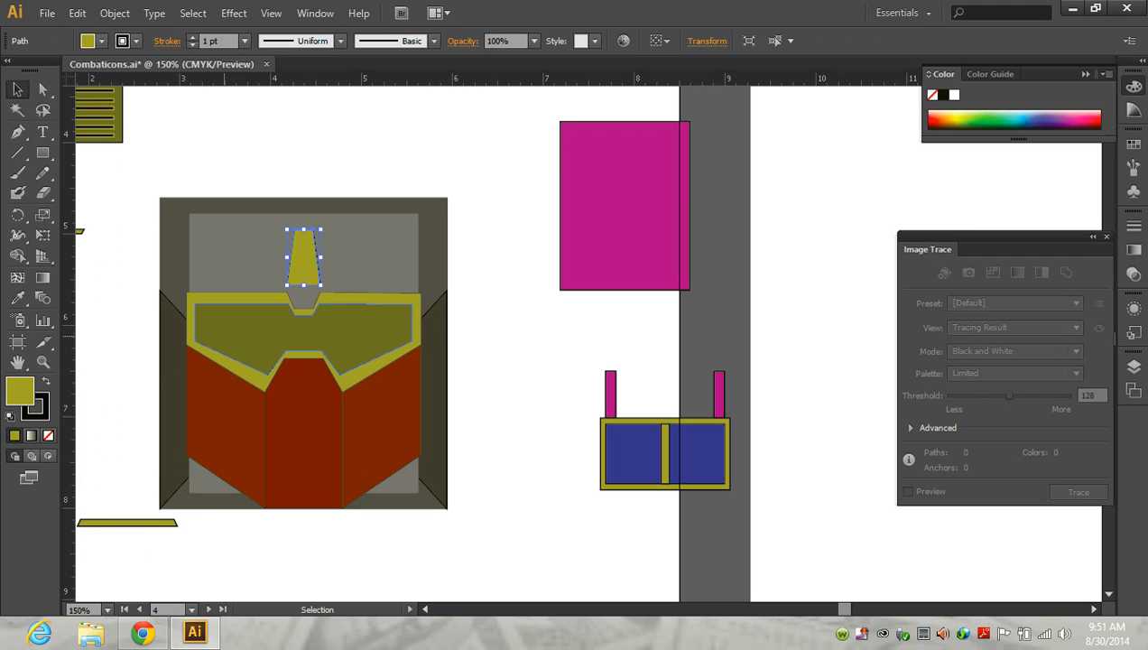
- Compare the assembled head with the Combaticon reference picture in the Chrome browser, and return to Illustrator
key(ctrl+minus)
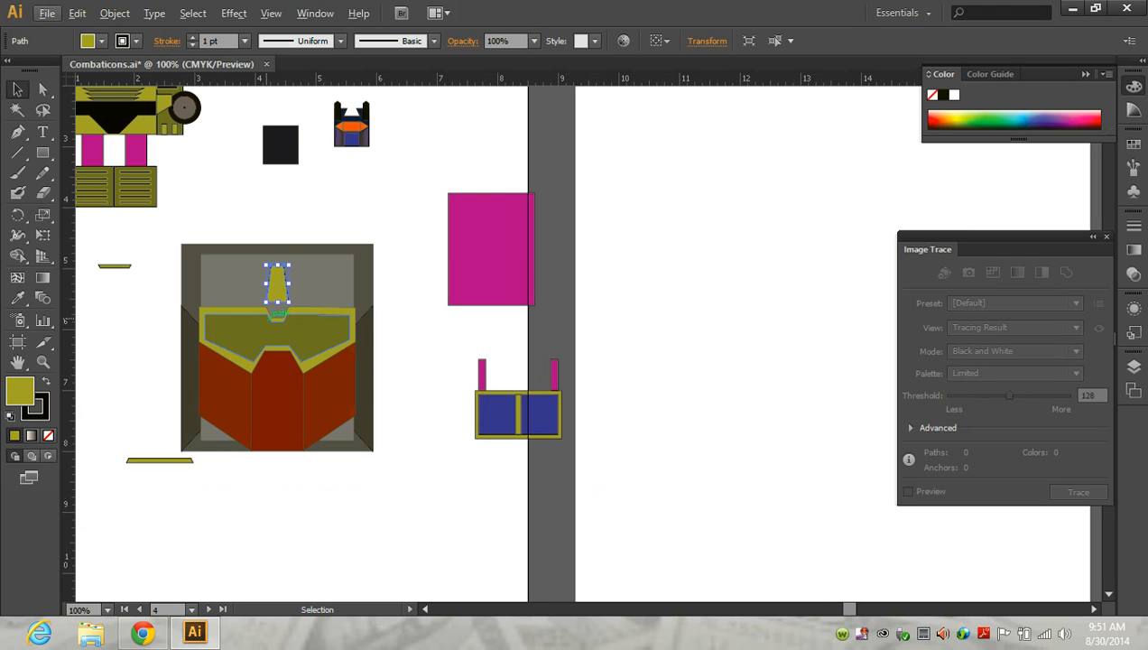
scroll(268, 221, down, 1)
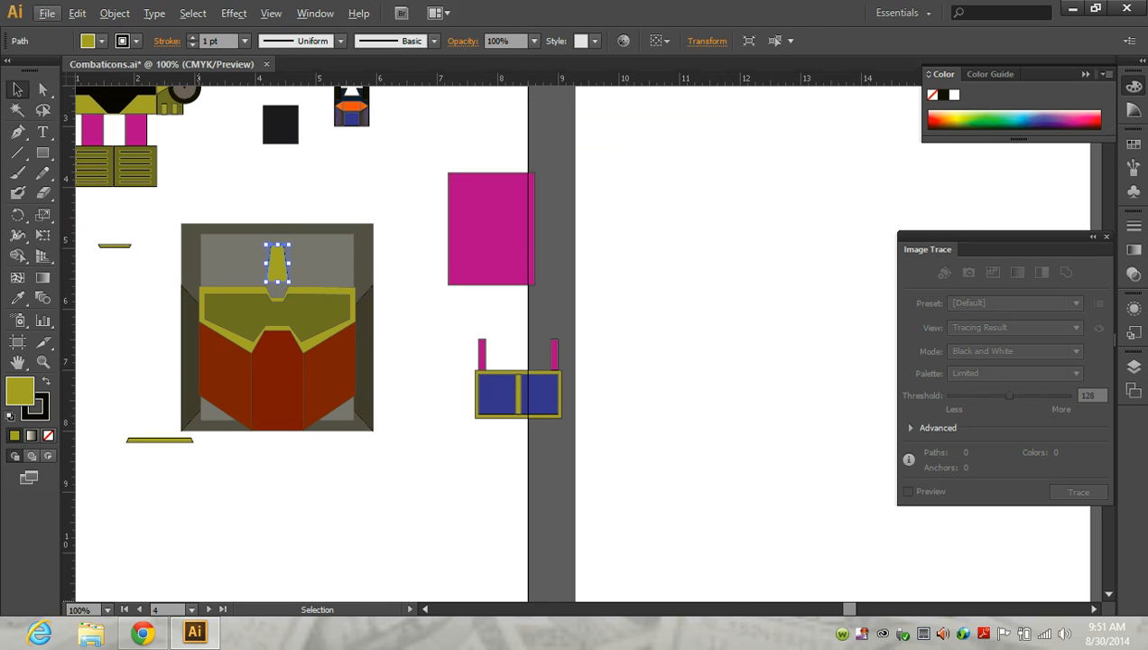
click(143, 632)
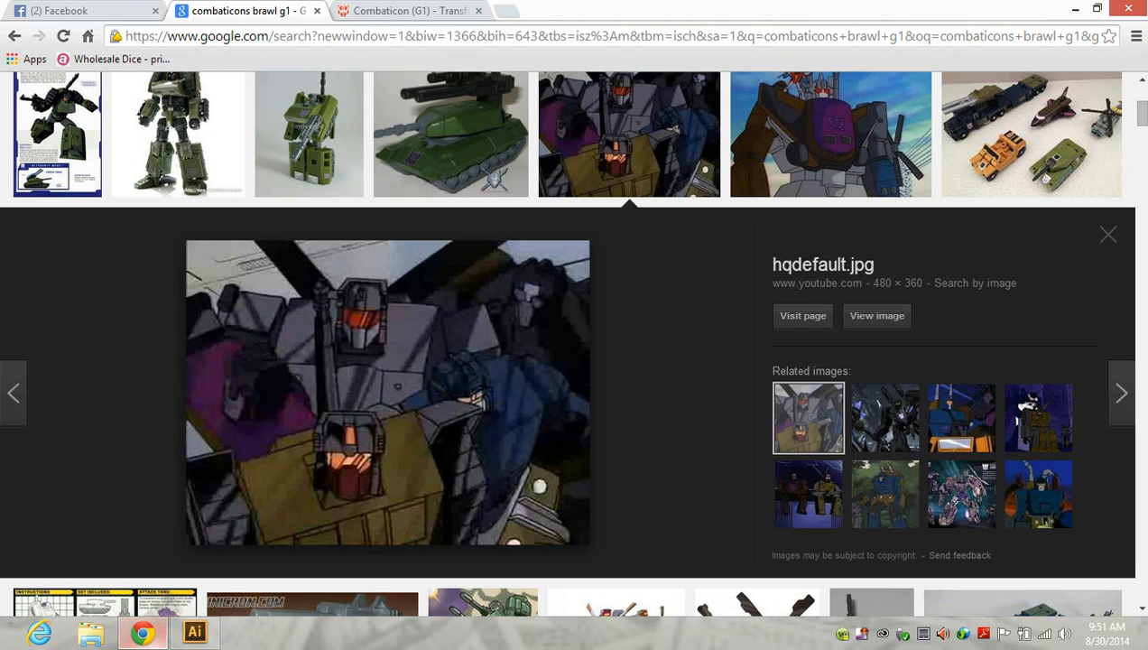
click(194, 632)
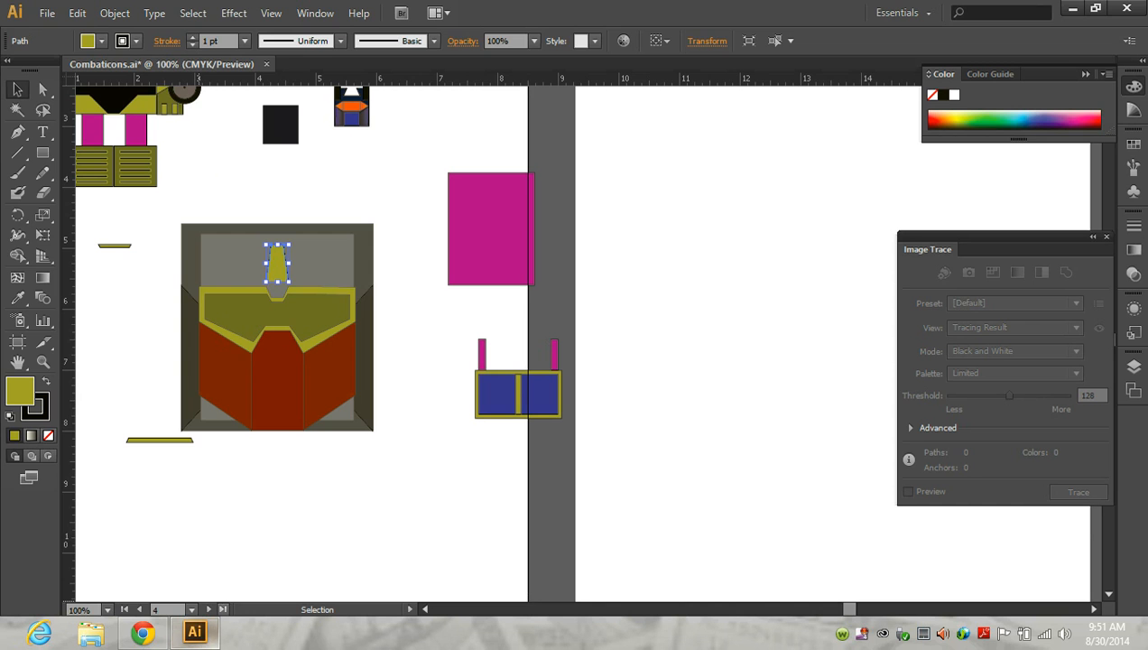
scroll(271, 457, down, 2)
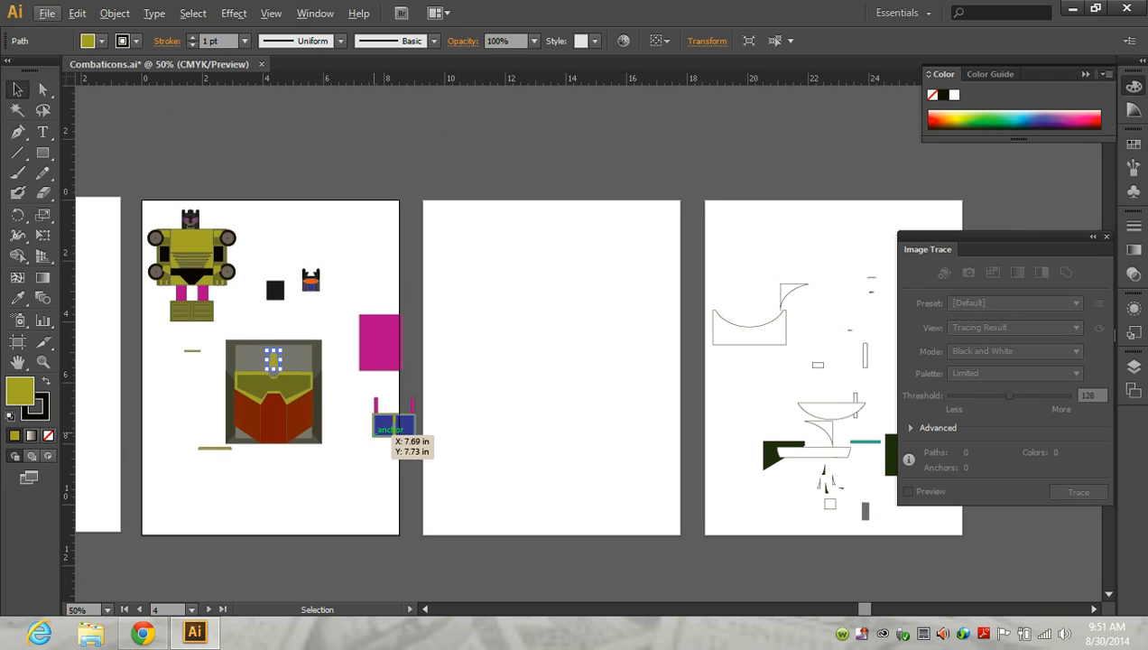
click(335, 470)
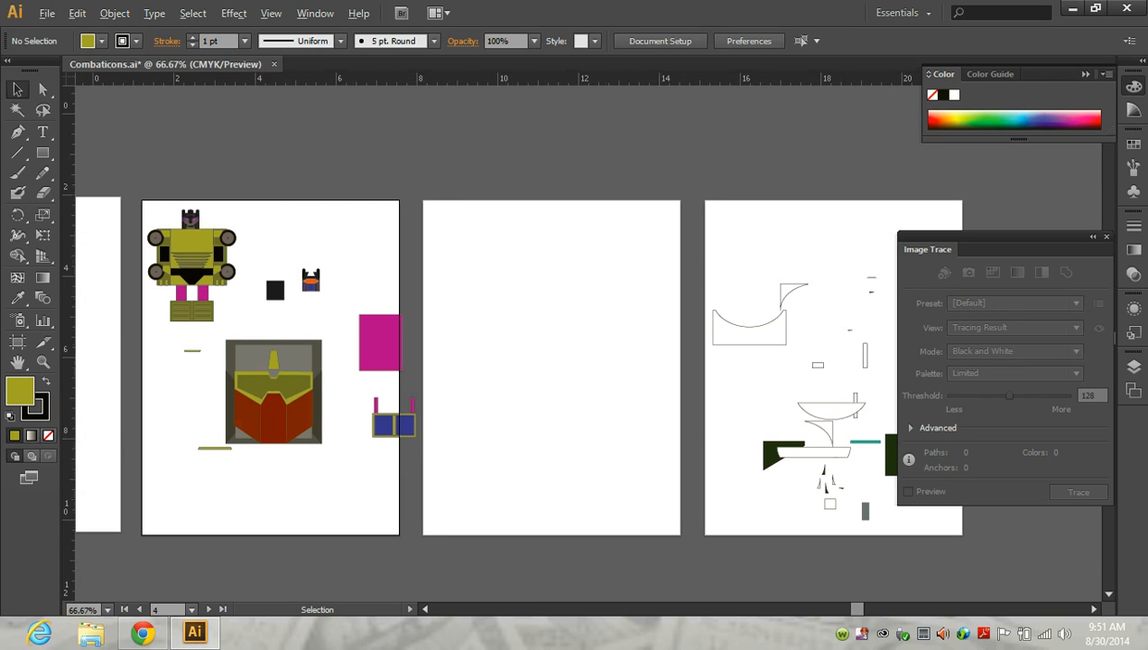
scroll(284, 458, up, 2)
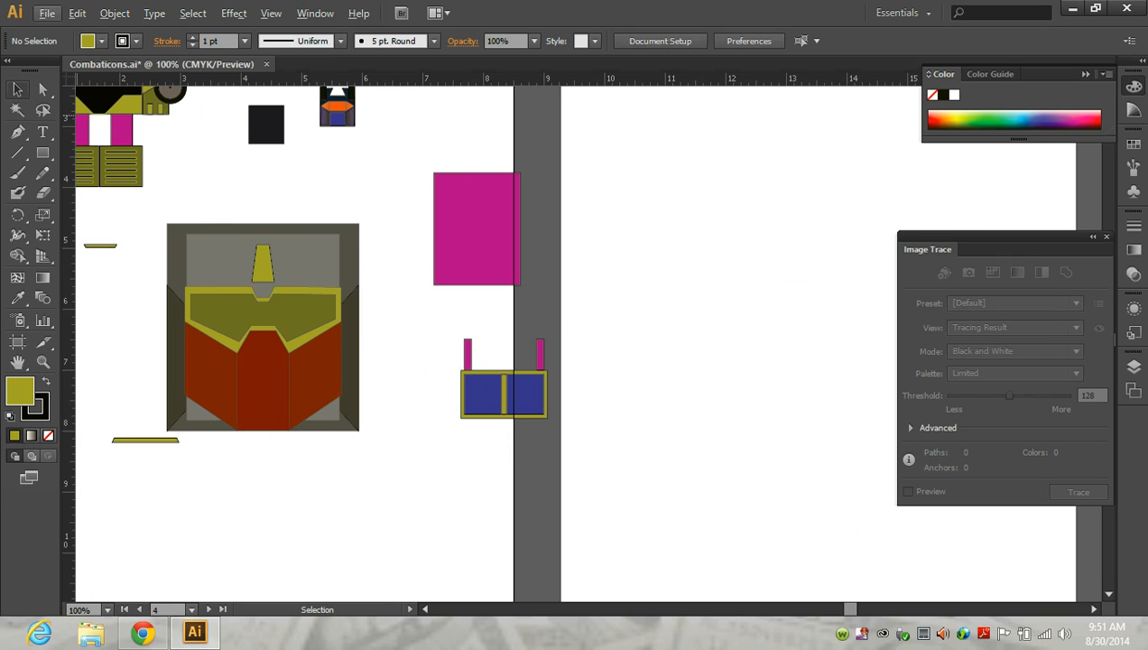
- Move the two thin olive trapezoids onto the neighbouring blank artboard and the magenta rectangle closer to the head
drag(146, 440, 663, 444)
drag(100, 244, 665, 276)
drag(476, 229, 433, 252)
- Delete the small black head with the orange visor beside the black square
scroll(351, 204, up, 3)
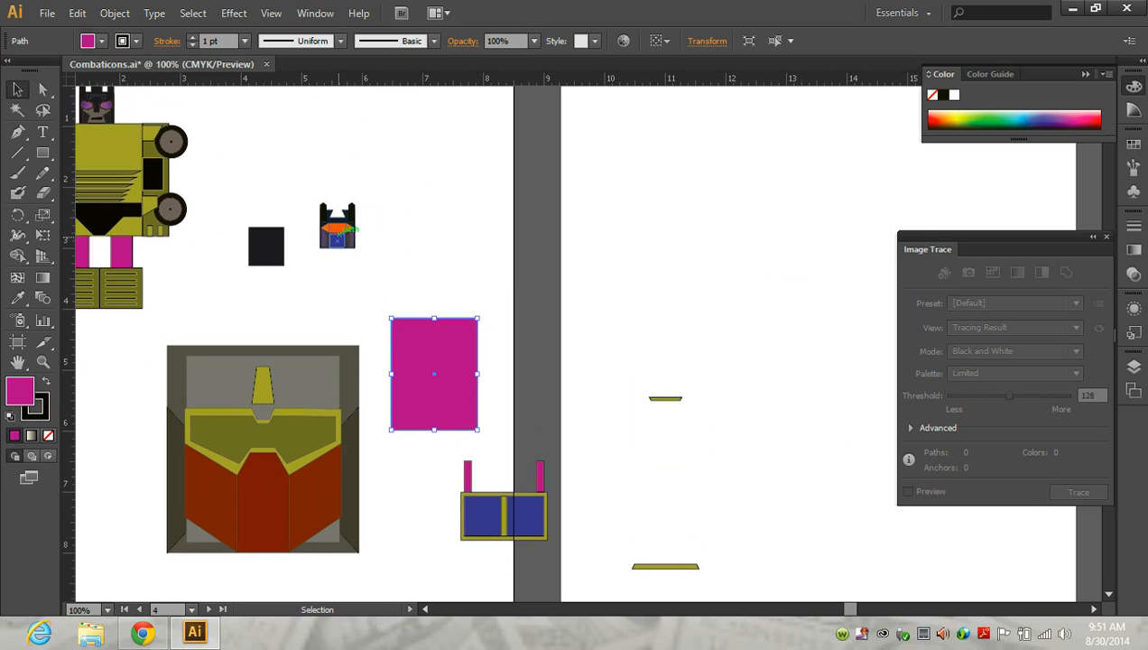
drag(313, 190, 381, 256)
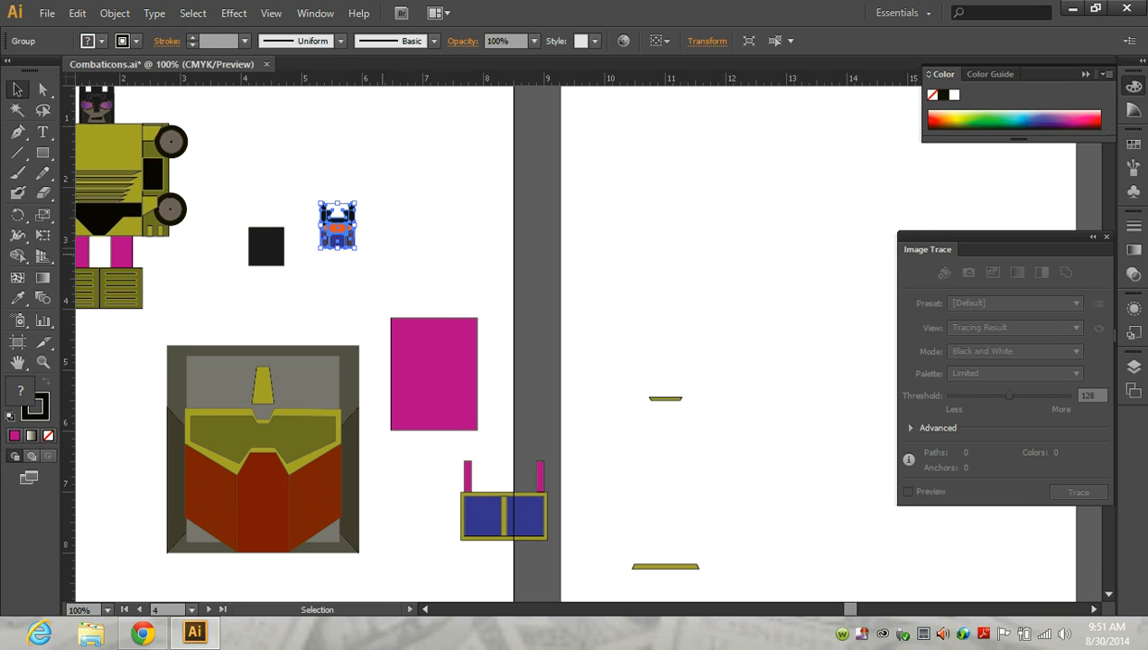
key(Delete)
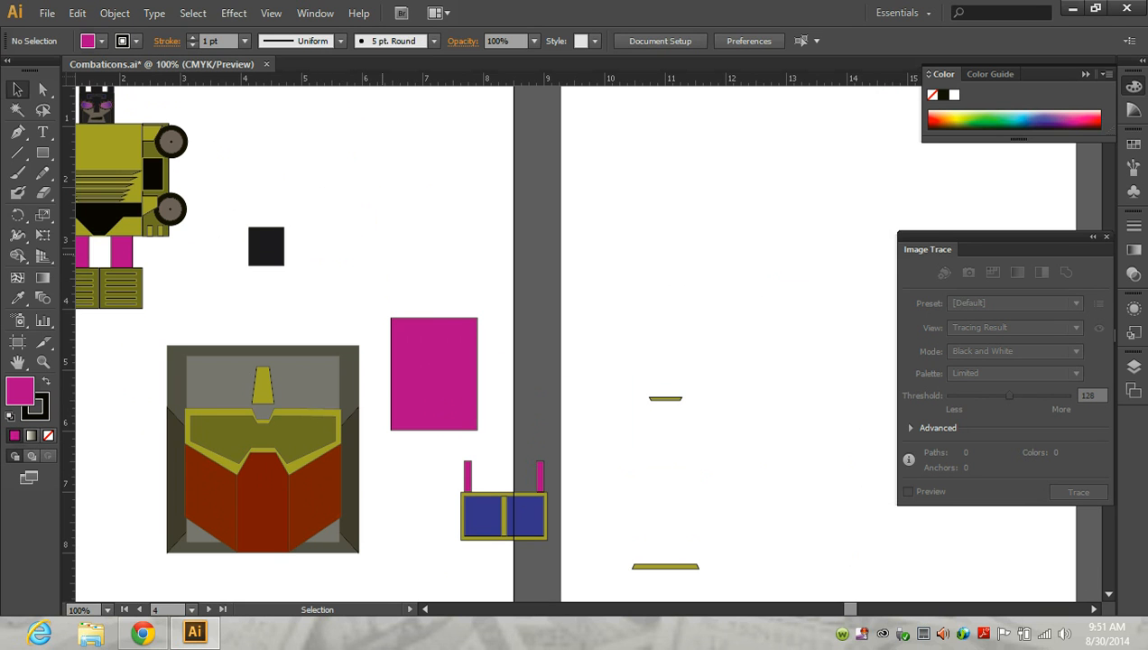
- Check the black square's dimensions in its Transform values
click(325, 366)
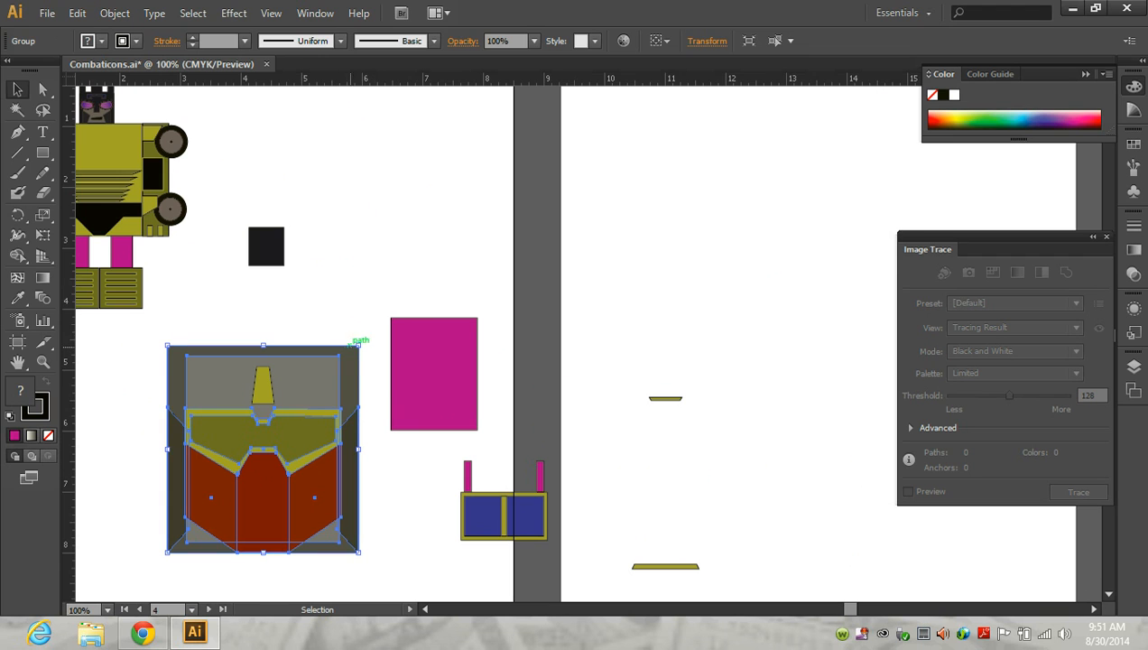
click(266, 246)
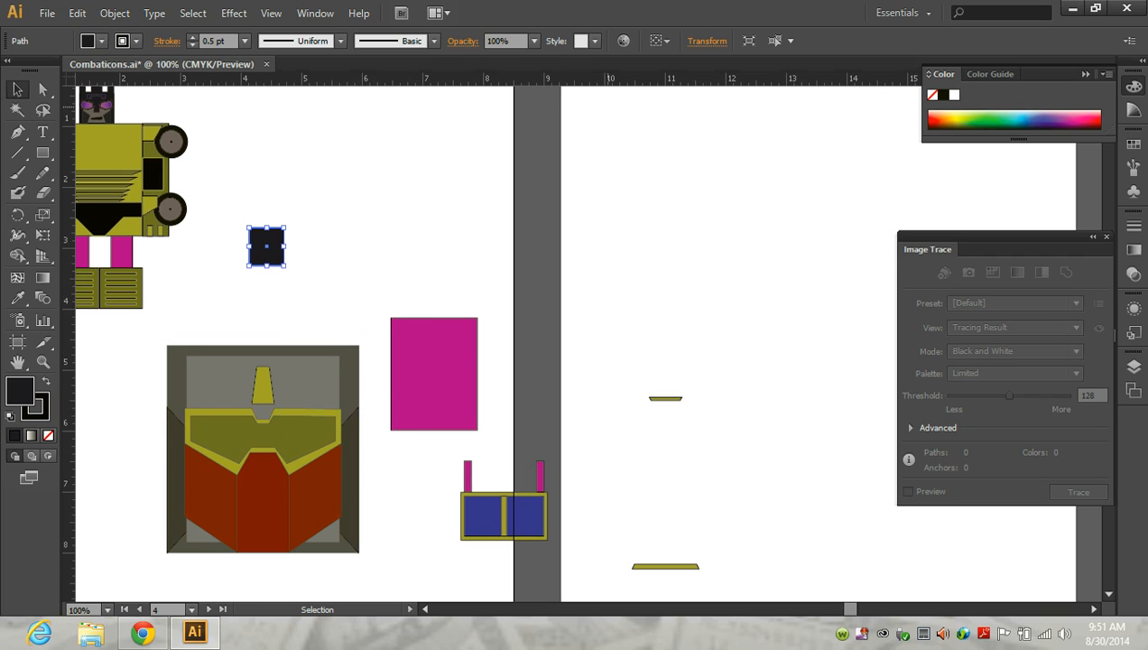
click(707, 41)
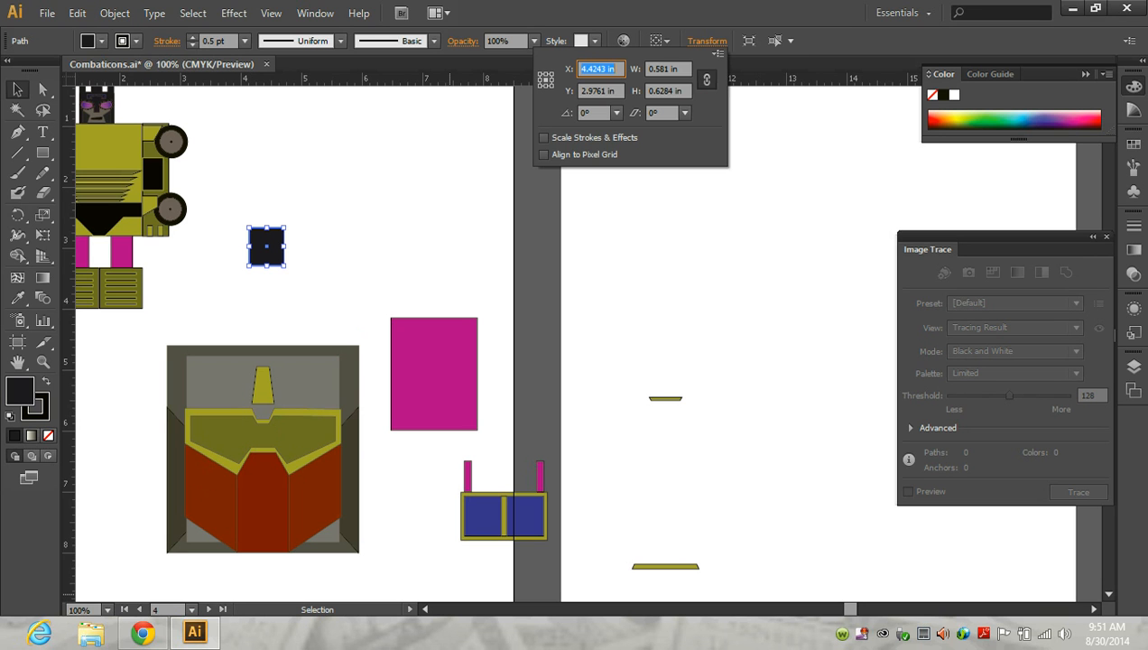
- Place the black square over the finished robot's head and send it to the back to compare their sizes
click(851, 609)
drag(850, 609, 833, 609)
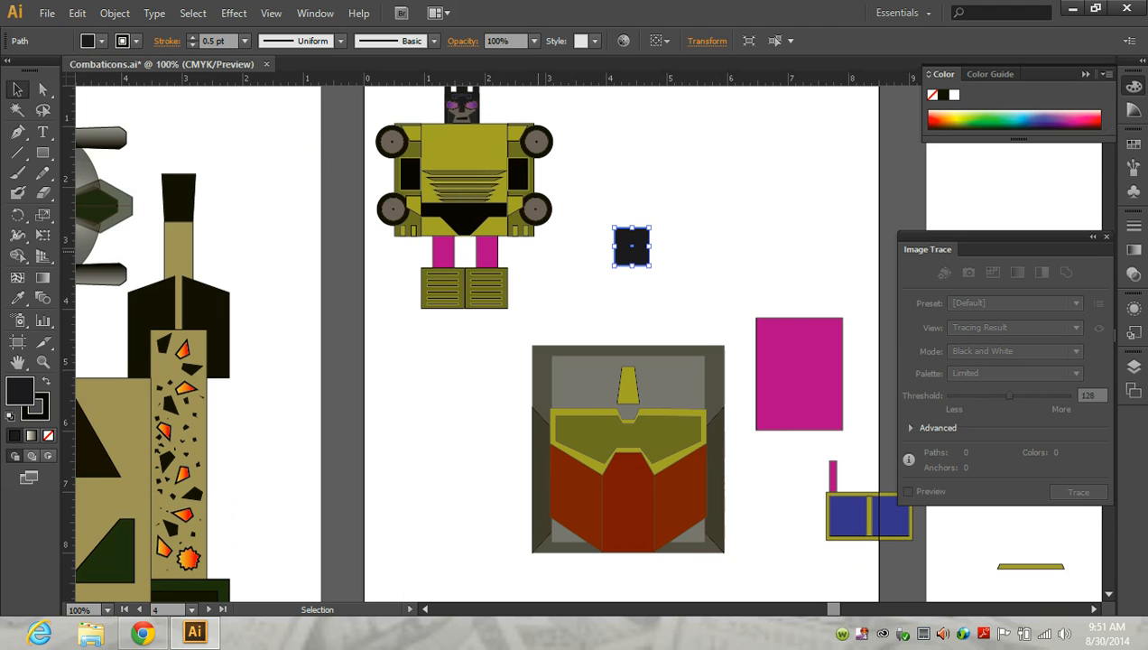
scroll(535, 251, up, 1)
scroll(535, 251, up, 2)
drag(681, 381, 426, 168)
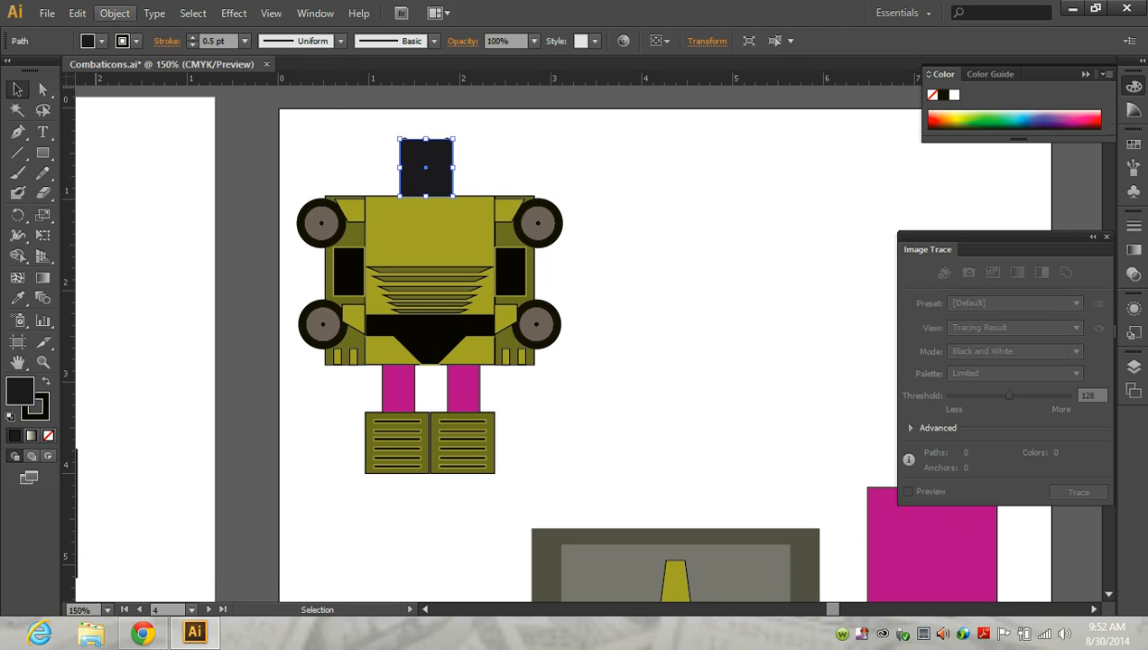
click(114, 12)
mouse_move(140, 51)
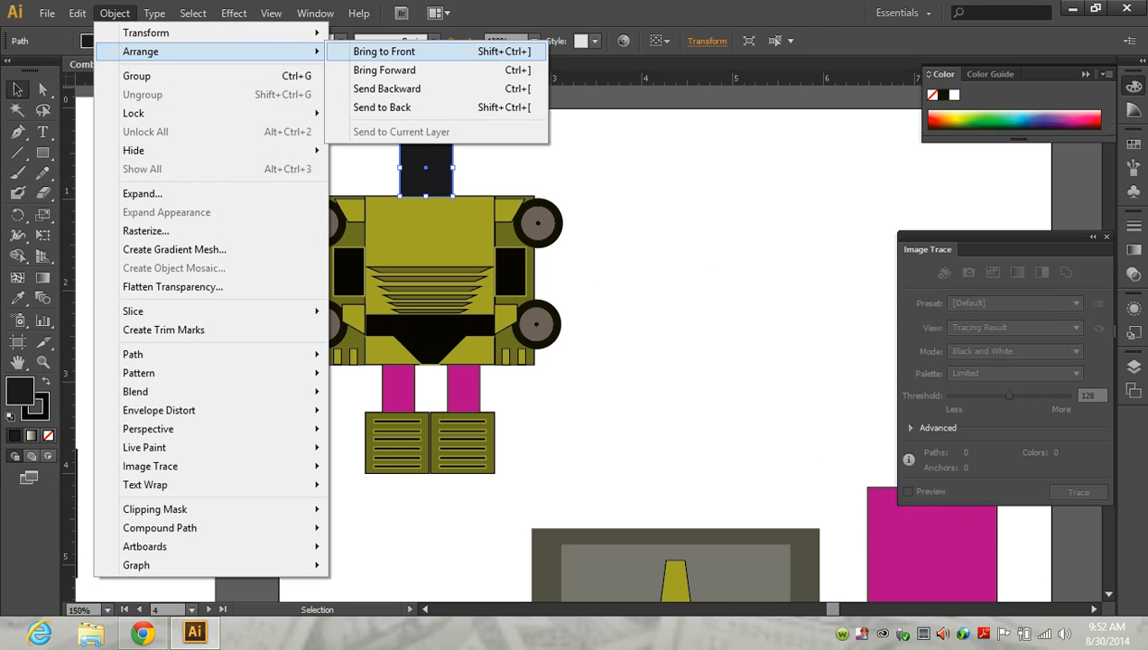
click(382, 107)
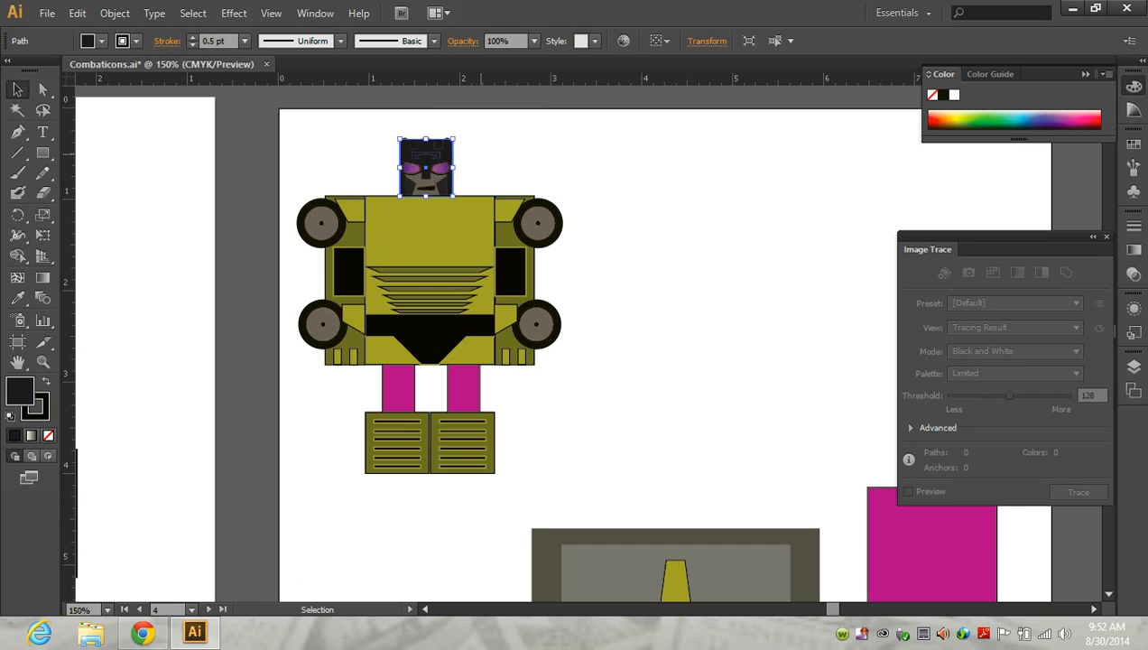
scroll(482, 155, up, 3)
- Move the black square into the open space beside the finished robot and shift the robot closer to the artboard's left edge
drag(357, 187, 544, 203)
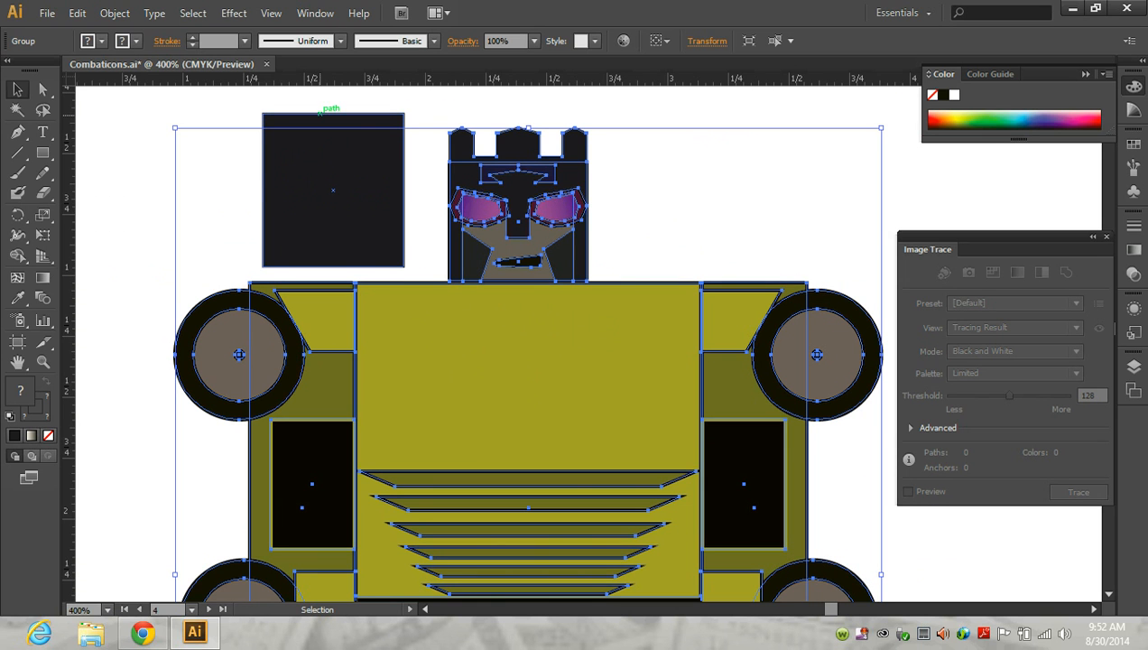
drag(333, 115, 980, 138)
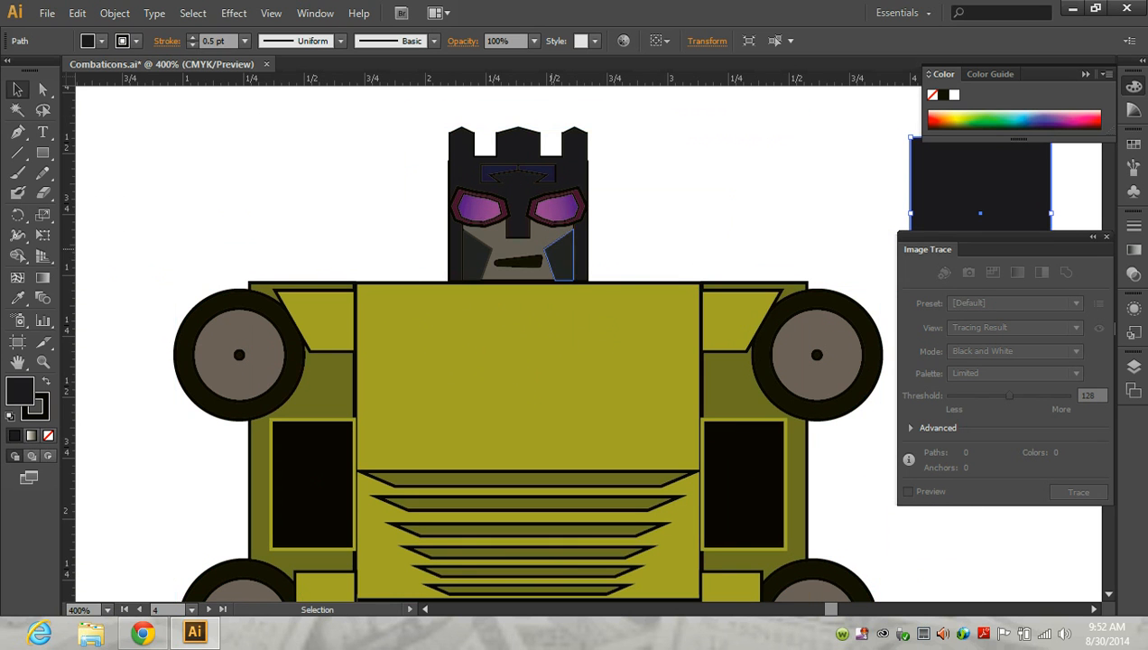
drag(535, 262, 342, 254)
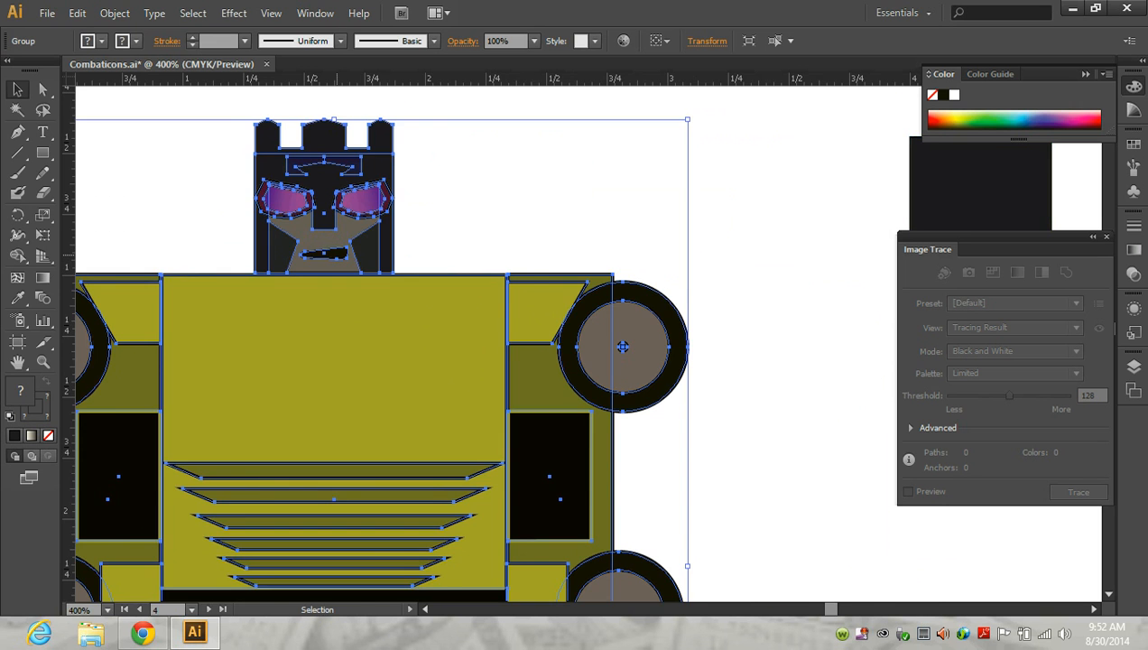
scroll(339, 257, down, 3)
scroll(662, 325, down, 3)
scroll(579, 157, down, 1)
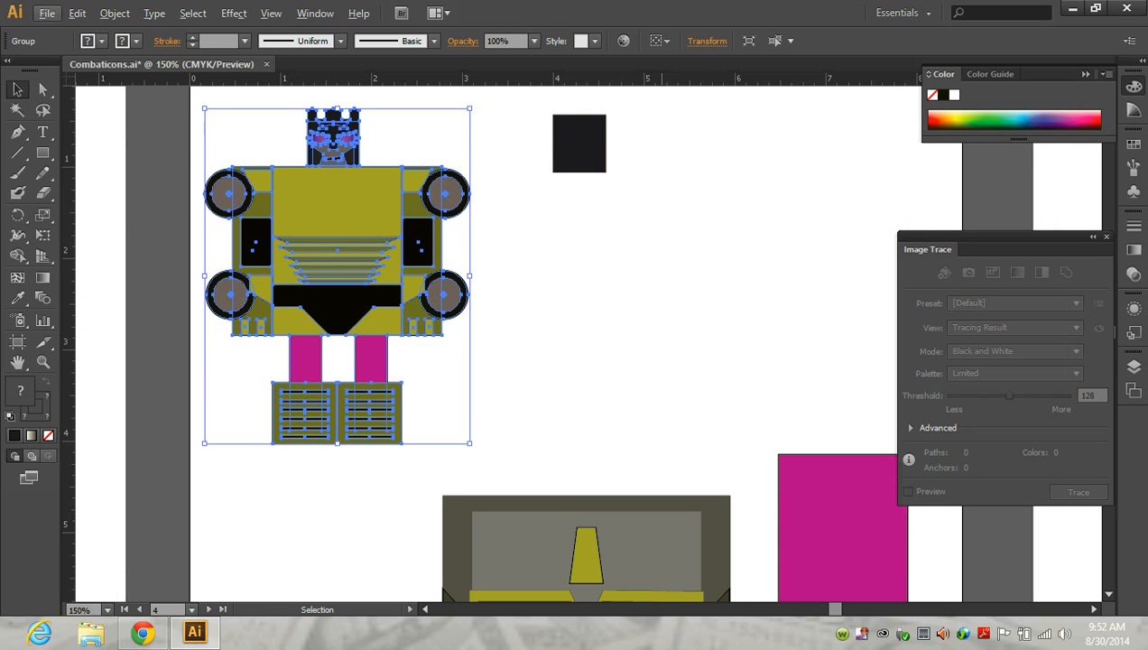
drag(579, 157, 596, 356)
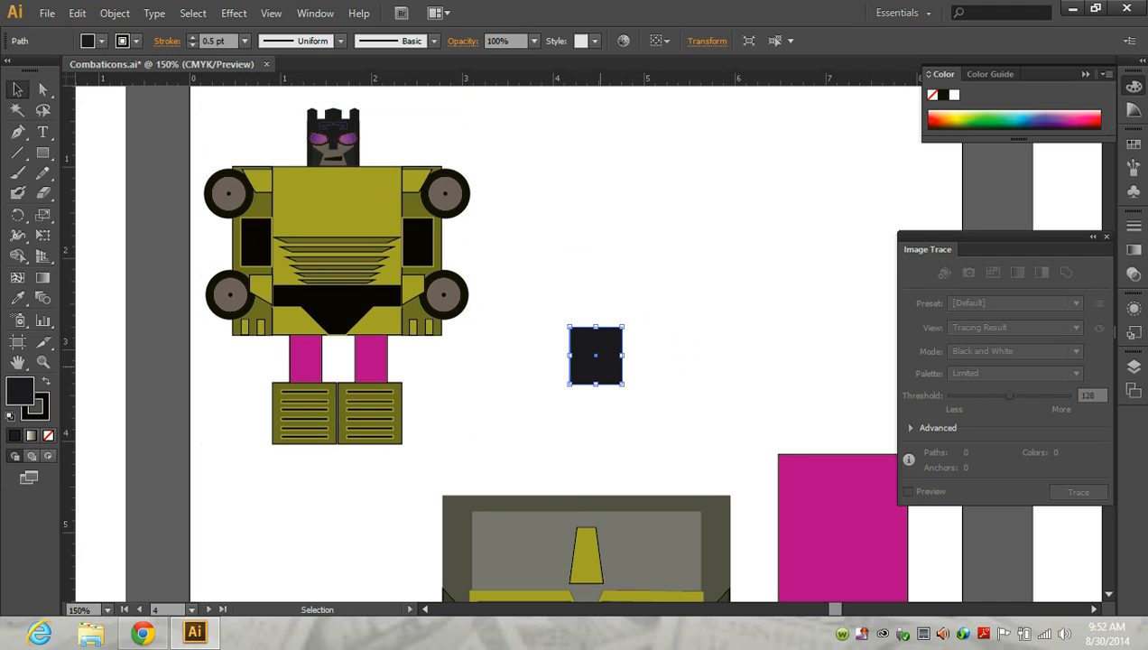
- Resize the whole assembled head to 0.581 in wide and 0.6284 in high, taking the values from the black square's dimensions
click(706, 41)
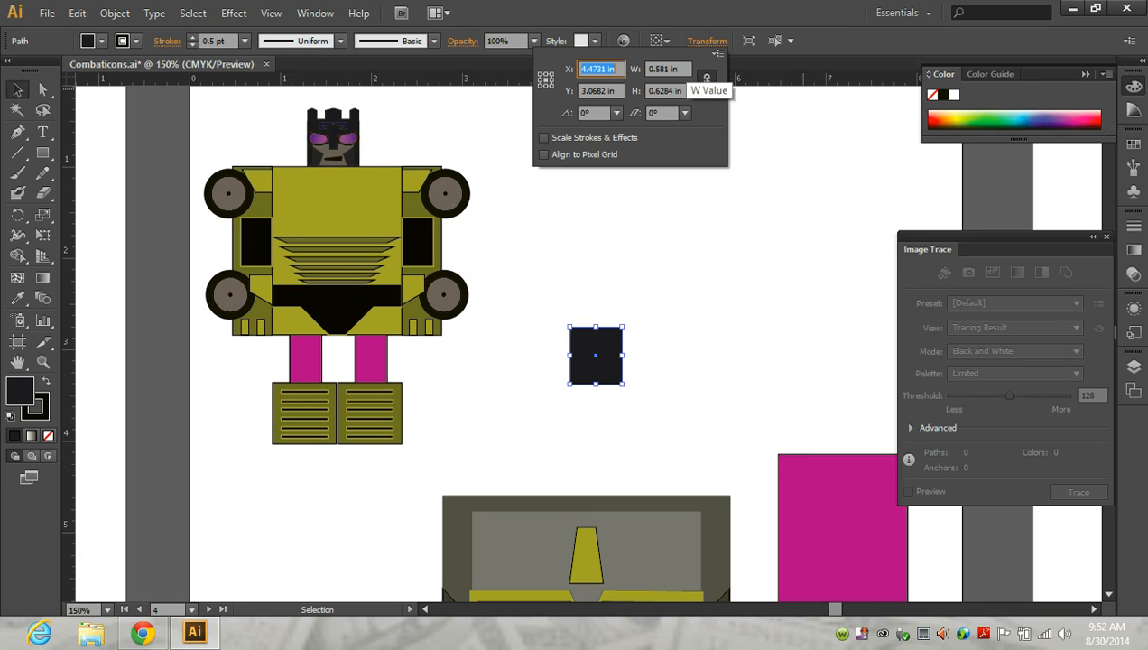
click(707, 79)
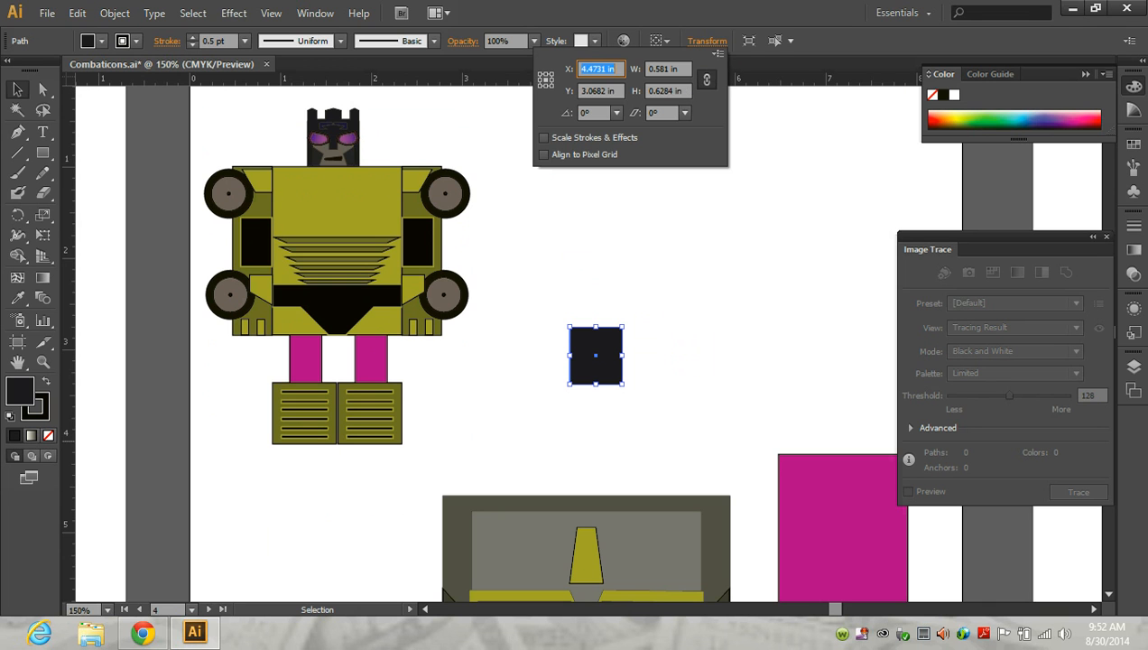
scroll(475, 281, down, 5)
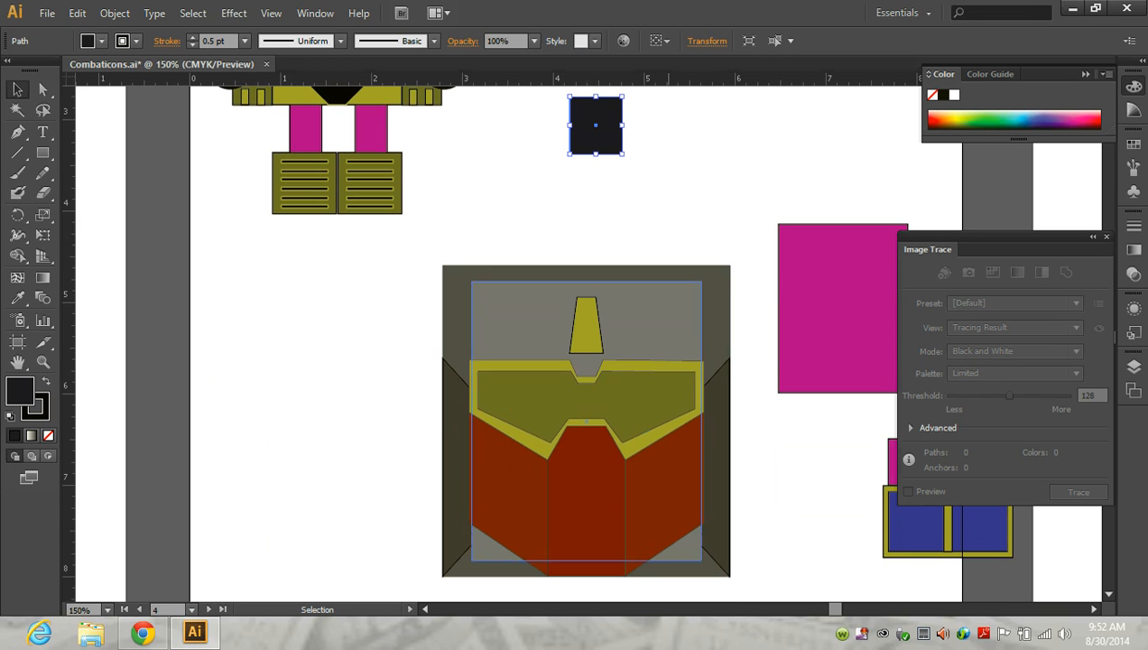
drag(414, 273, 735, 578)
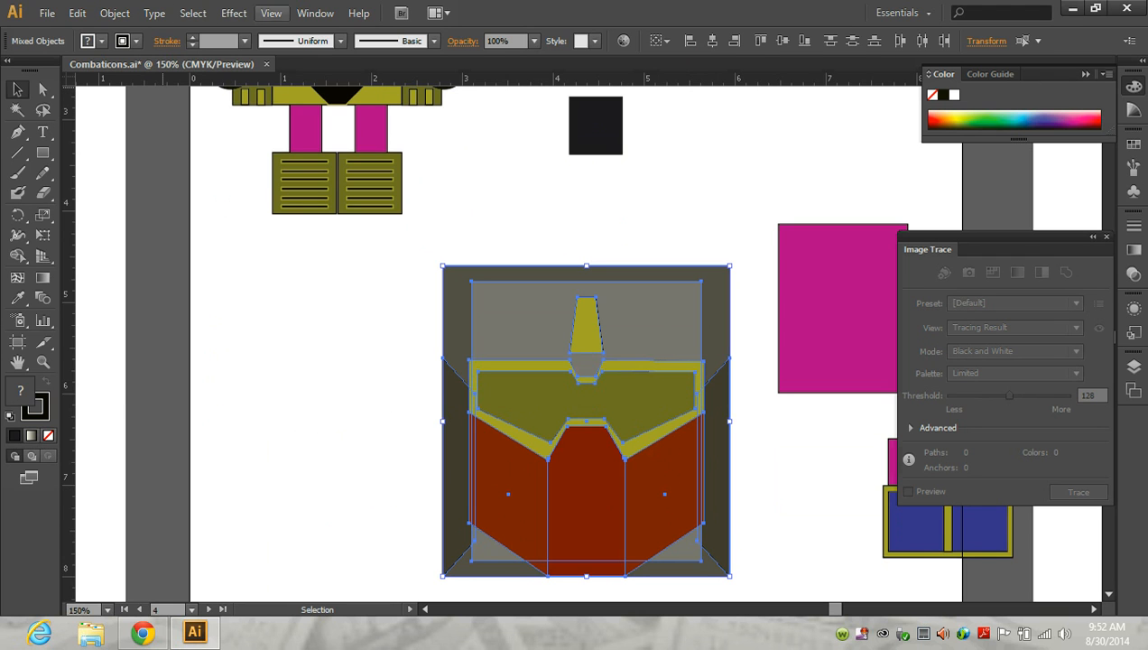
click(987, 41)
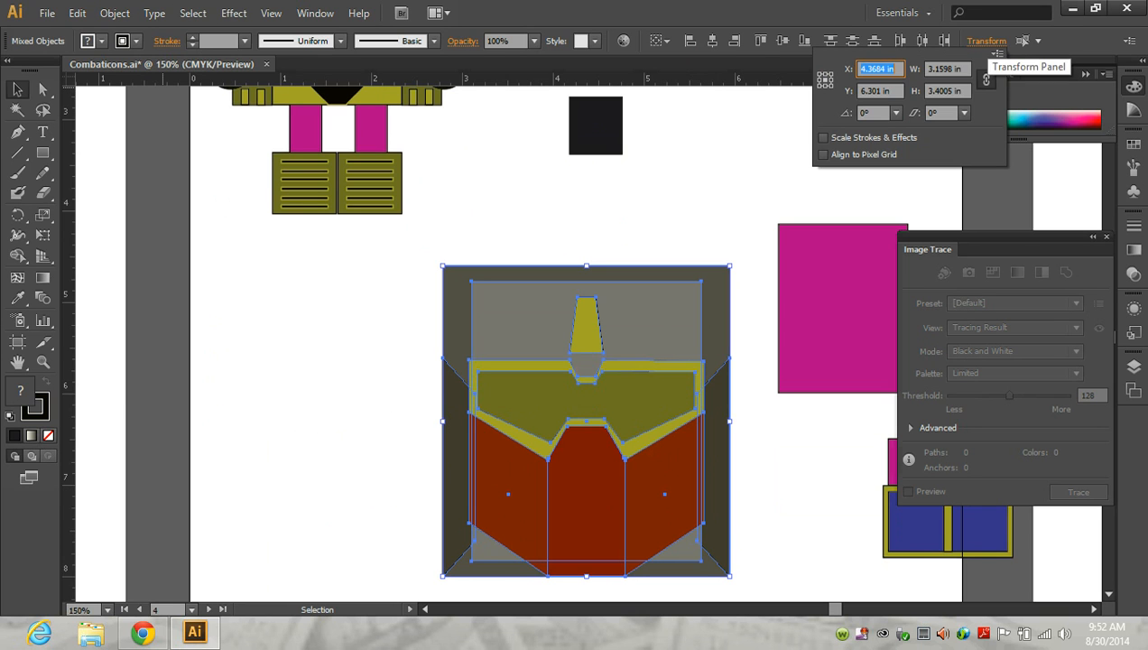
click(944, 90)
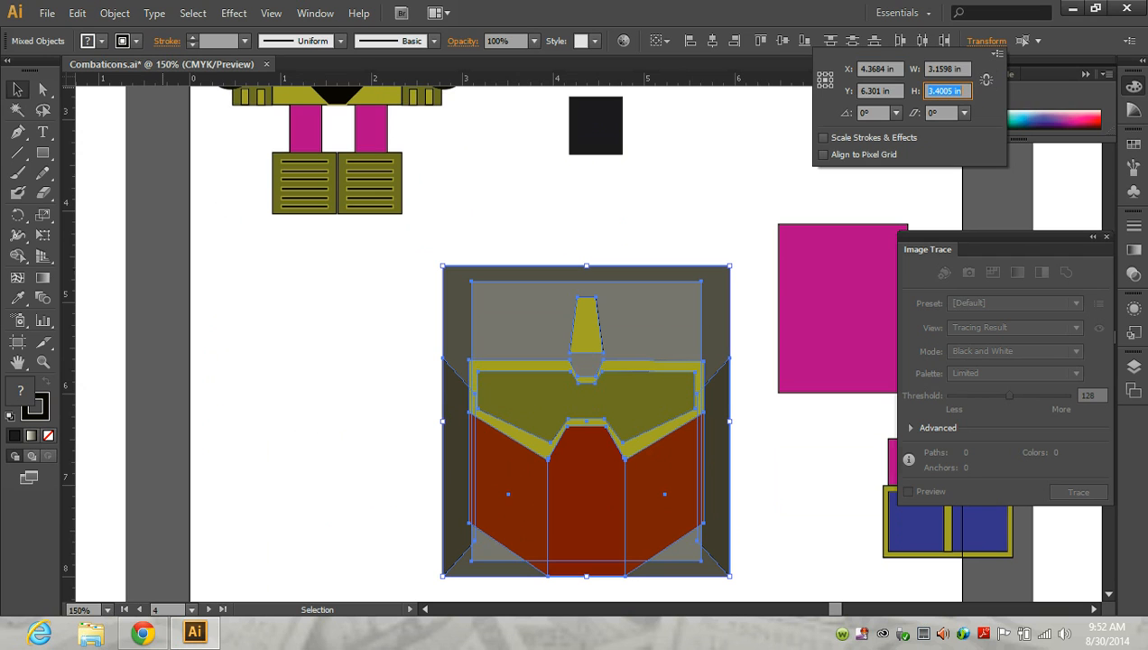
click(946, 69)
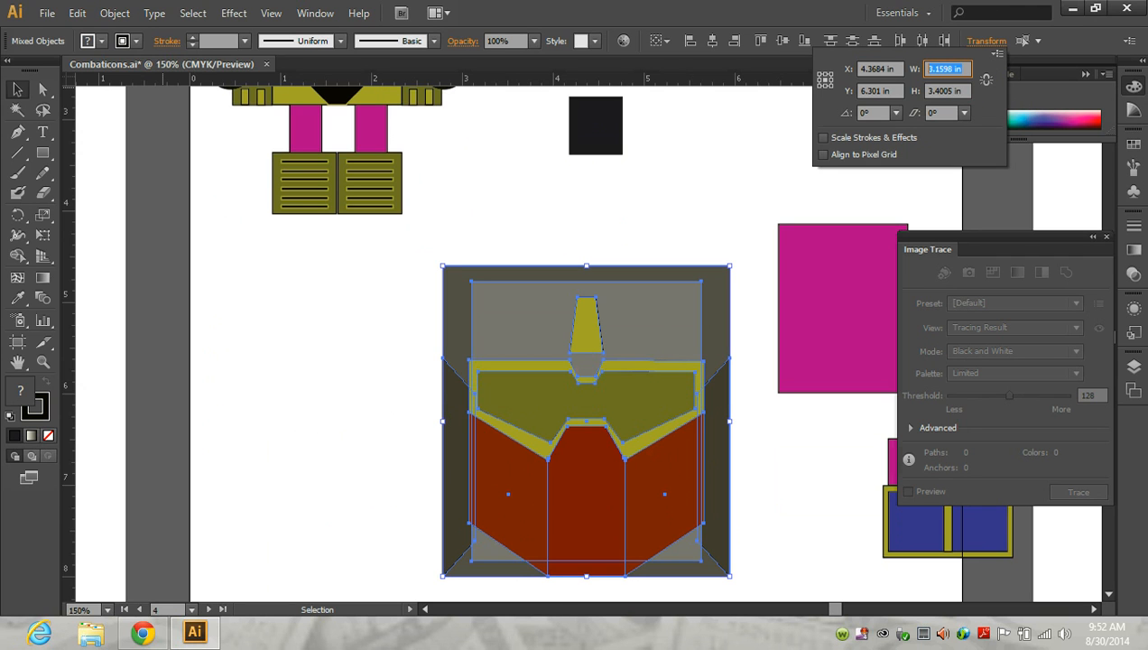
key(BackSpace)
text(.581)
key(Tab)
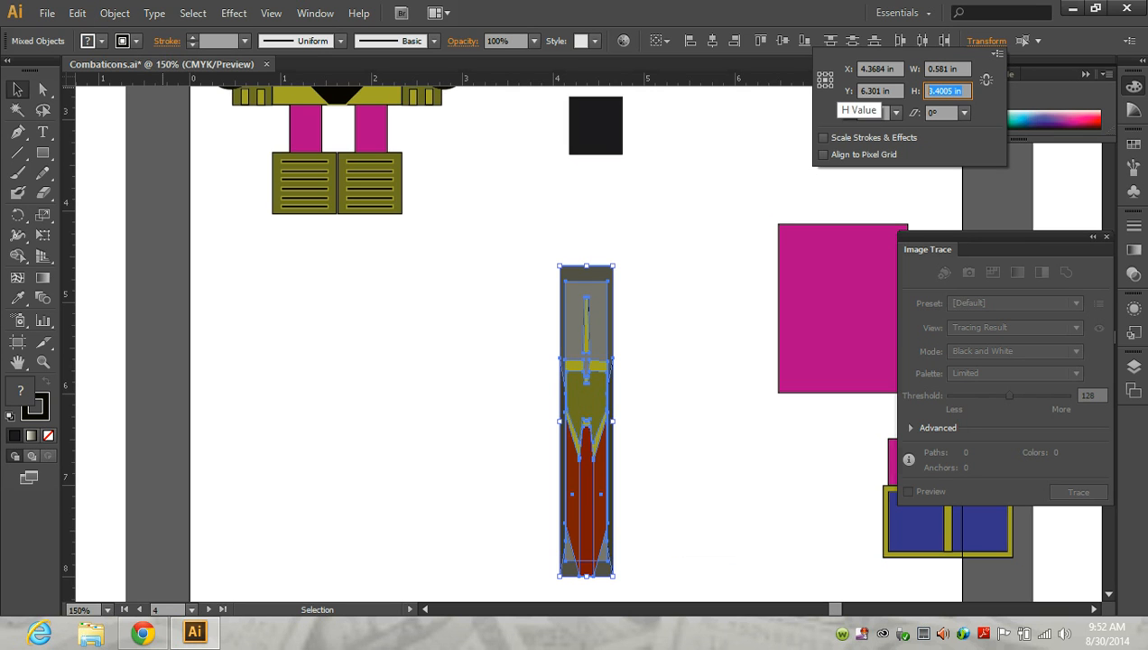
text(.)
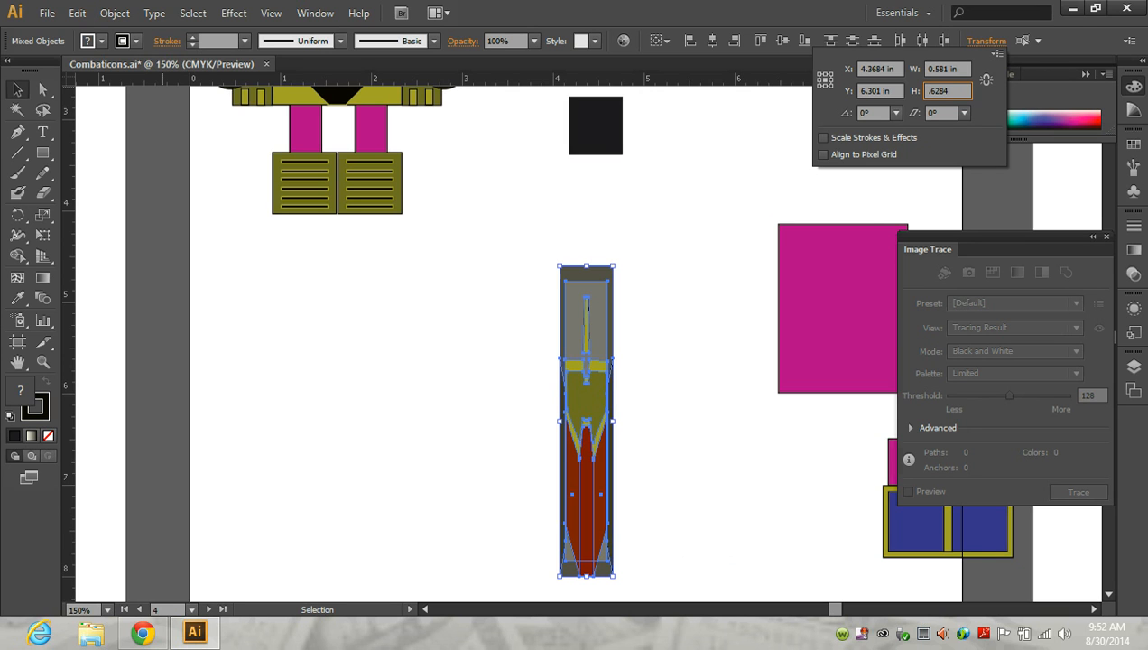
text(6284)
key(Return)
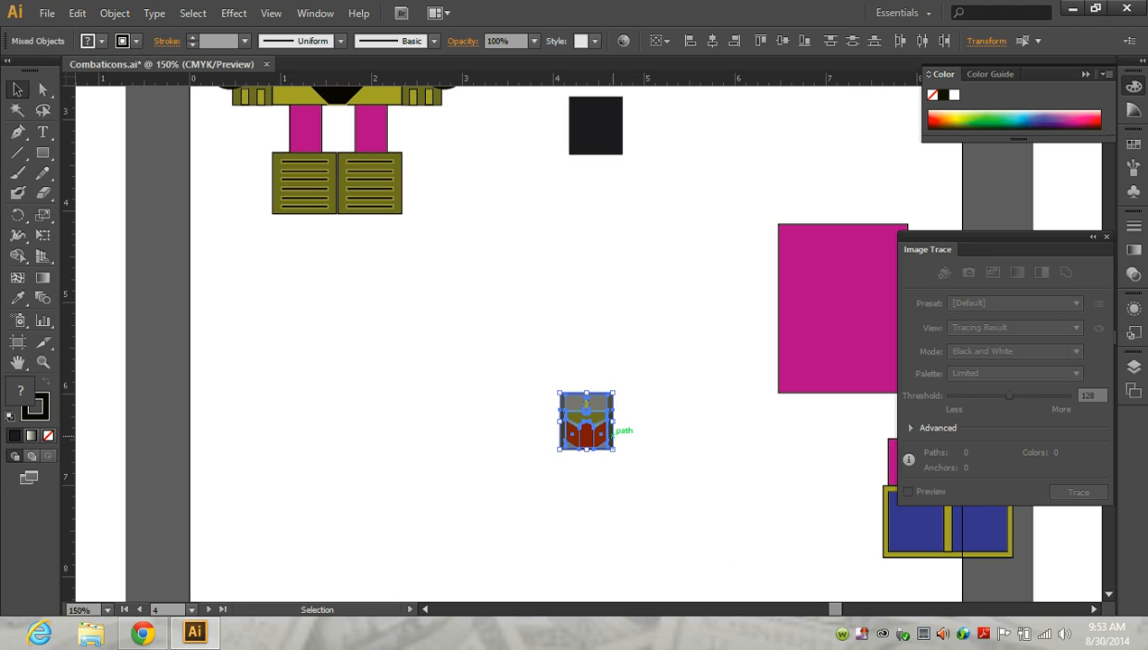
- Delete the black square and stack the shrunken head on the magenta rectangle's top edge in the middle of the artboard
drag(587, 421, 848, 190)
drag(843, 310, 601, 368)
click(595, 123)
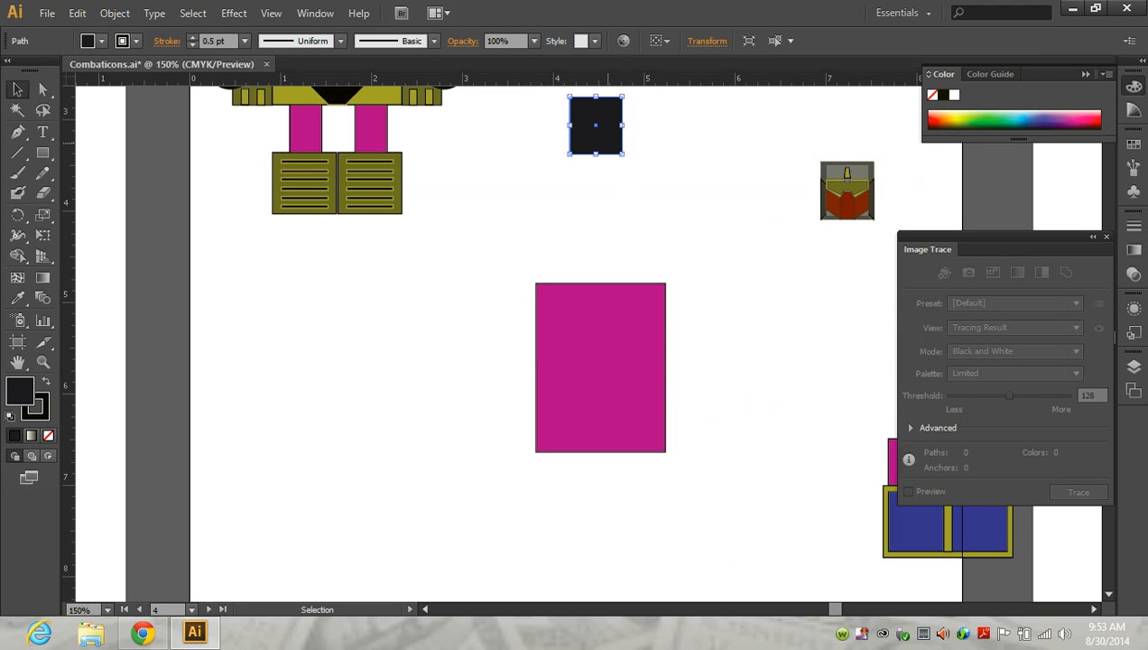
key(Delete)
drag(861, 202, 616, 268)
- Draw a tall black rounded rectangle flush against the magenta rectangle's left side, about as tall as the rectangle
scroll(602, 356, up, 2)
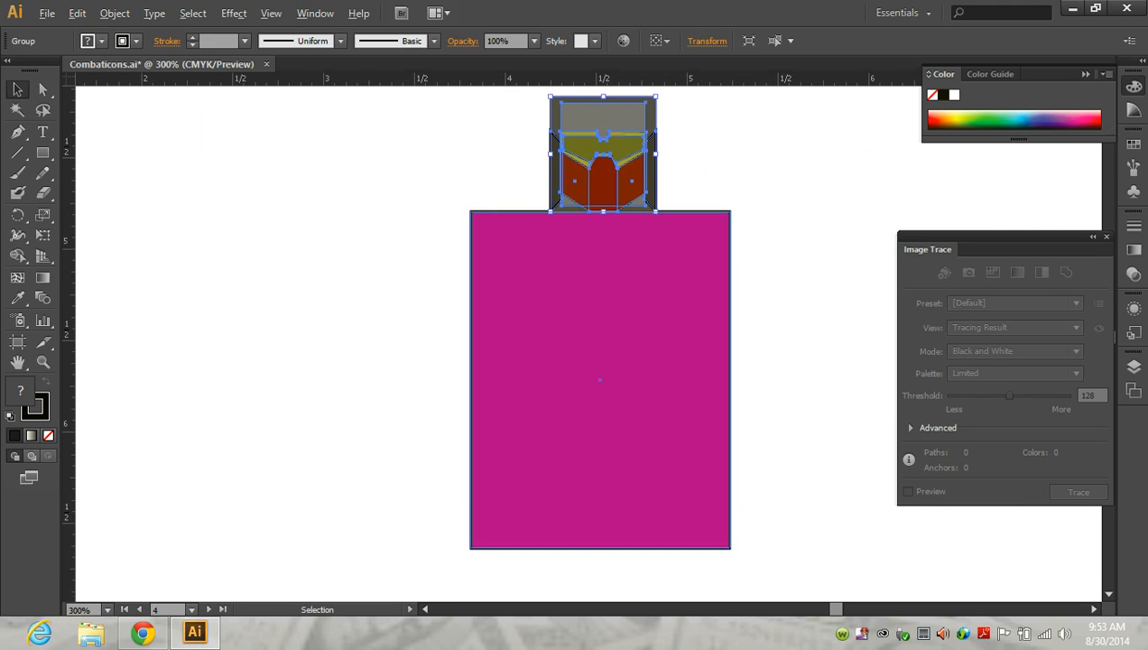
drag(42, 152, 145, 173)
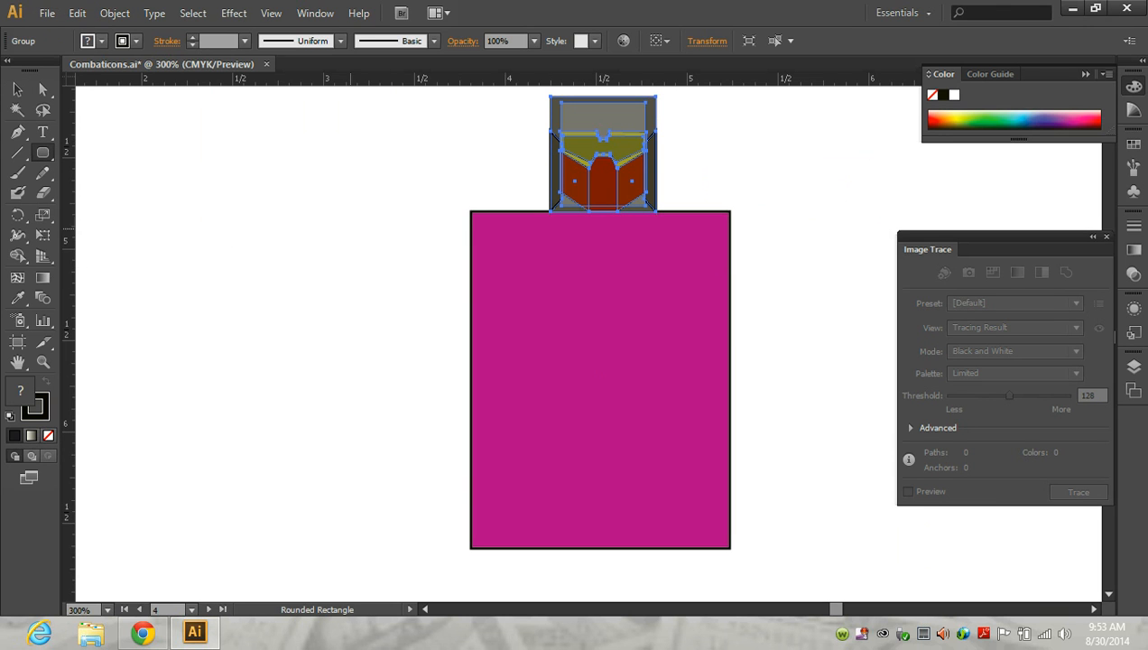
drag(397, 213, 471, 553)
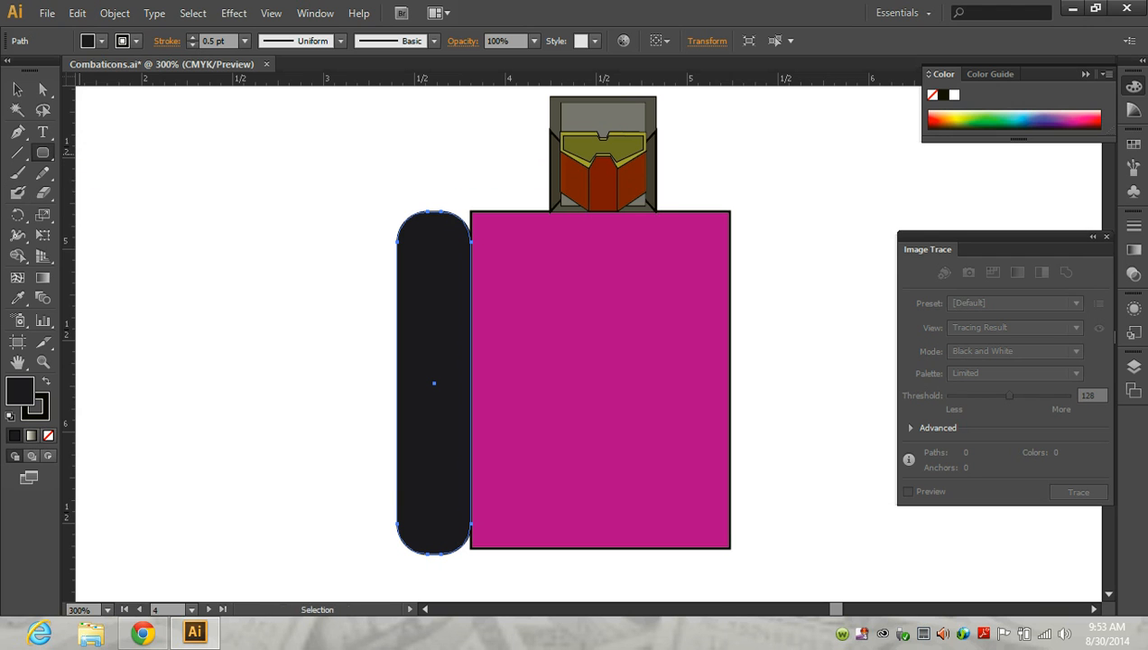
- Draw a small circle to the left of the black rounded rectangle and duplicate it downward into a column of five
drag(43, 153, 122, 193)
drag(225, 222, 277, 273)
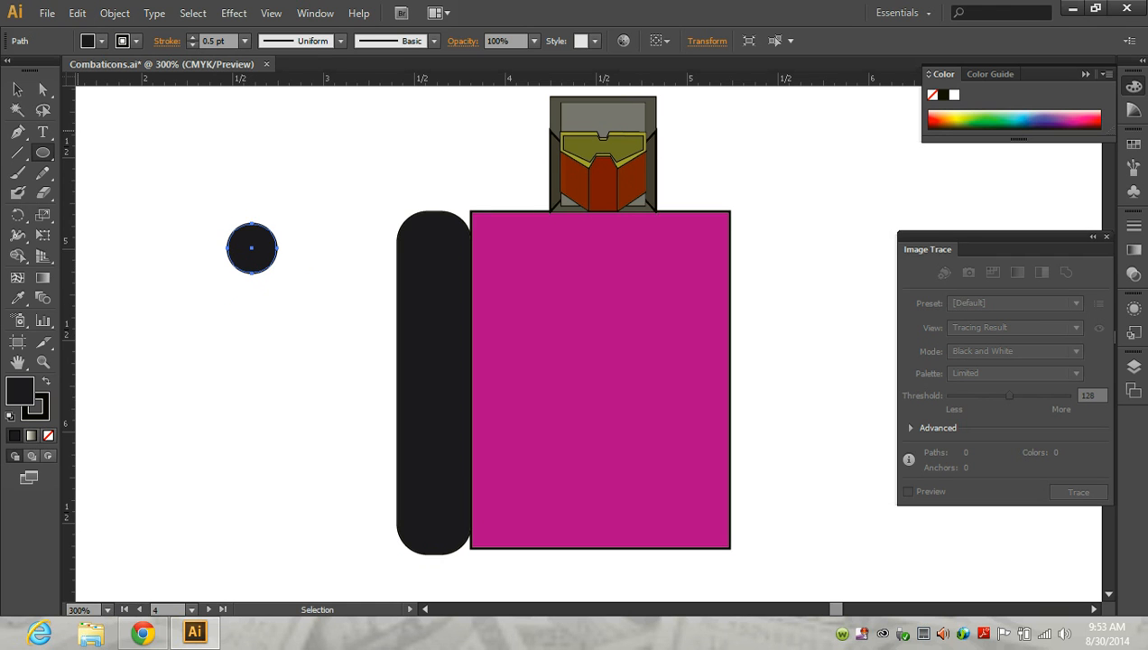
click(17, 89)
drag(252, 273, 252, 339)
drag(252, 340, 252, 518)
- Reset the five circles to the default white fill and 1 pt black stroke, and delete the lower four
drag(211, 211, 283, 545)
key(d)
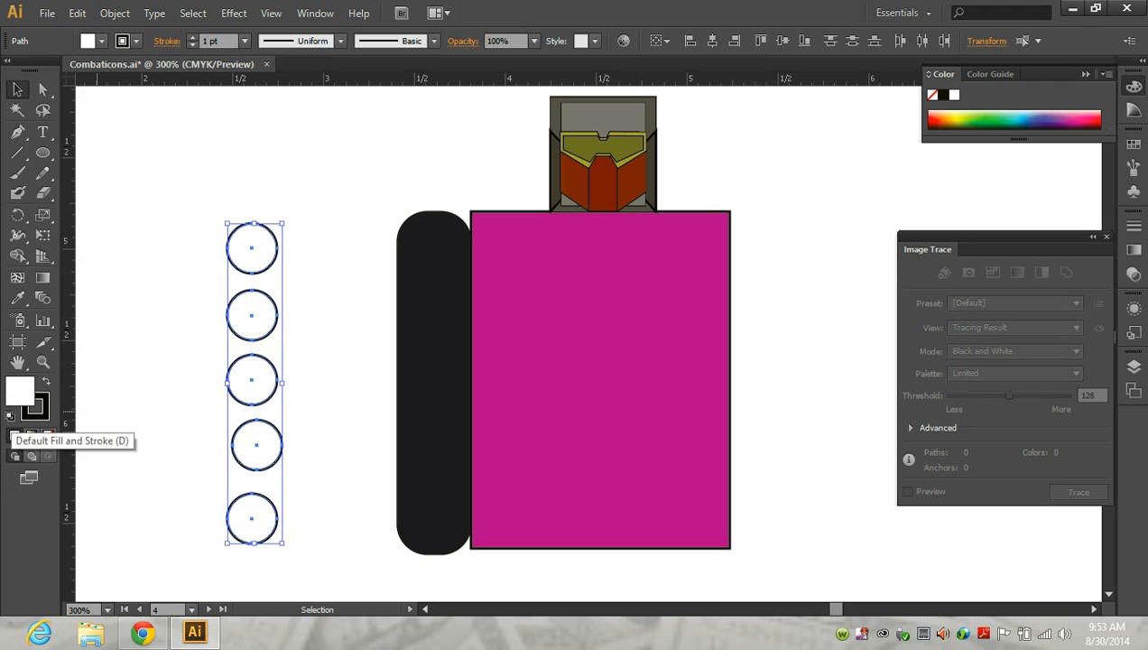
click(336, 307)
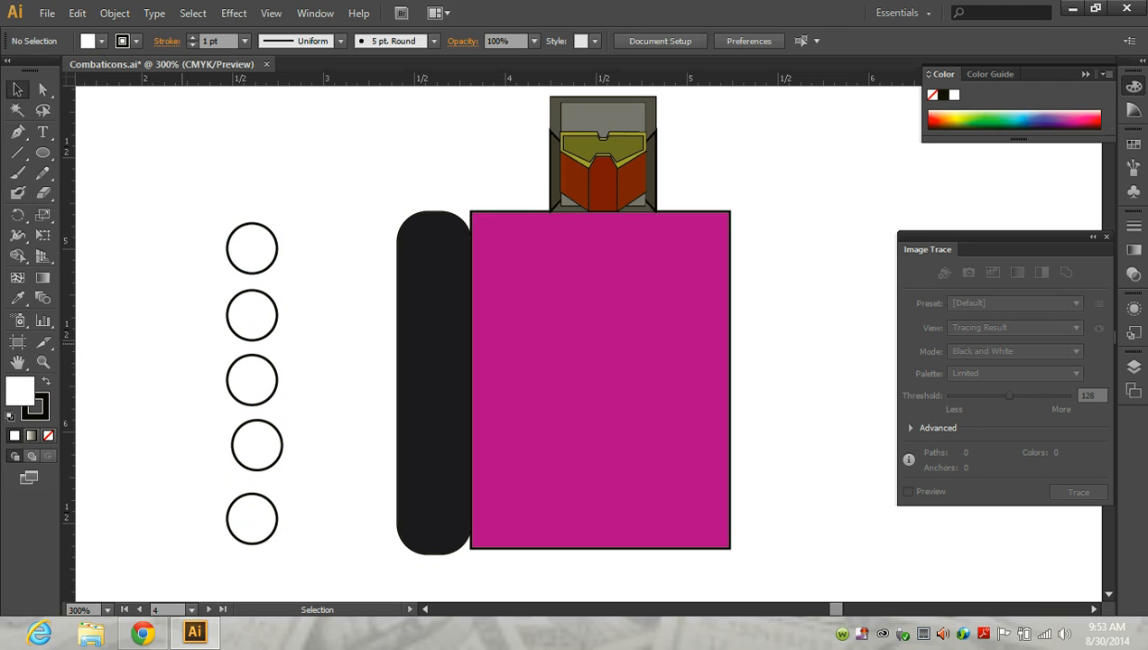
drag(192, 295, 311, 535)
key(Delete)
- Switch to Chrome, enlarge the green Brawl tank toy picture in the image results to examine its treads, and return to Illustrator
click(143, 633)
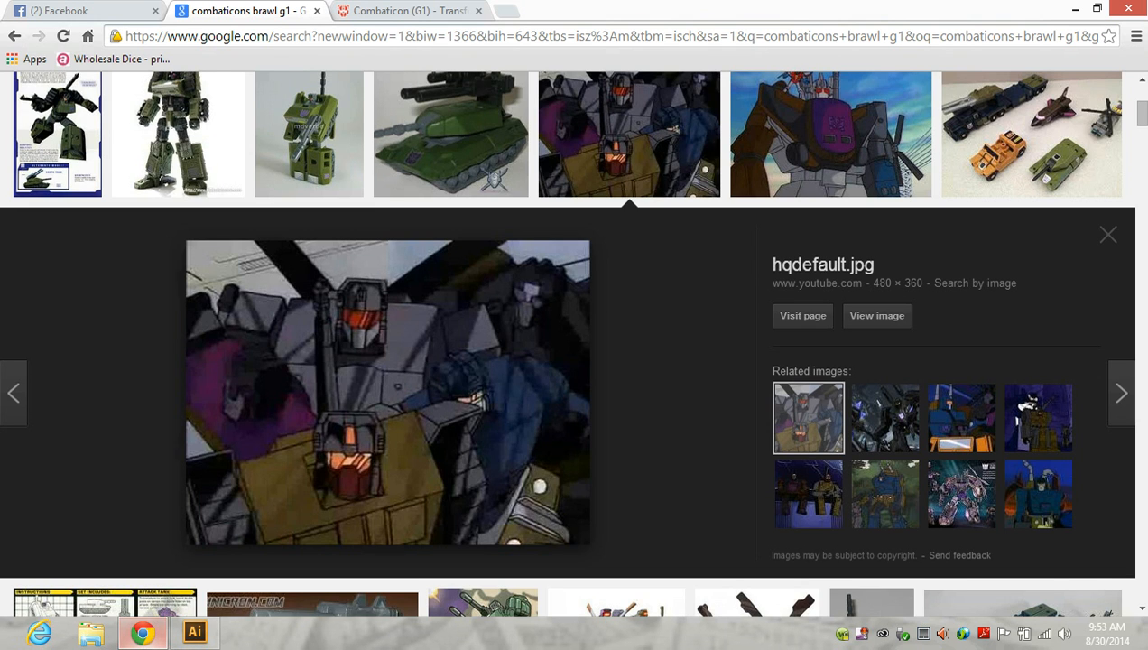
scroll(575, 343, up, 3)
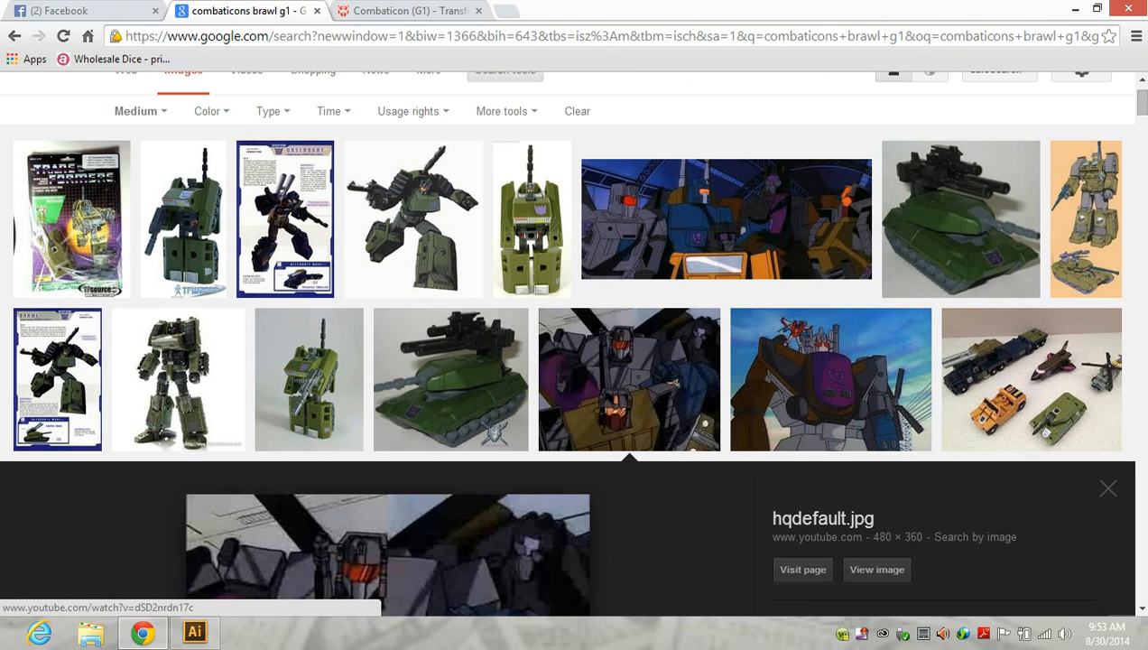
click(961, 217)
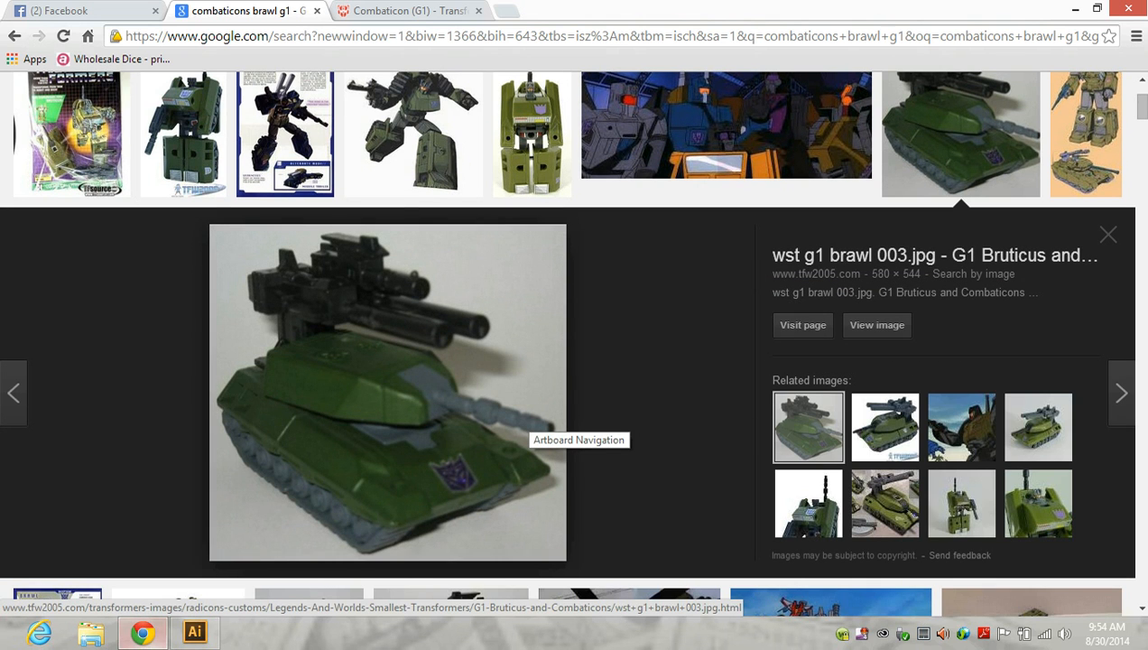
click(194, 632)
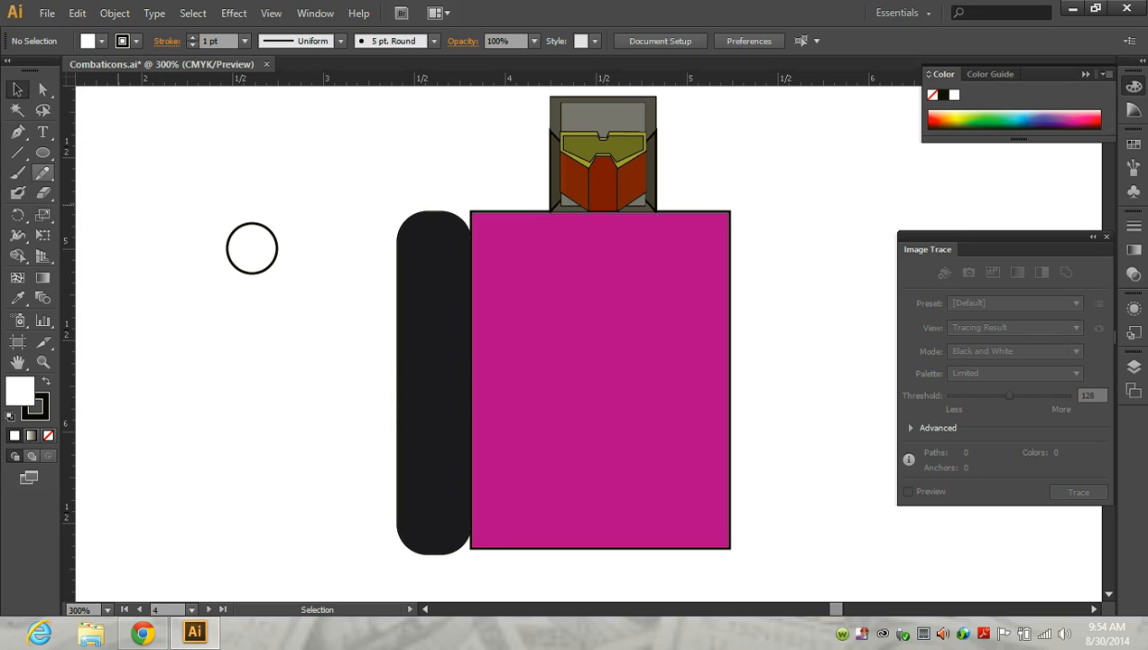
- Draw a tiny circle with a 0.25 pt stroke and place it at the centre of the larger circle
click(42, 152)
scroll(179, 190, up, 2)
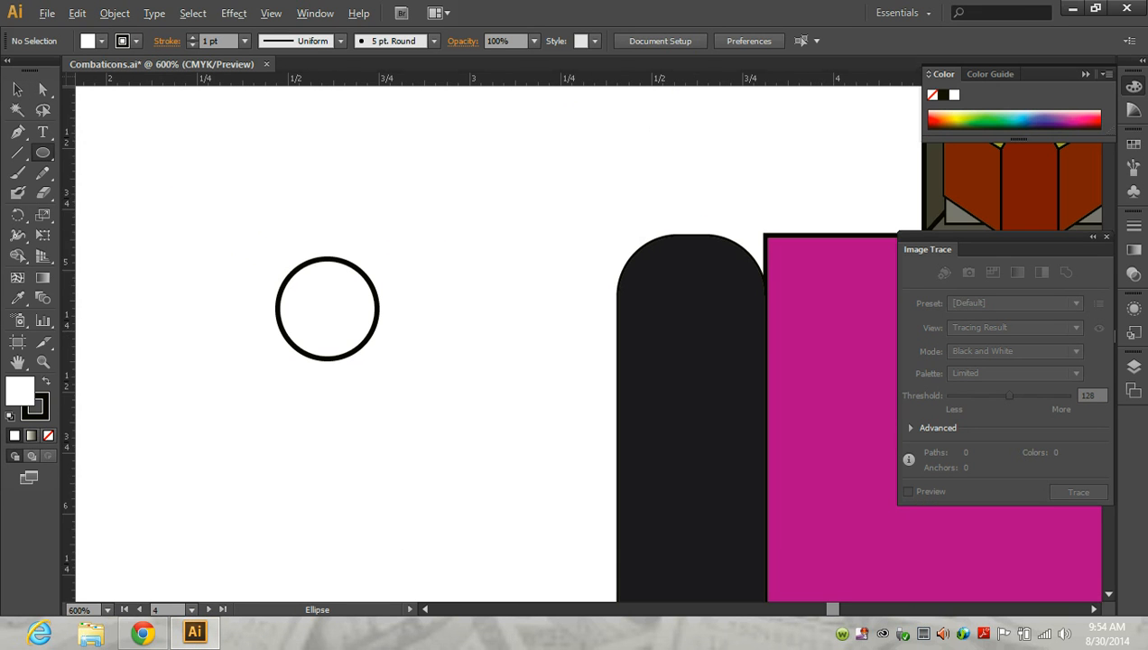
drag(310, 201, 317, 206)
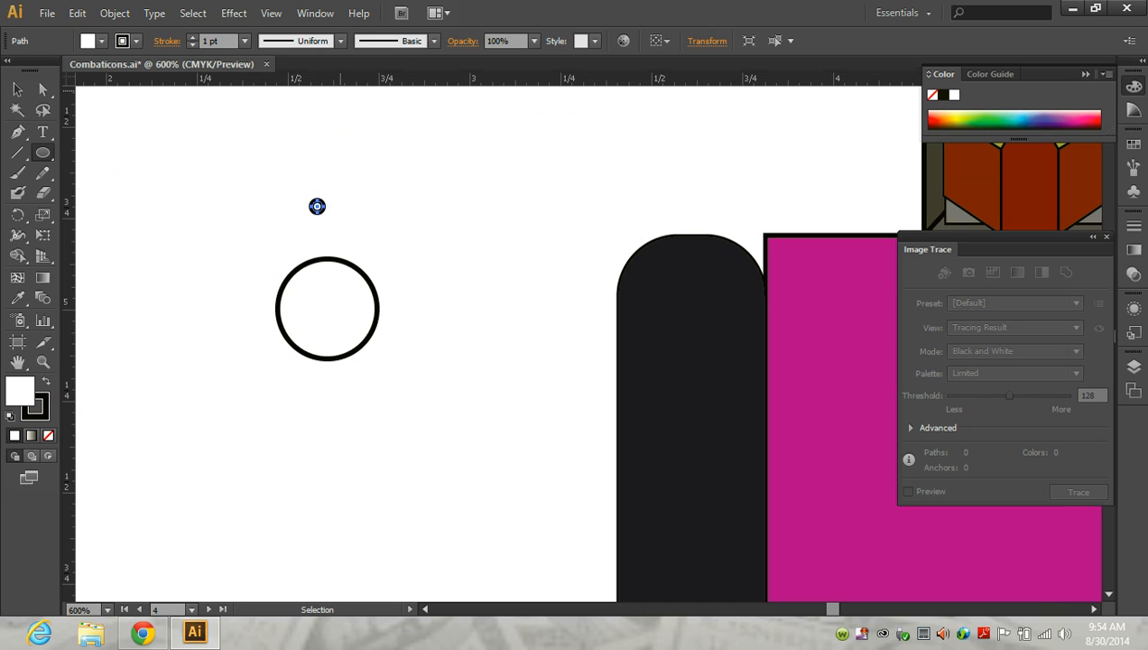
click(244, 40)
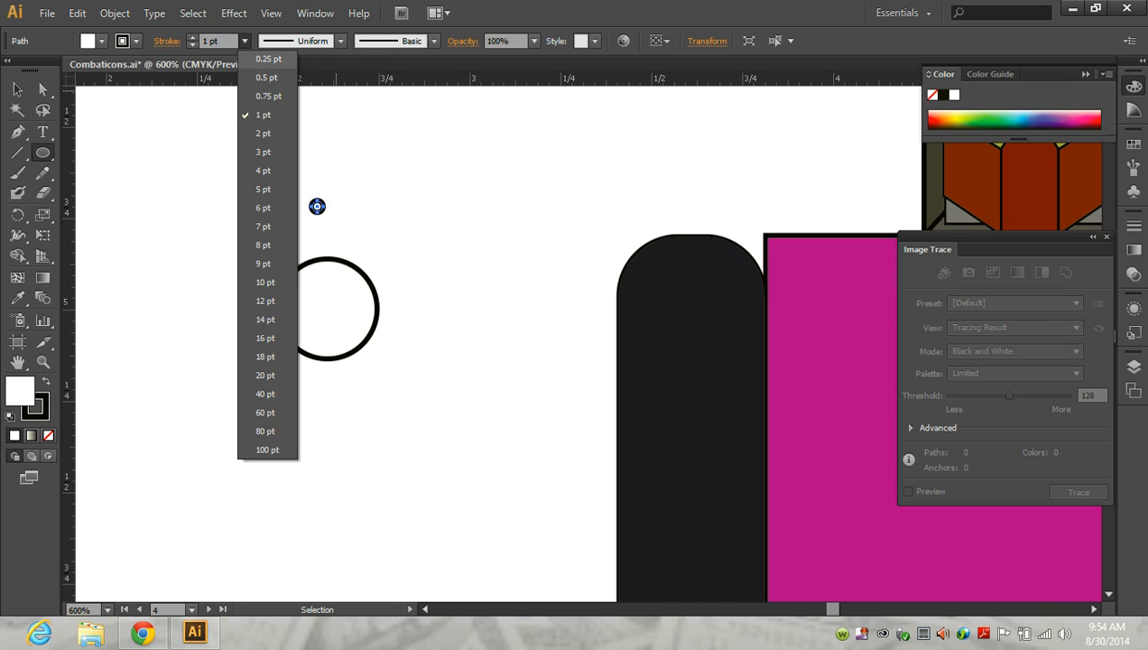
click(268, 58)
key(v)
drag(317, 206, 327, 309)
key(ctrl+shift+a)
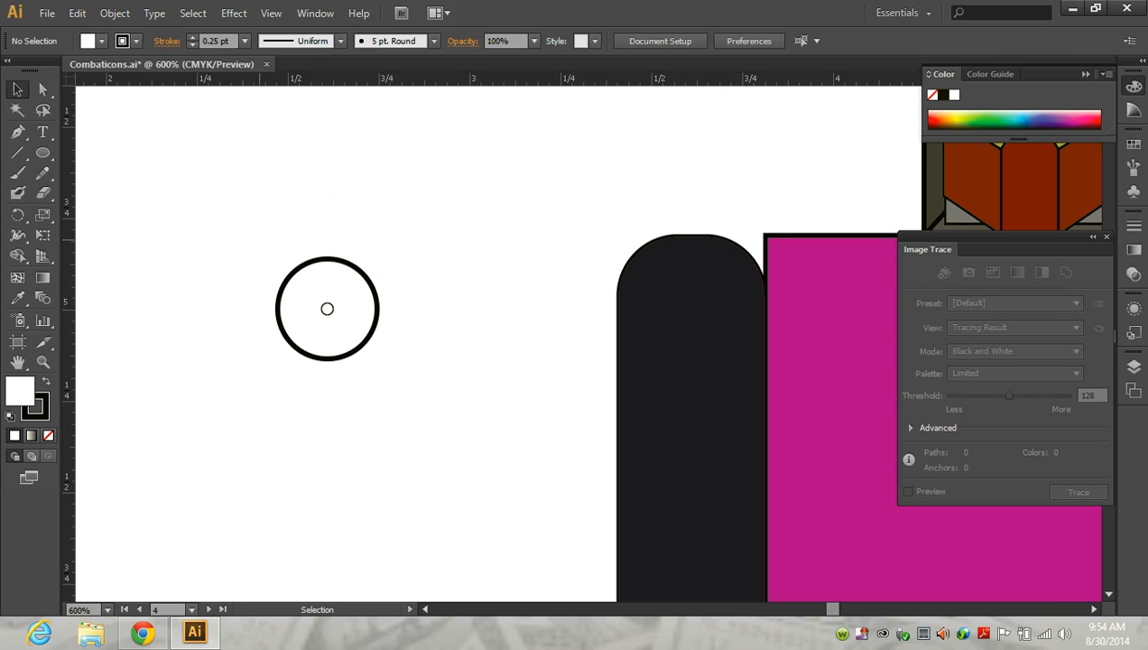
- Fill the larger outer circle with a dark olive-grey, leaving the tiny centre circle white
drag(244, 238, 380, 379)
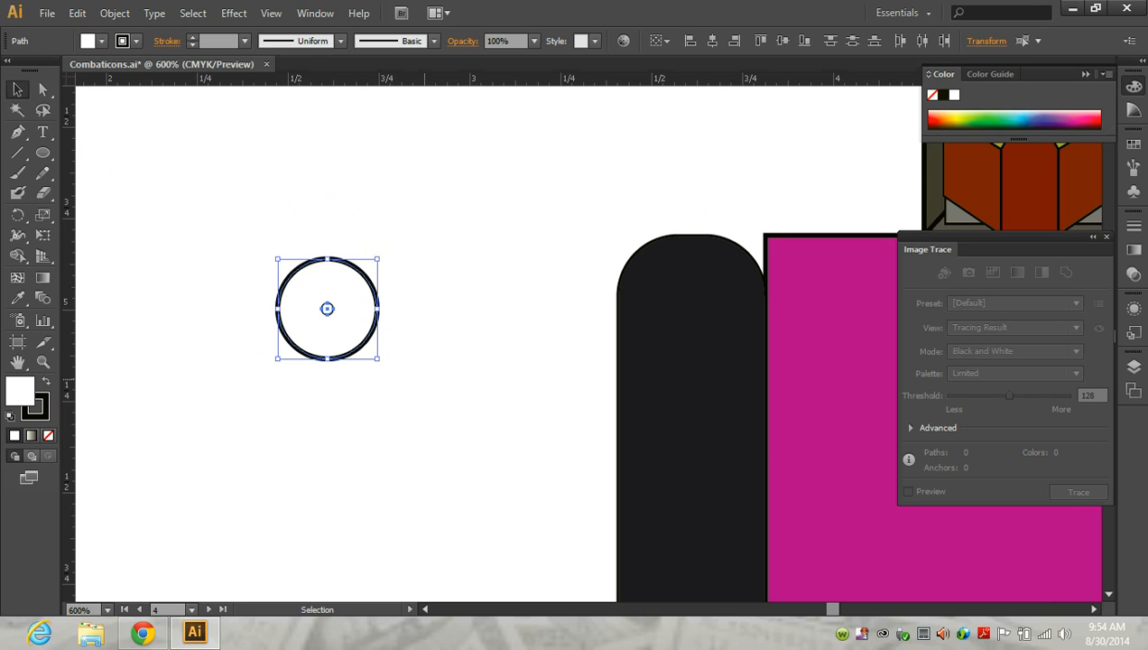
click(334, 421)
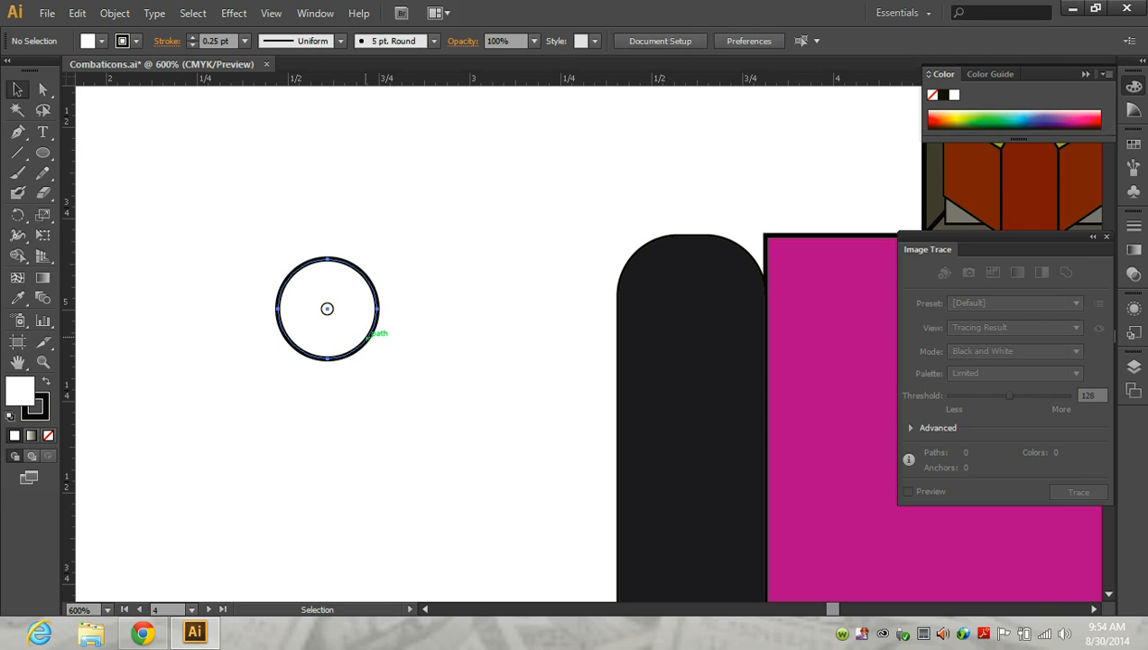
click(369, 336)
double_click(19, 391)
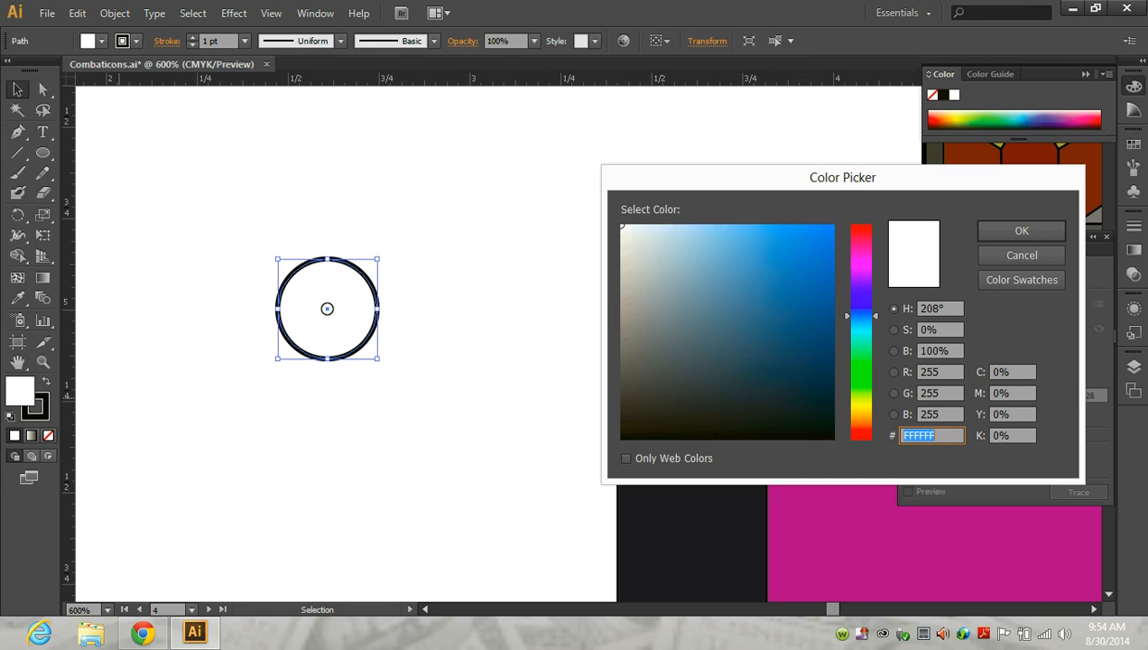
text(3F3F3F)
click(1021, 231)
click(456, 361)
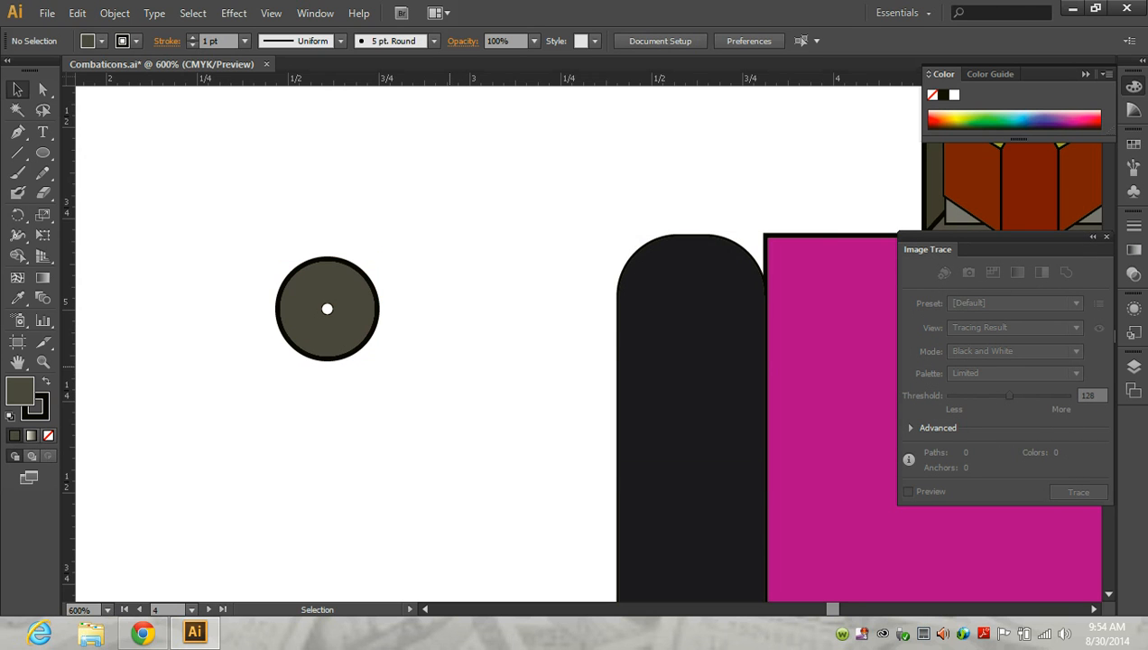